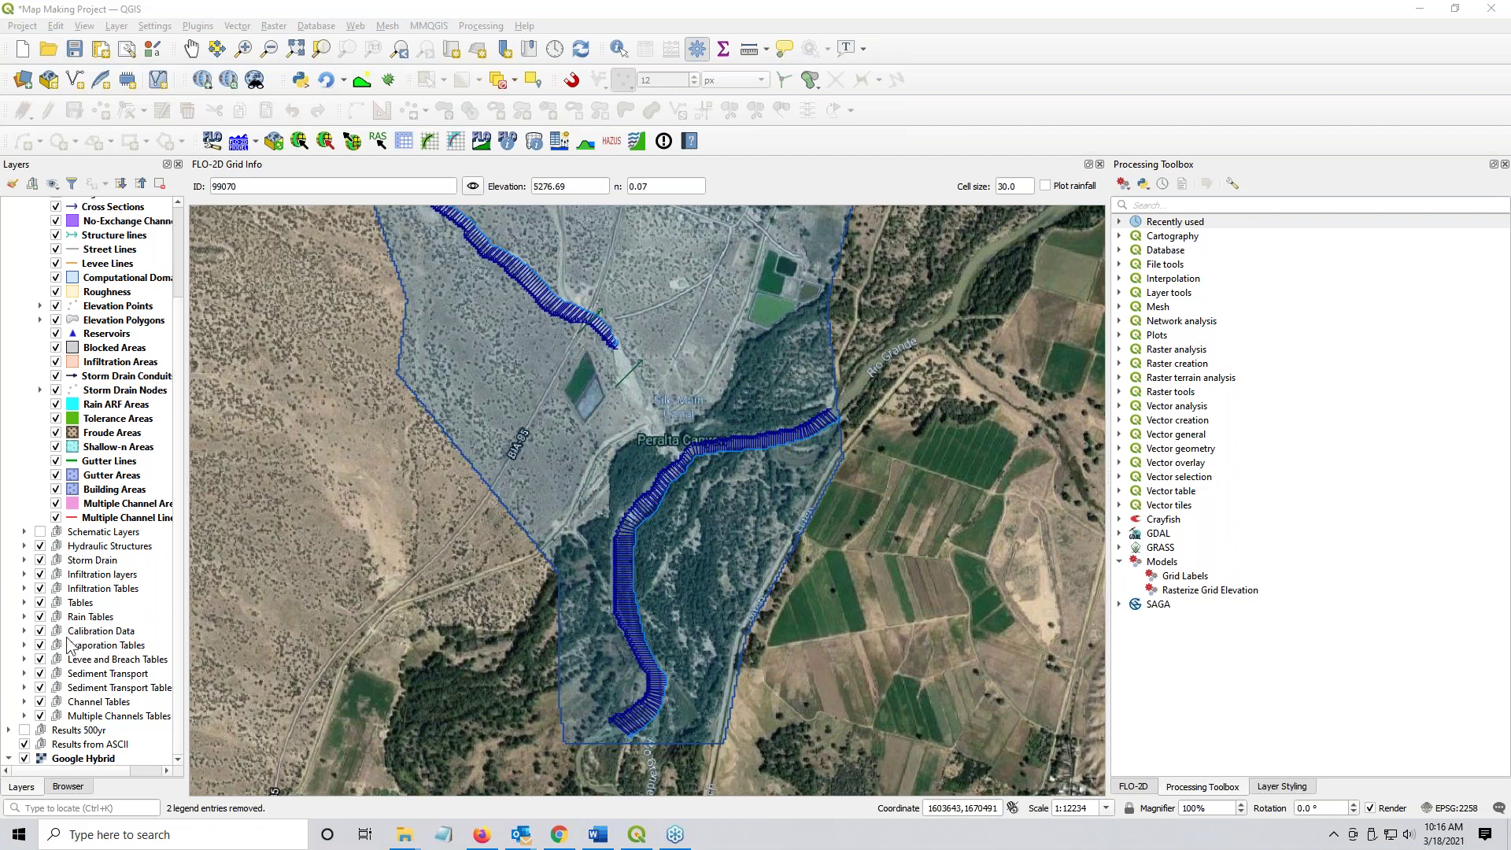
- Switch on the Results 500yr group and expand it to review its depth legends
{"action": "left_click", "coordinate": [72, 732]}
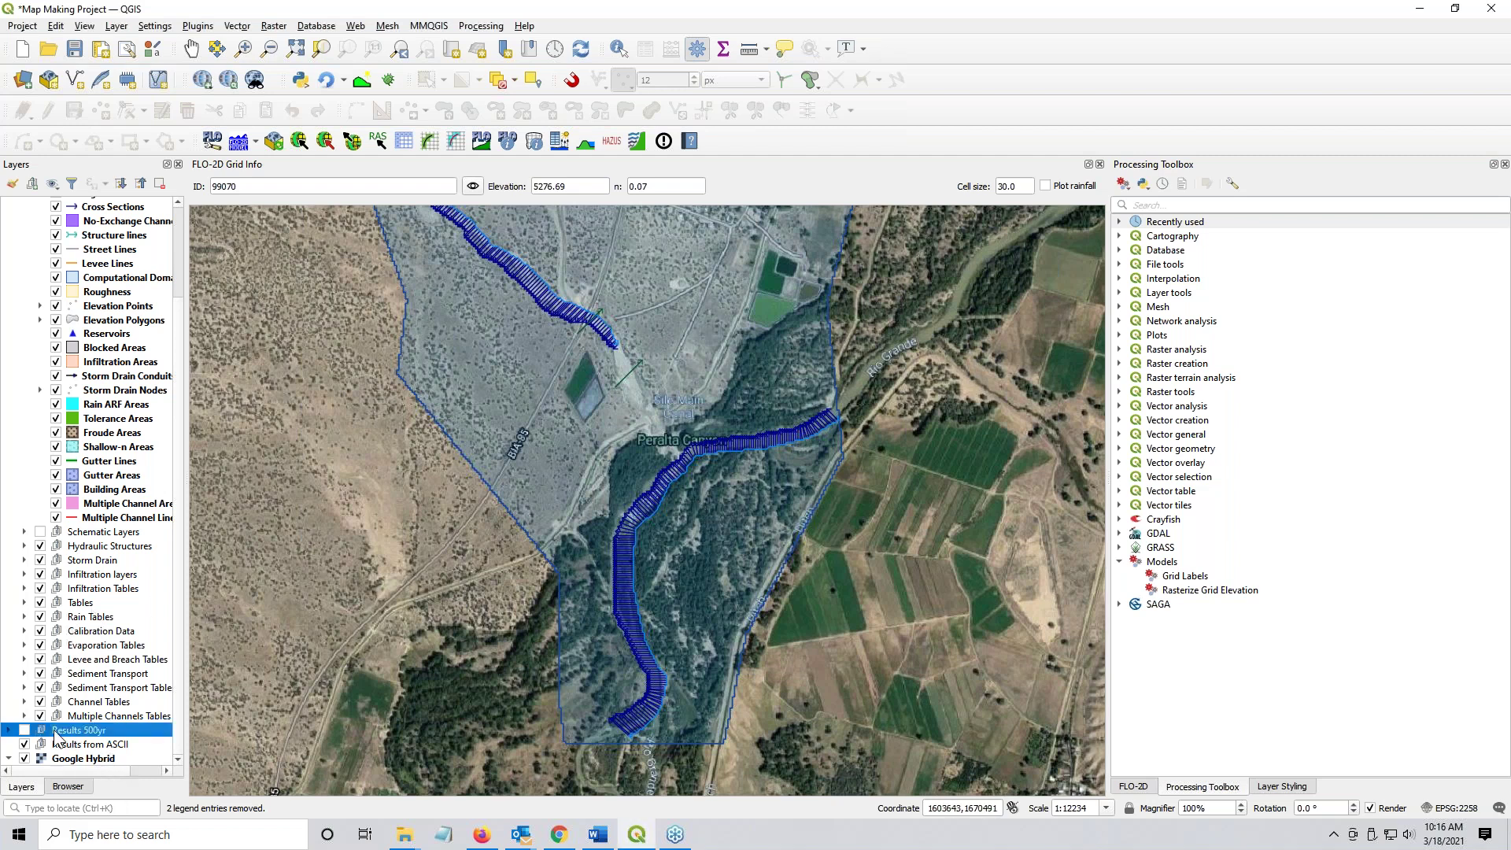
{"action": "left_click", "coordinate": [24, 732]}
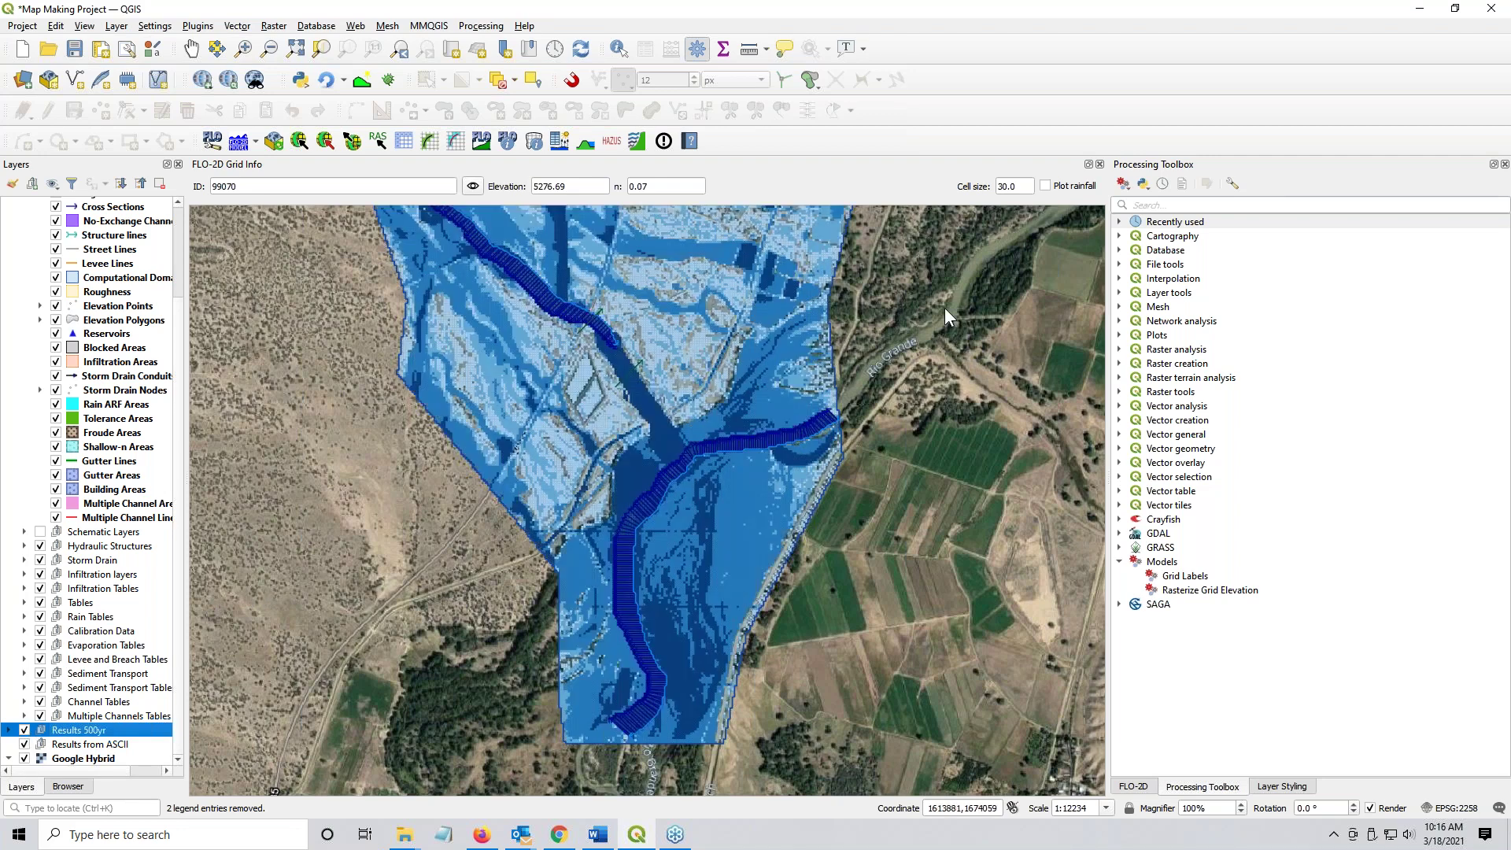
{"action": "left_click", "coordinate": [8, 731]}
{"action": "scroll", "coordinate": [30, 699], "scroll_direction": "down", "scroll_amount": 3}
{"action": "scroll", "coordinate": [30, 699], "scroll_direction": "down", "scroll_amount": 4}
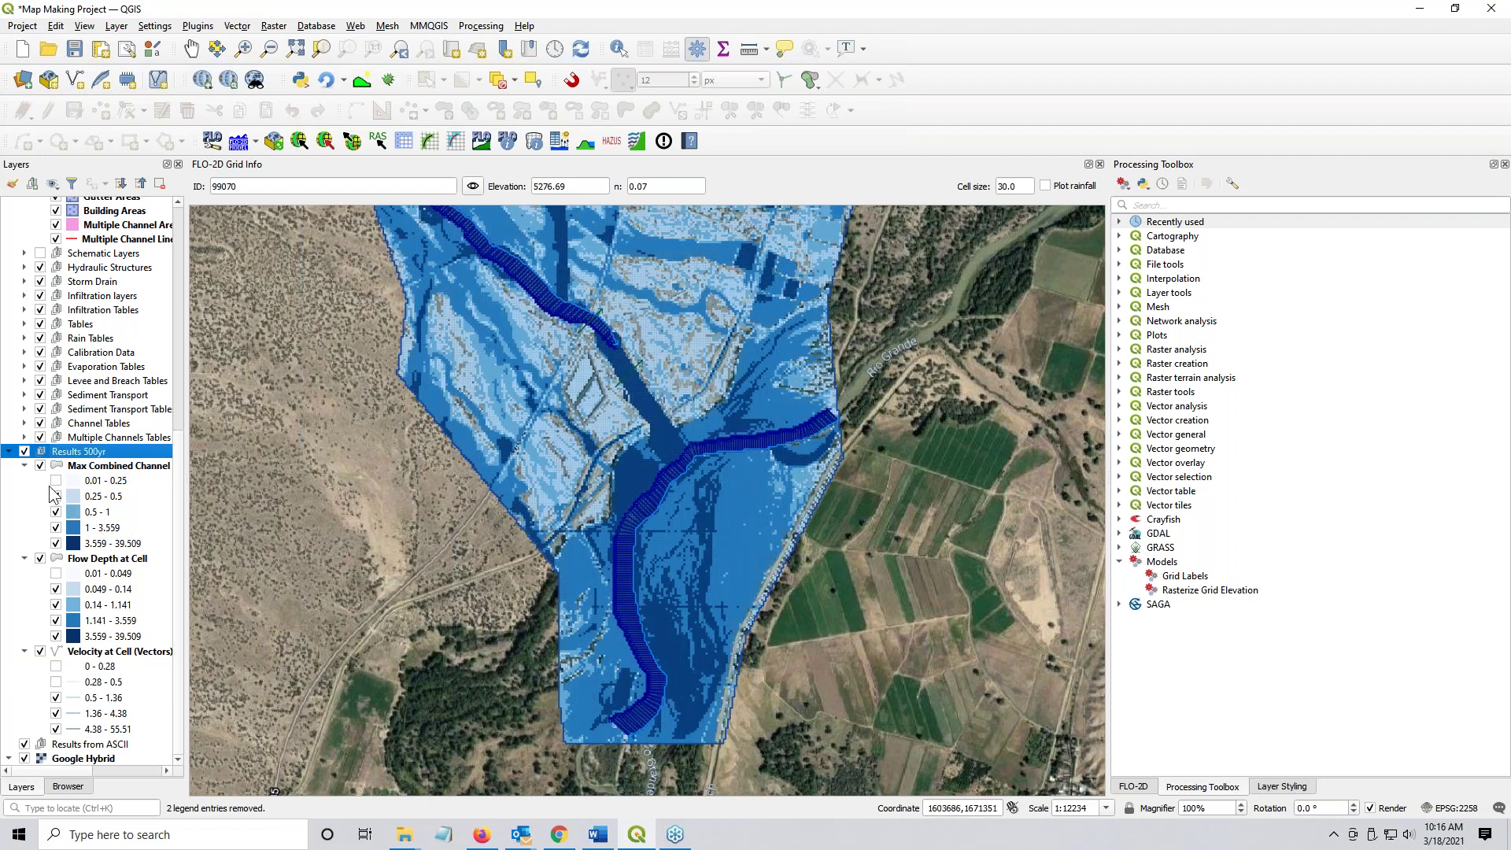
- Collapse the Results 500yr and User Layers groups and select the FLO-2D_Map Making Project group
{"action": "left_click", "coordinate": [10, 451]}
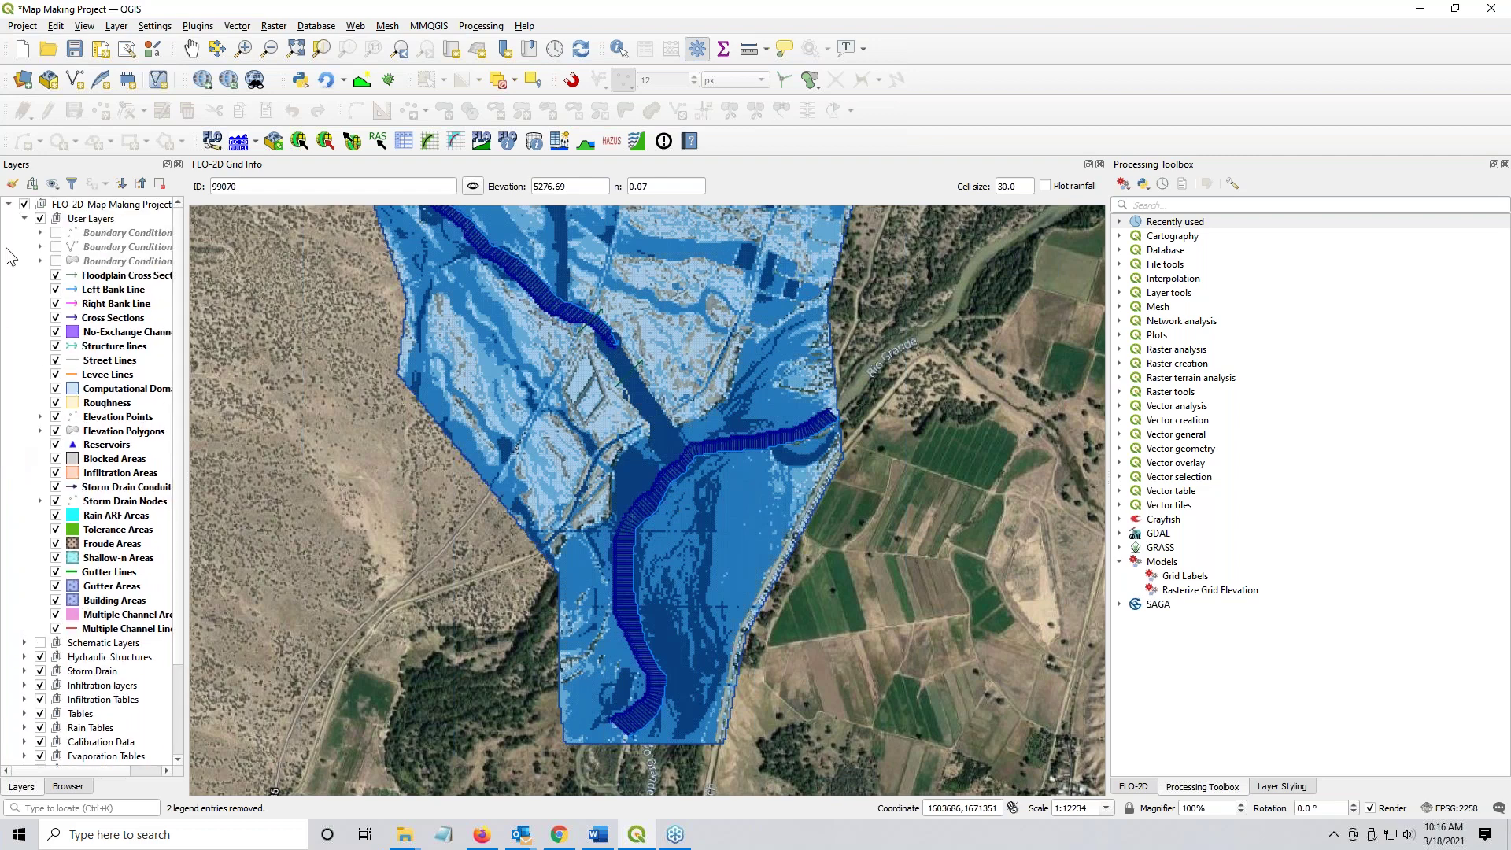
{"action": "left_click", "coordinate": [24, 219]}
{"action": "left_click", "coordinate": [103, 205]}
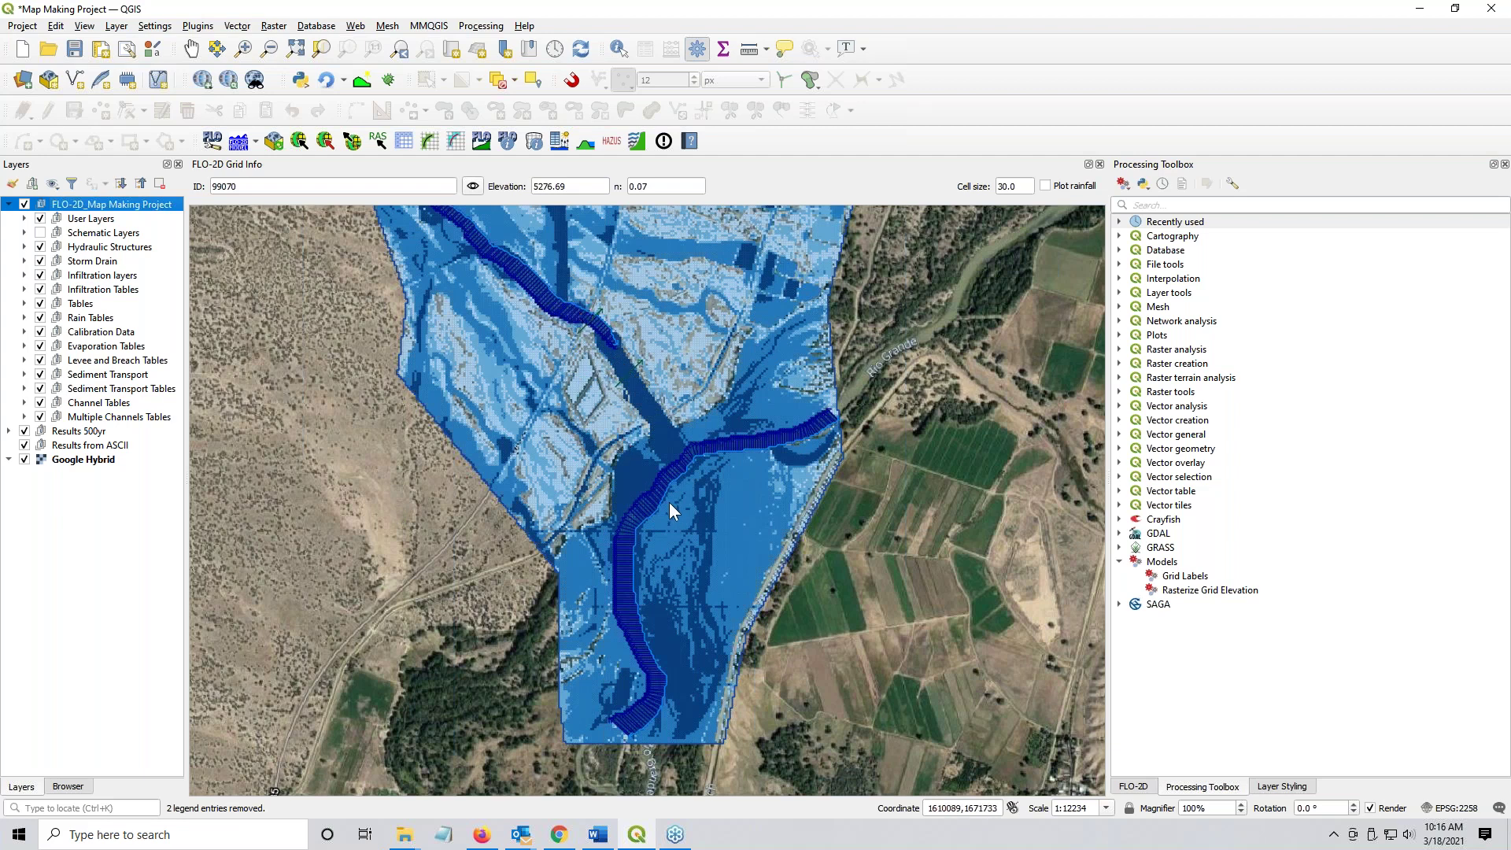
- Switch off Schematic Layers and select the Results from ASCII group as the target
{"action": "left_click", "coordinate": [40, 233]}
{"action": "left_click", "coordinate": [64, 449]}
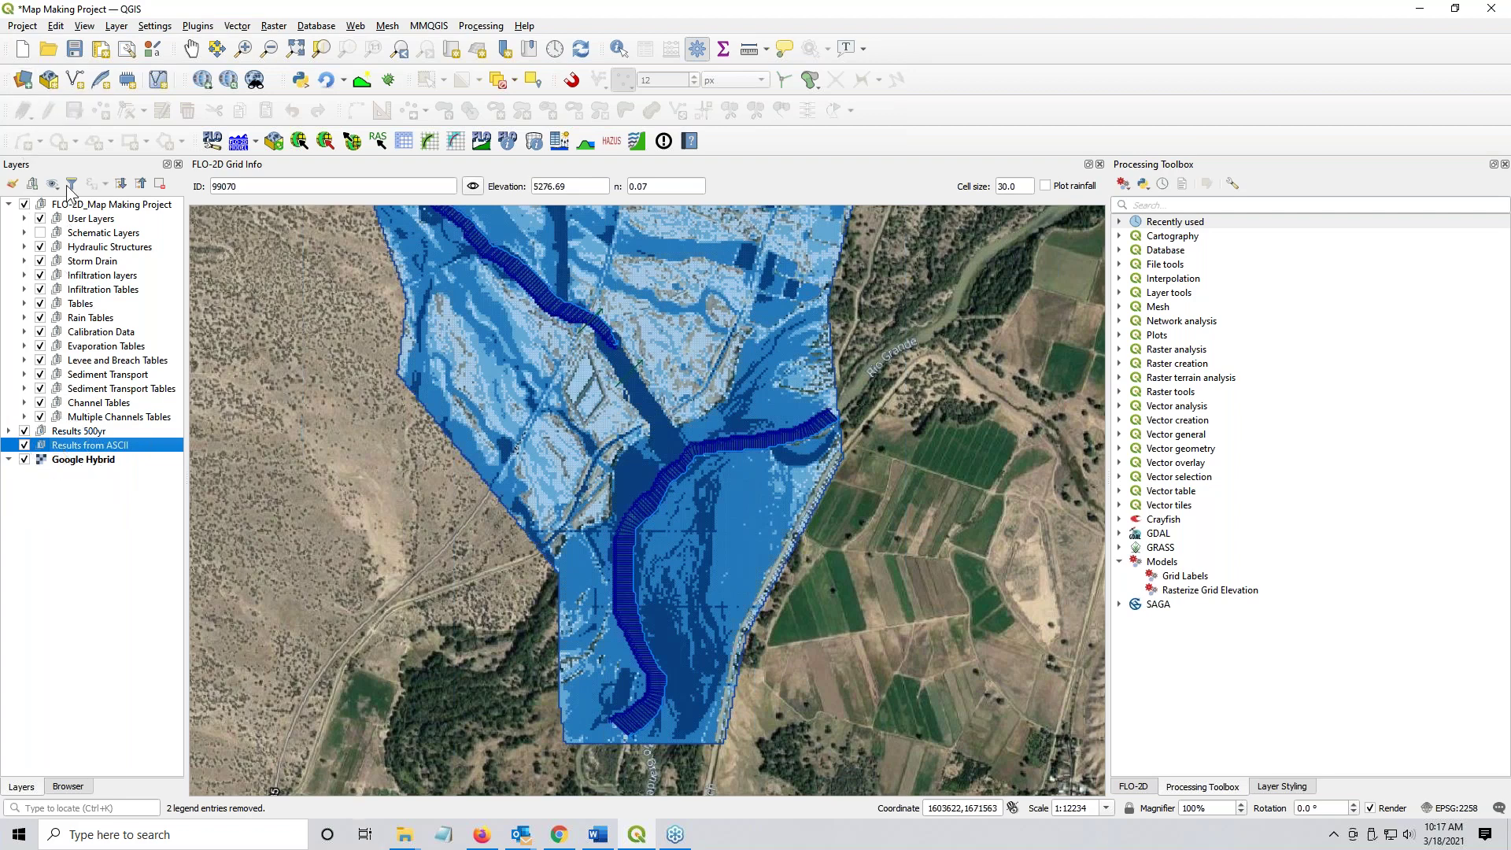
- In the 500-Year Flood Levee folder, preview DEPFP.OUT in Notepad, then close it
{"action": "left_click", "coordinate": [417, 832]}
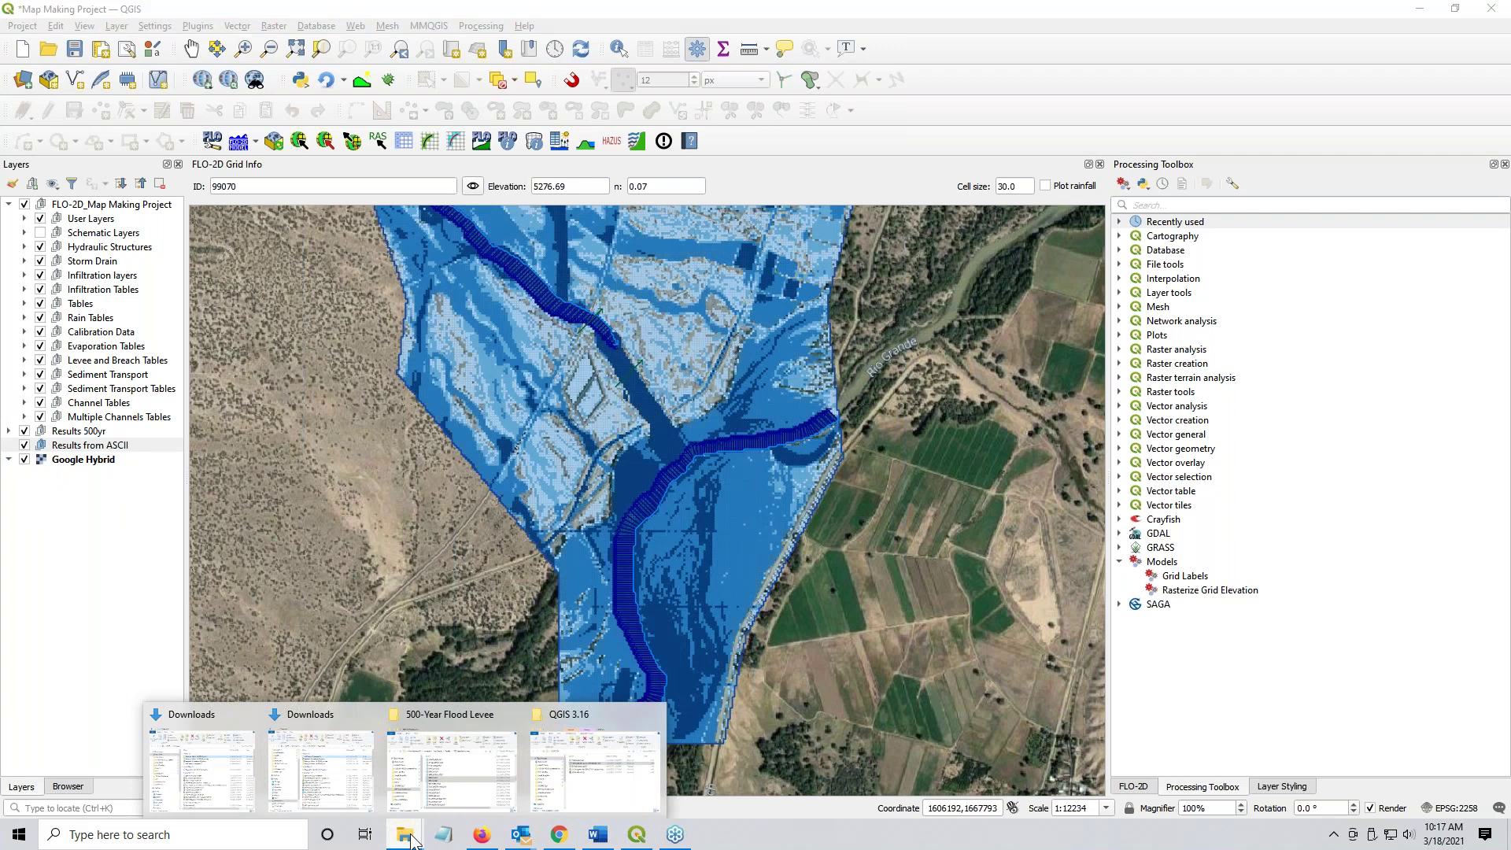
{"action": "left_click", "coordinate": [450, 776]}
{"action": "left_click", "coordinate": [833, 398], "text": "ctrl"}
{"action": "left_click", "coordinate": [833, 398]}
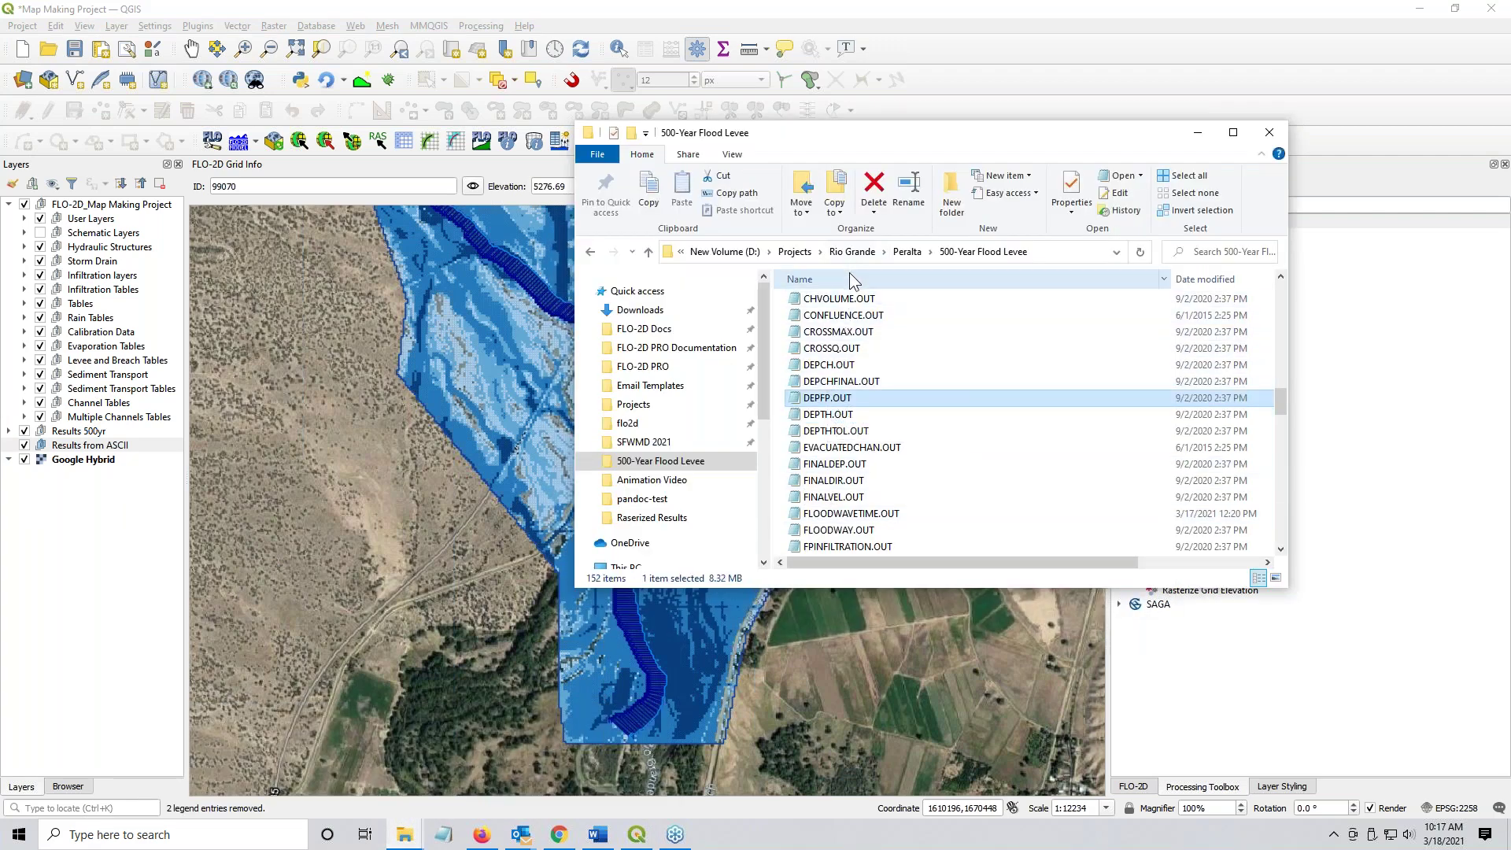
{"action": "double_click", "coordinate": [836, 398]}
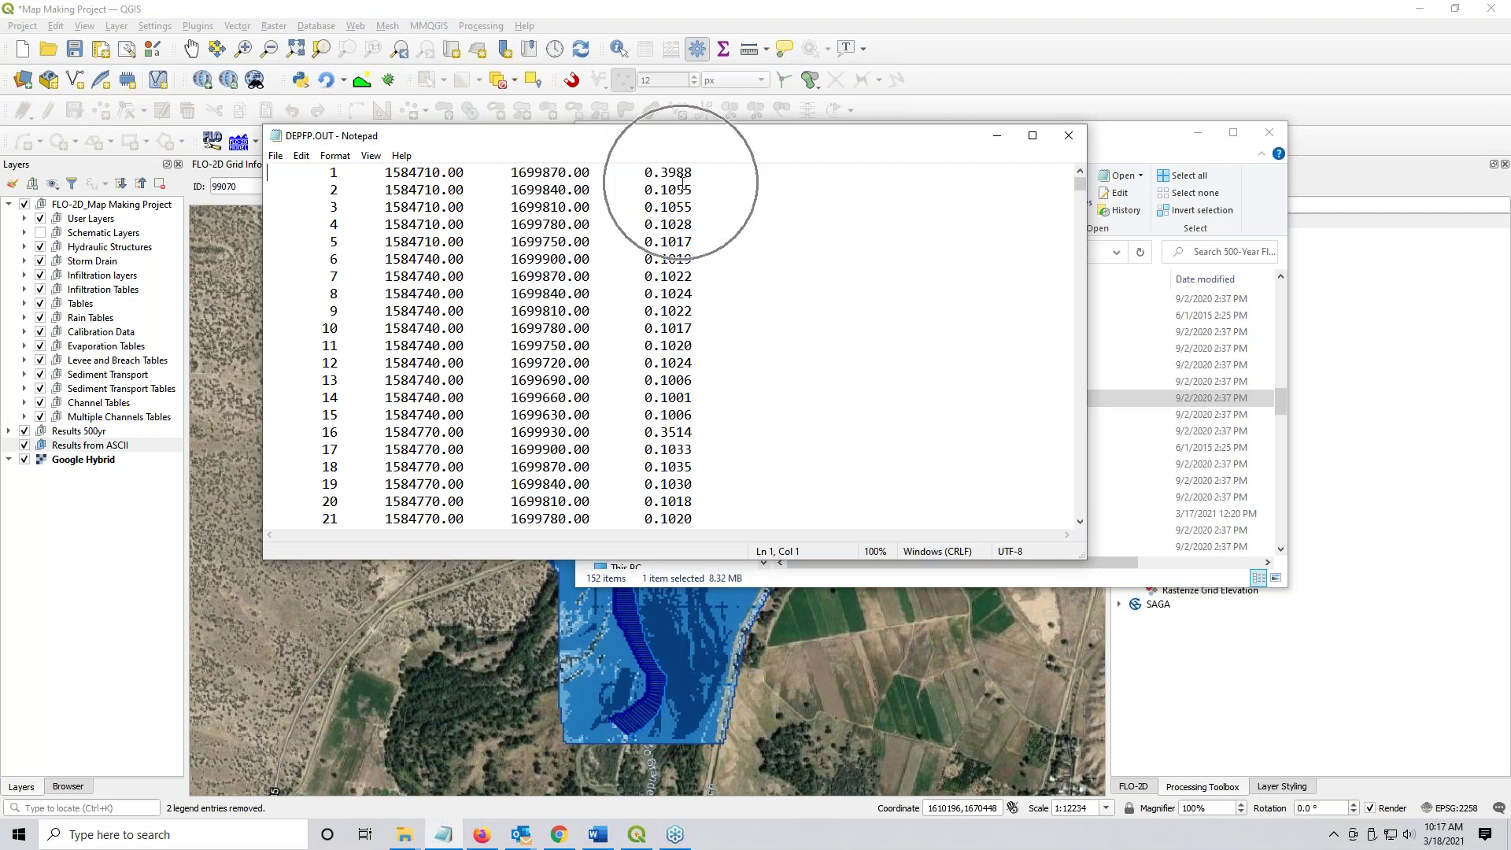
{"action": "left_click", "coordinate": [1068, 135]}
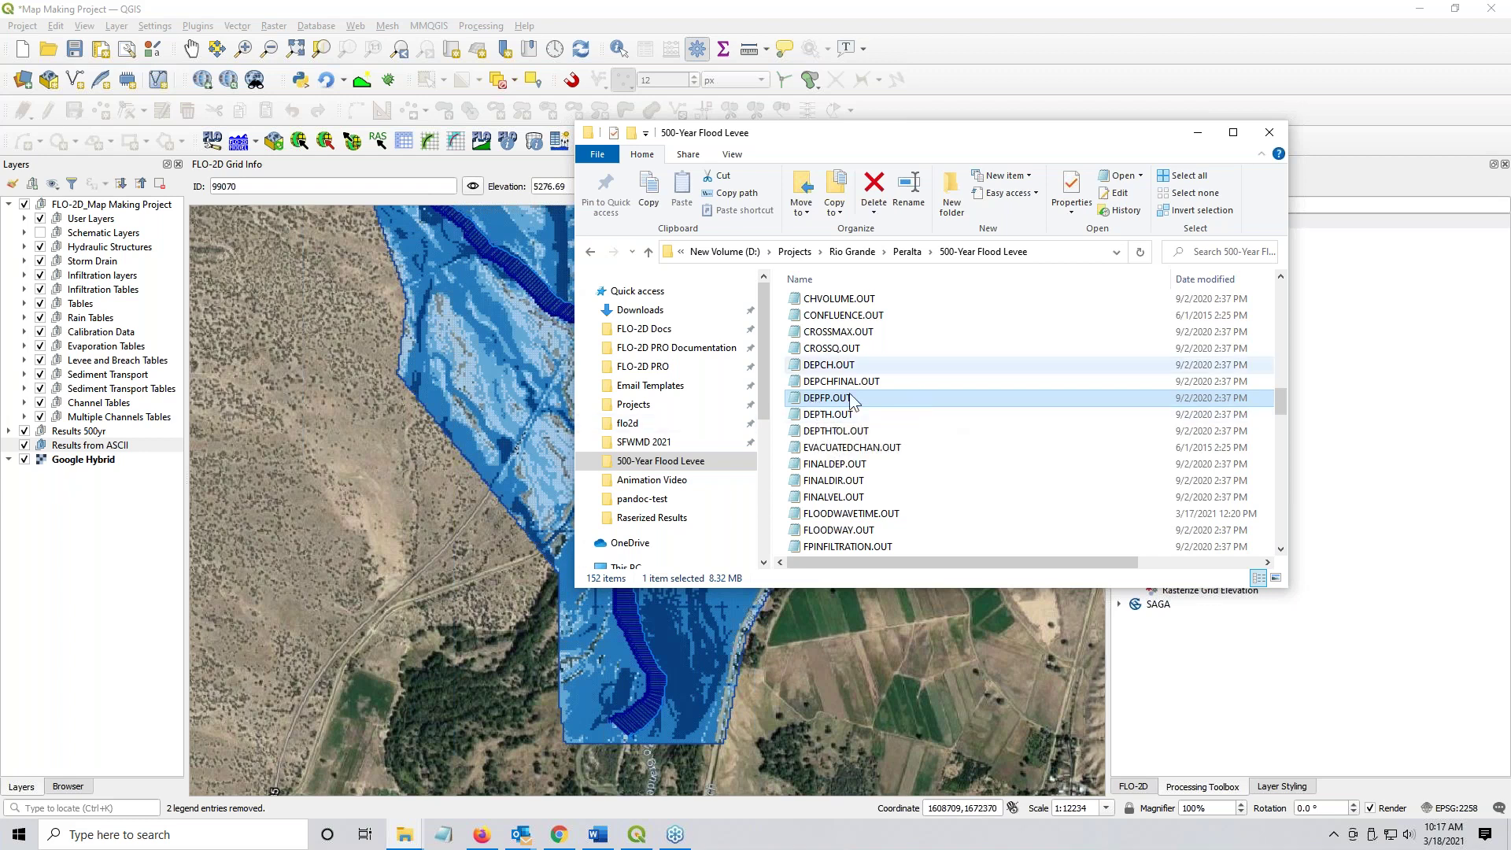
- Choose DEPFP.OUT as the file for a Delimited Text import
{"action": "left_click", "coordinate": [25, 81]}
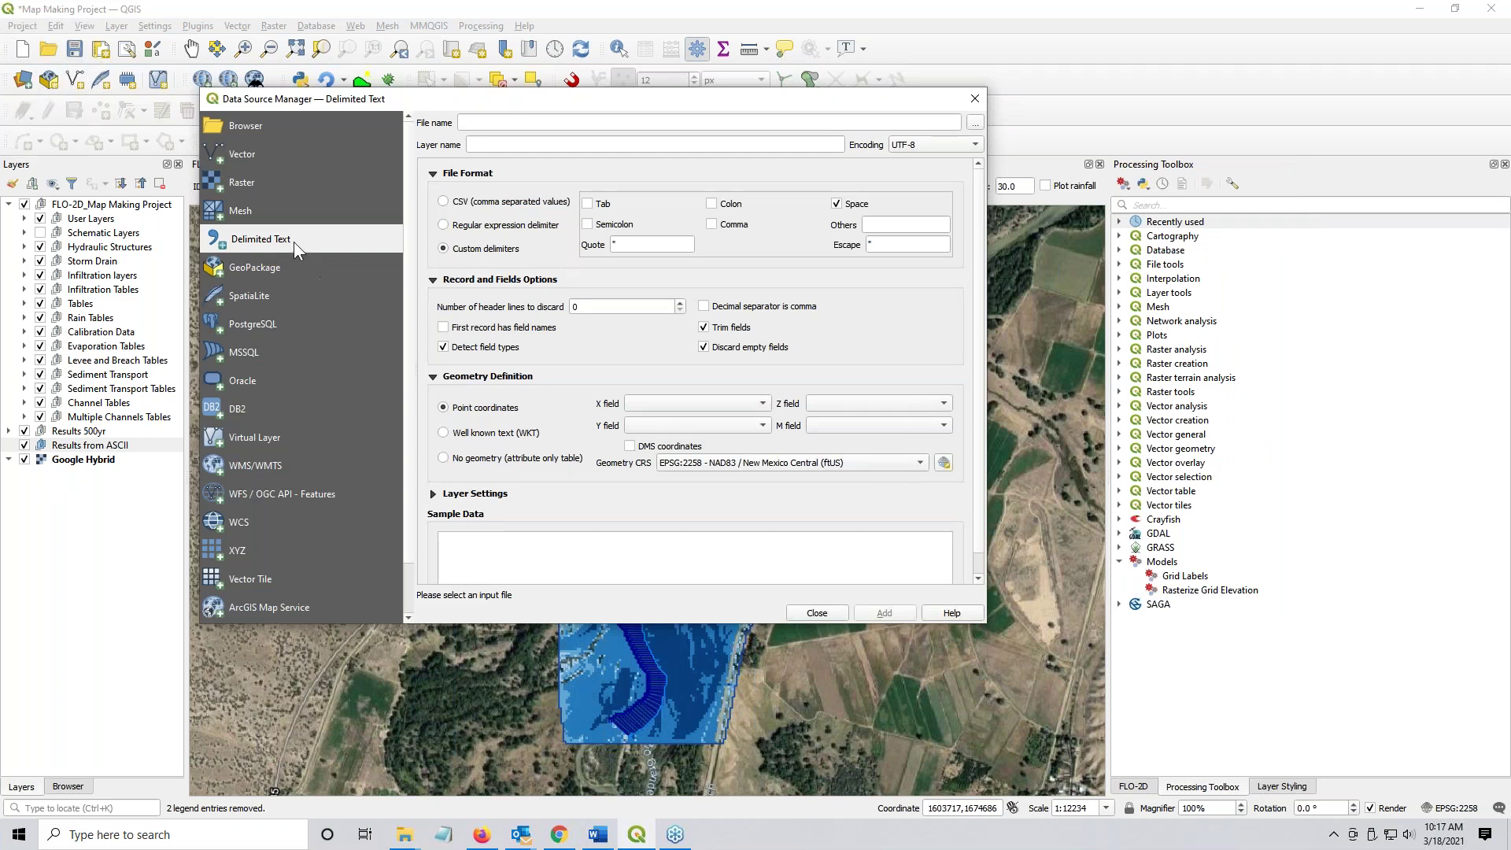
{"action": "left_click", "coordinate": [975, 126]}
{"action": "left_click", "coordinate": [450, 372]}
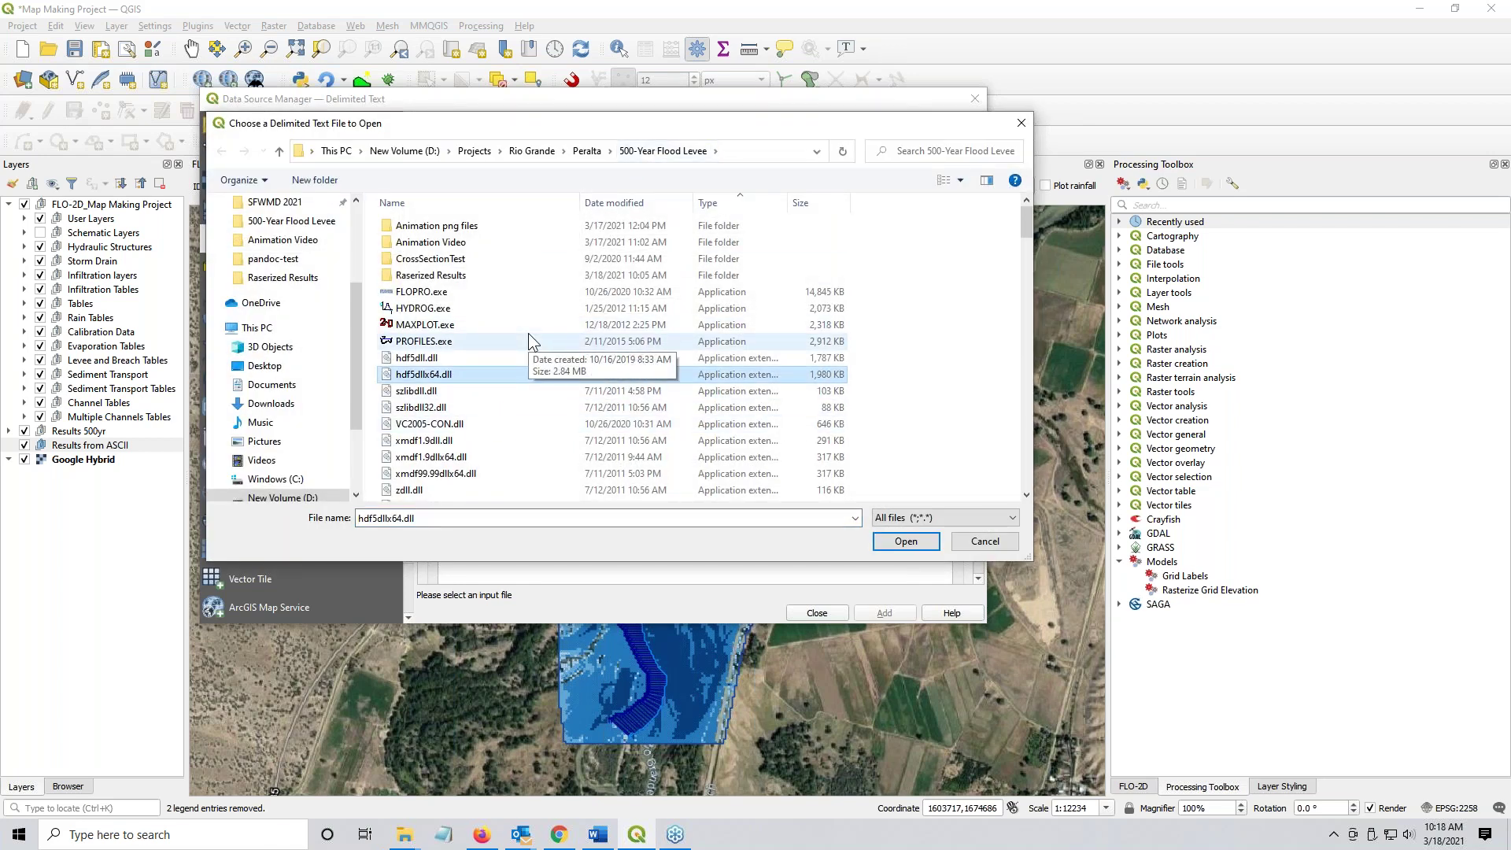
{"action": "key", "text": "d"}
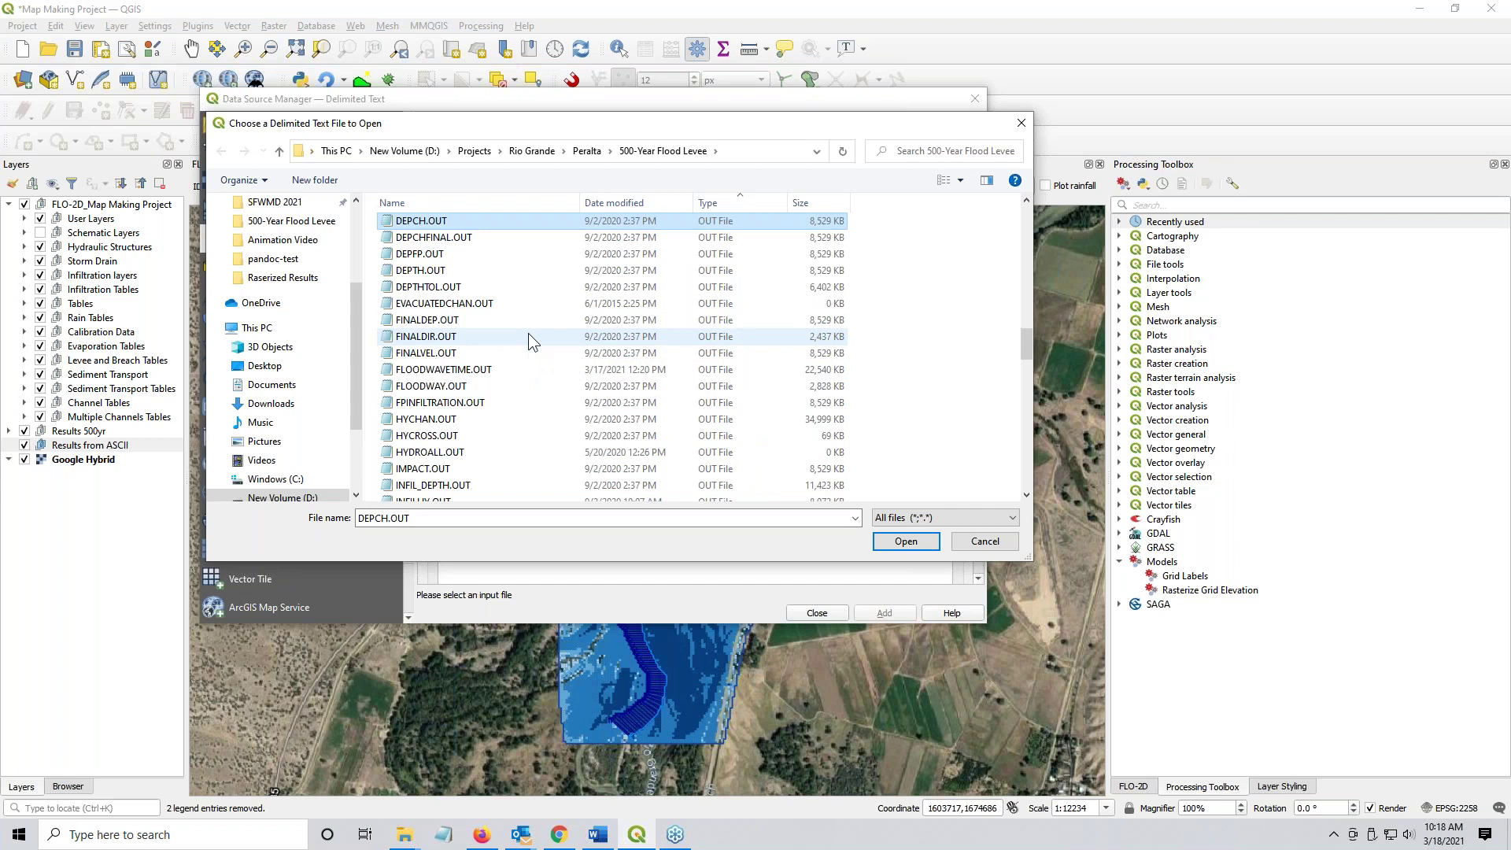
{"action": "left_click", "coordinate": [422, 256]}
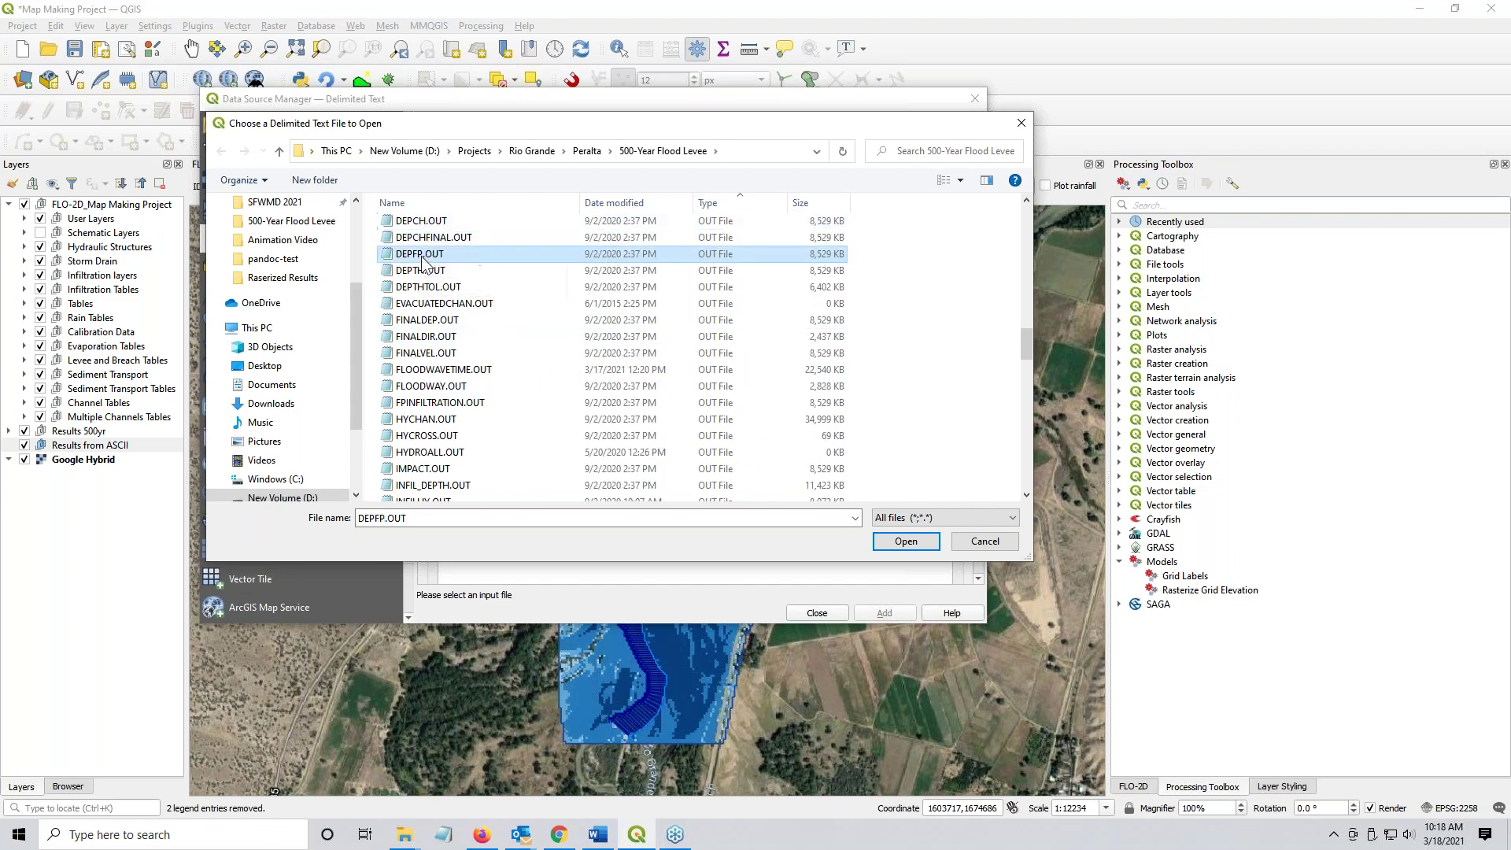
{"action": "left_click", "coordinate": [905, 543]}
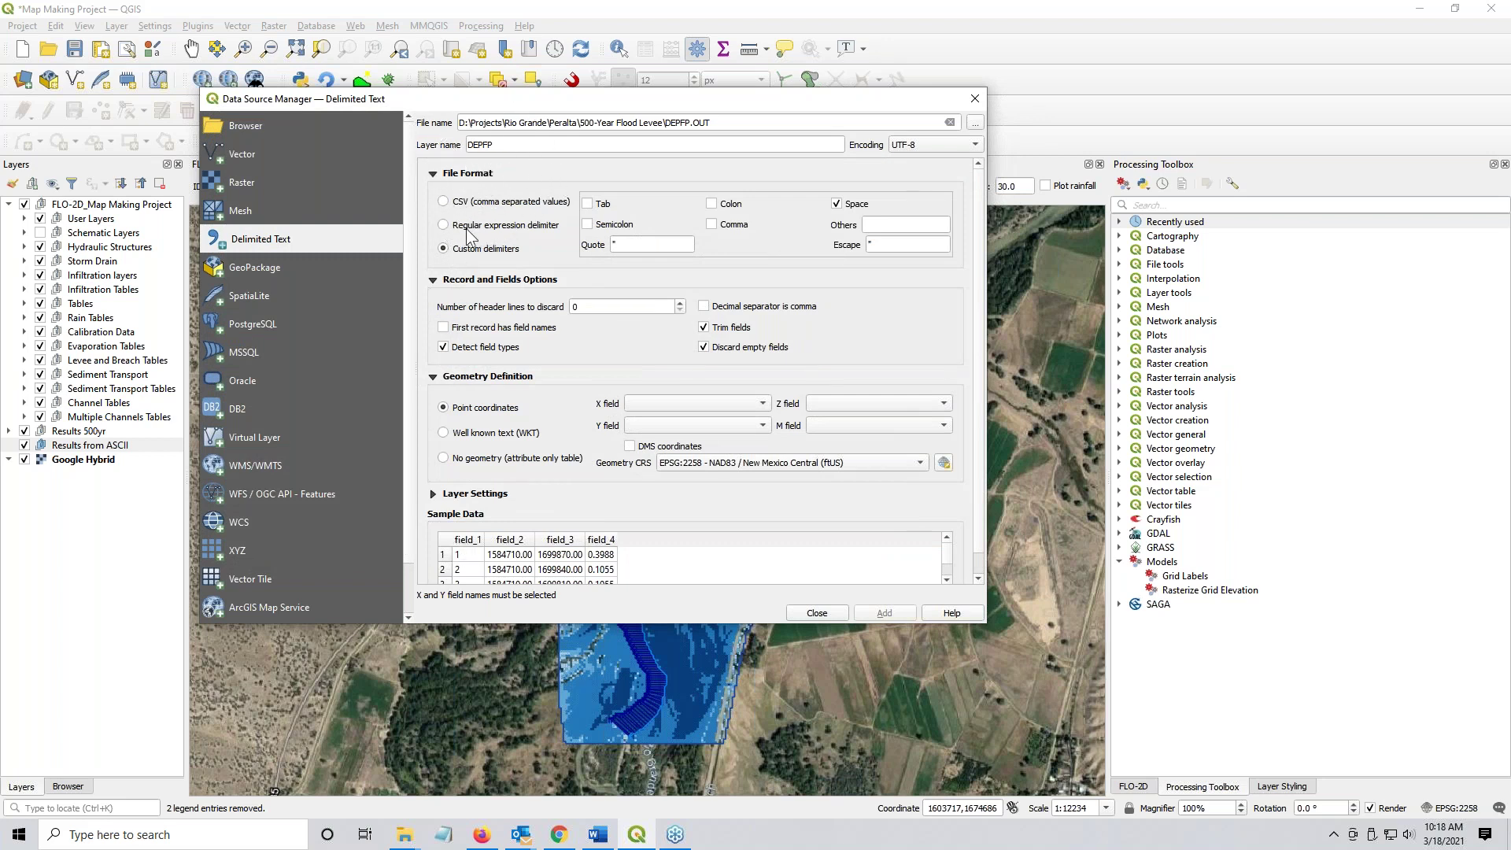
- Keep the Space delimiter and set X field to field_2 and Y field to field_3
{"action": "left_click", "coordinate": [837, 206]}
{"action": "left_click", "coordinate": [585, 306]}
{"action": "left_click", "coordinate": [645, 405]}
{"action": "left_click", "coordinate": [656, 427]}
{"action": "left_click", "coordinate": [655, 429]}
{"action": "left_click", "coordinate": [656, 462]}
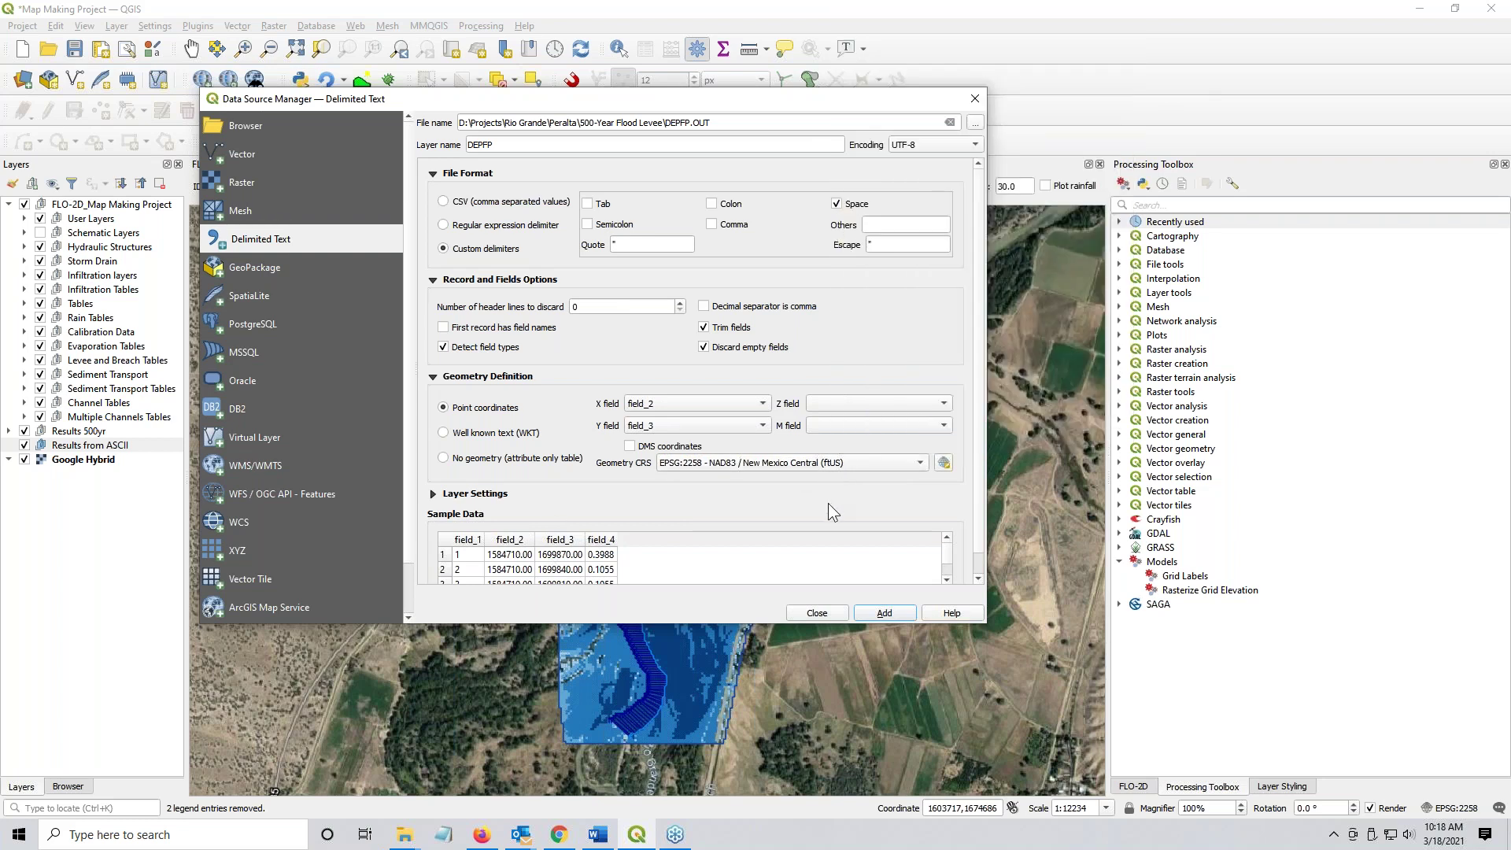
- Set the CRS to NAD83 / New Mexico Central (ftUS), EPSG:2258, and add DEPFP as points
{"action": "left_click", "coordinate": [943, 466]}
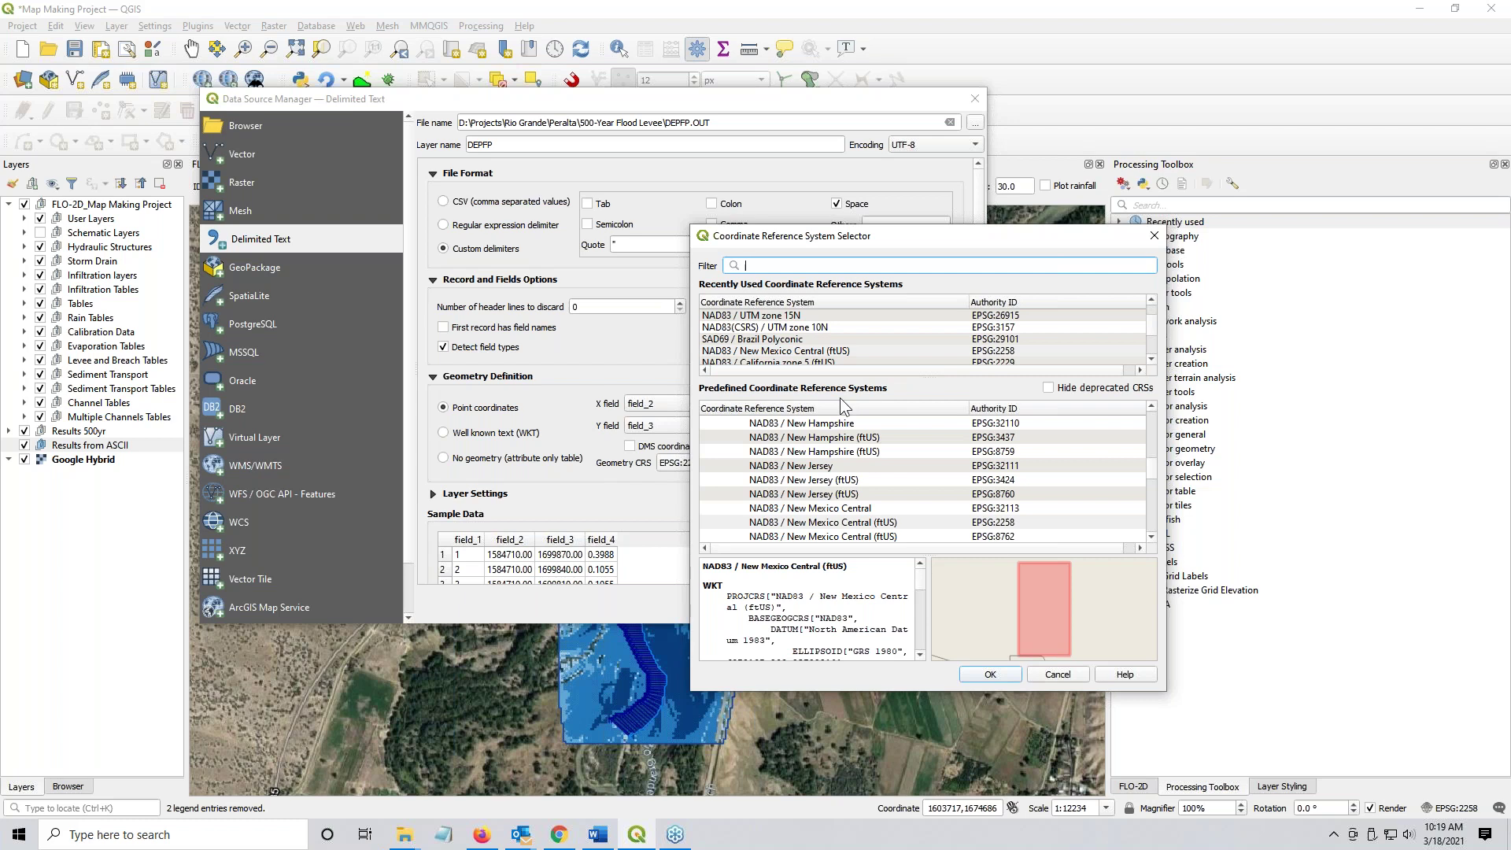
{"action": "type", "text": "new mexico"}
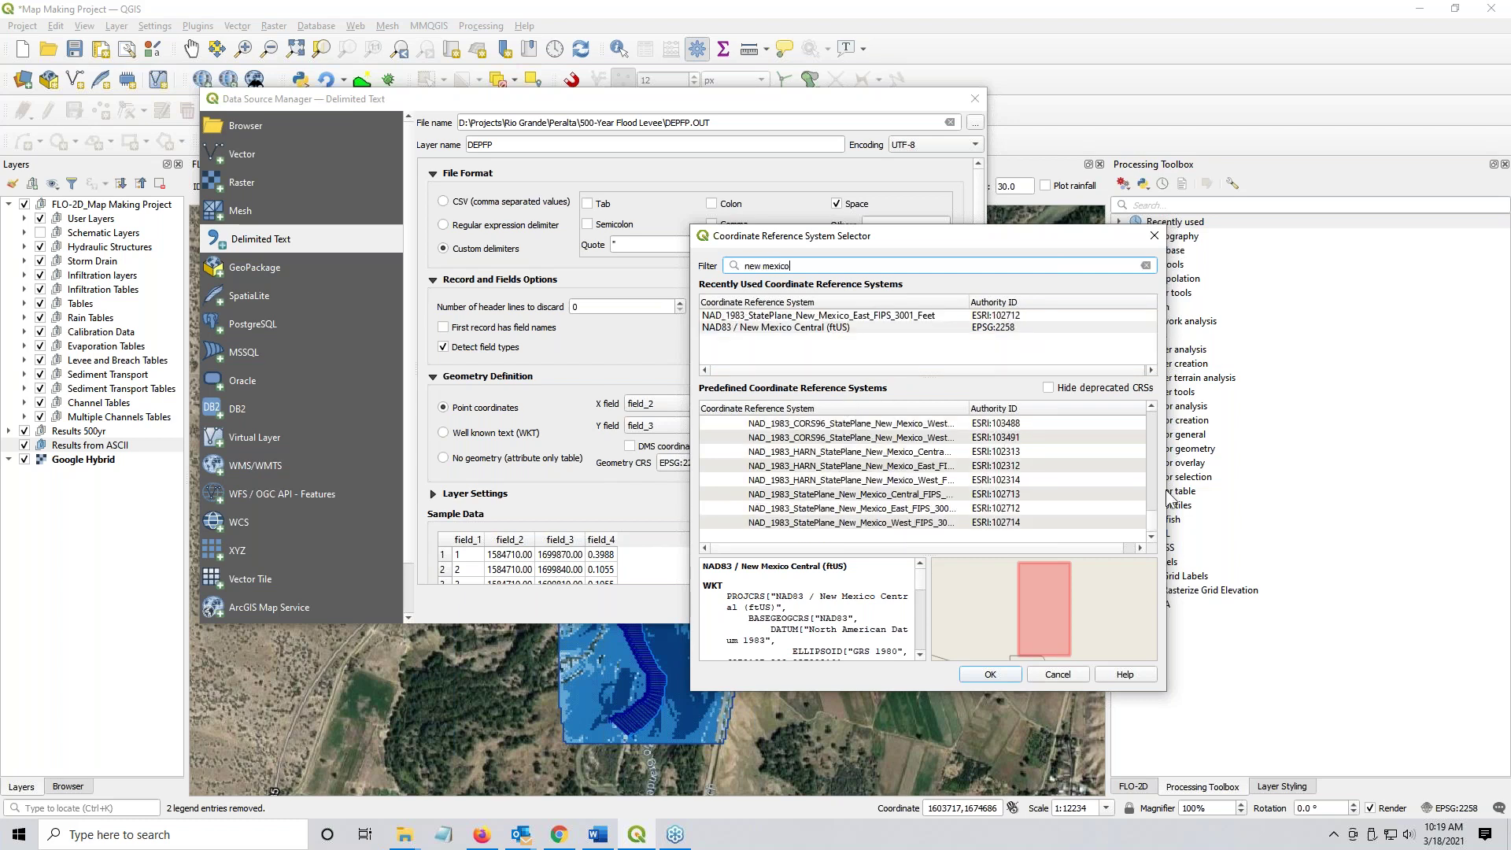
{"action": "mouse_move", "coordinate": [1154, 522]}
{"action": "left_mouse_down"}
{"action": "mouse_move", "coordinate": [1167, 462]}
{"action": "mouse_move", "coordinate": [1168, 535]}
{"action": "left_mouse_up"}
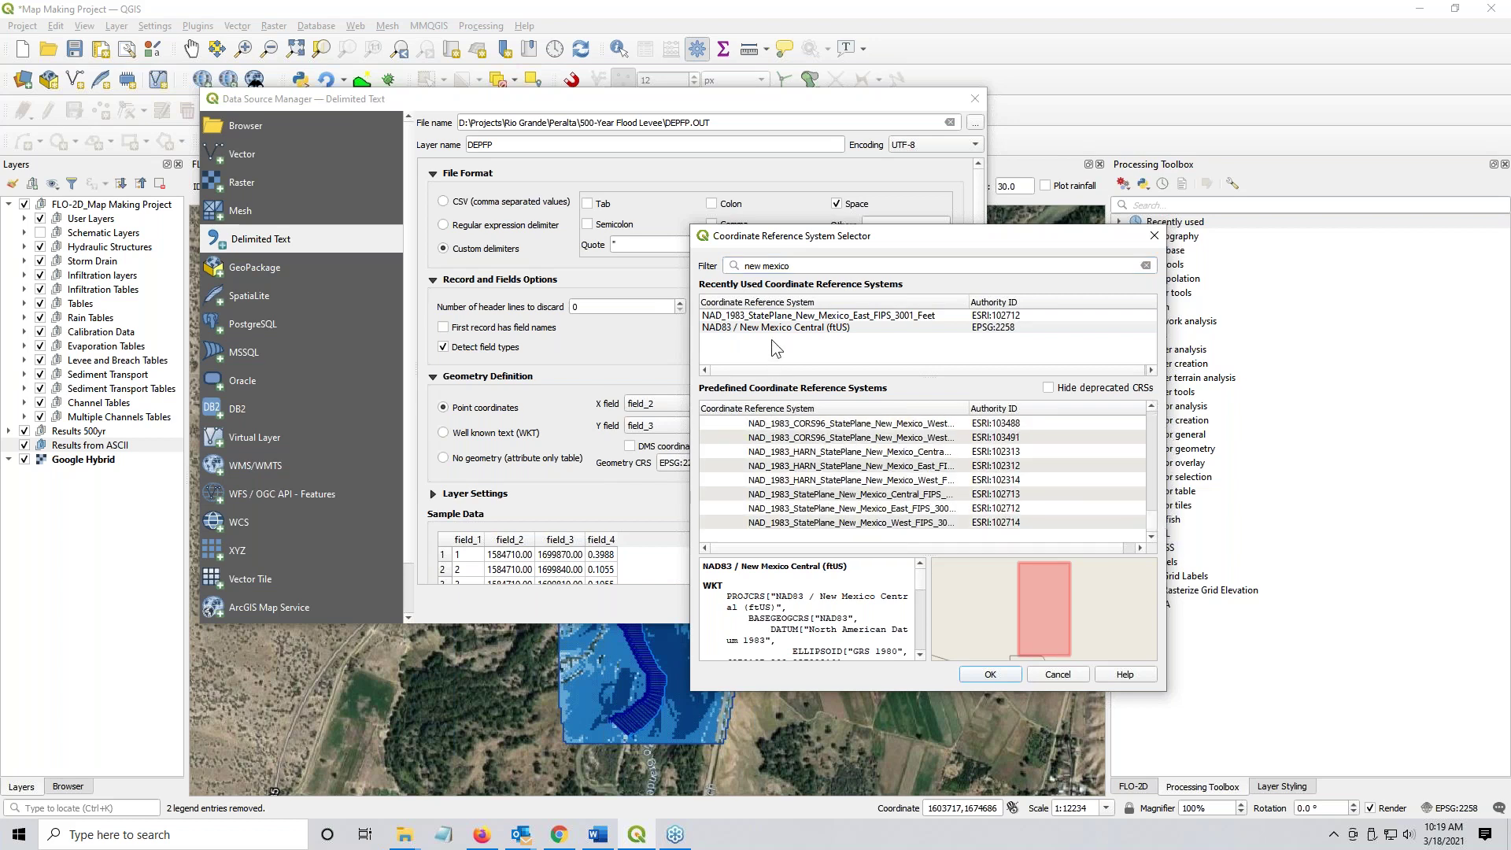
{"action": "left_click", "coordinate": [781, 331]}
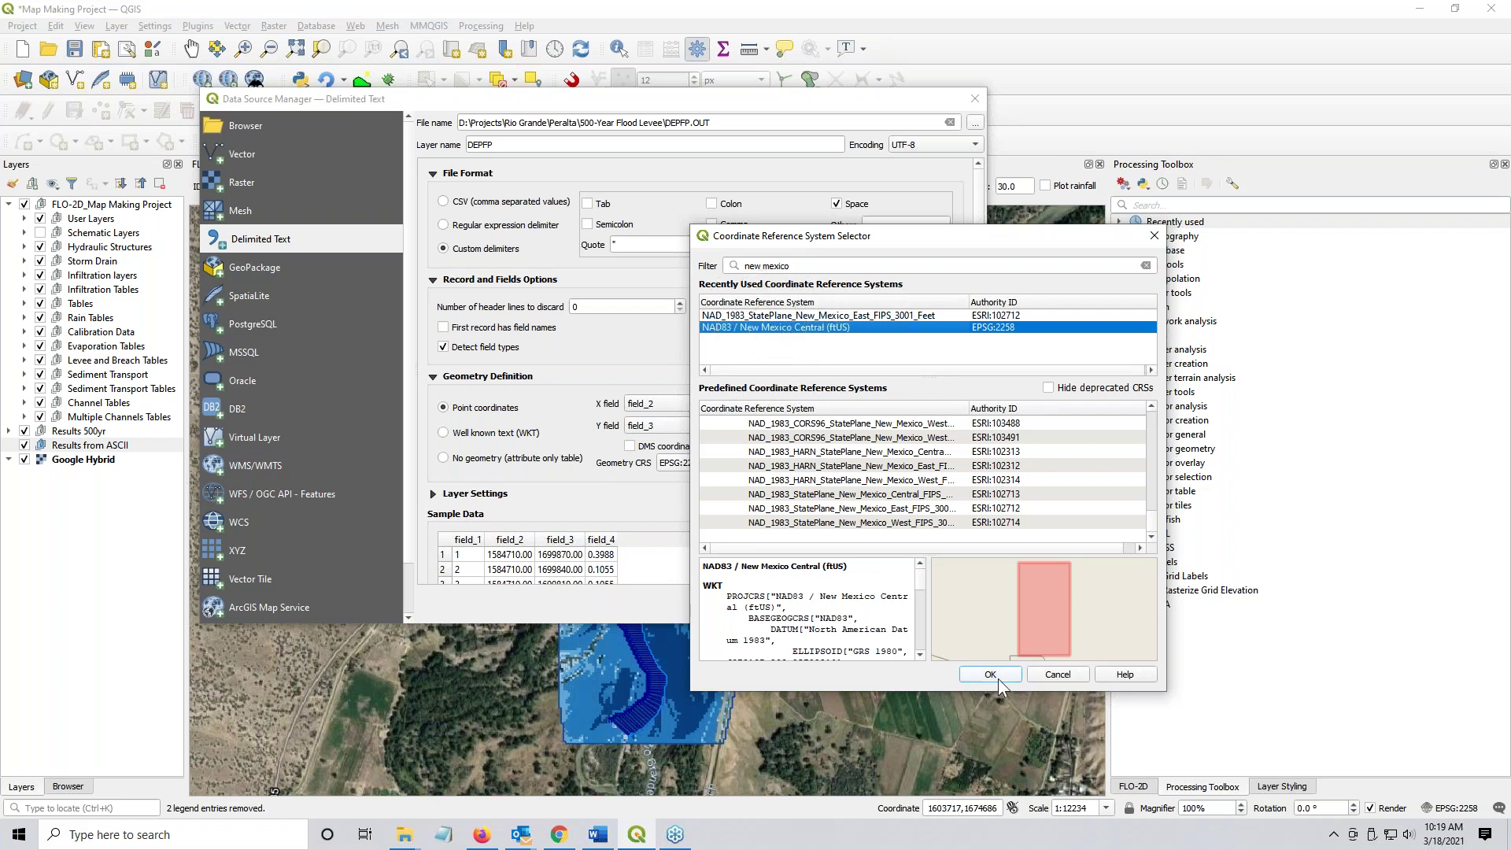
{"action": "left_click", "coordinate": [1057, 682]}
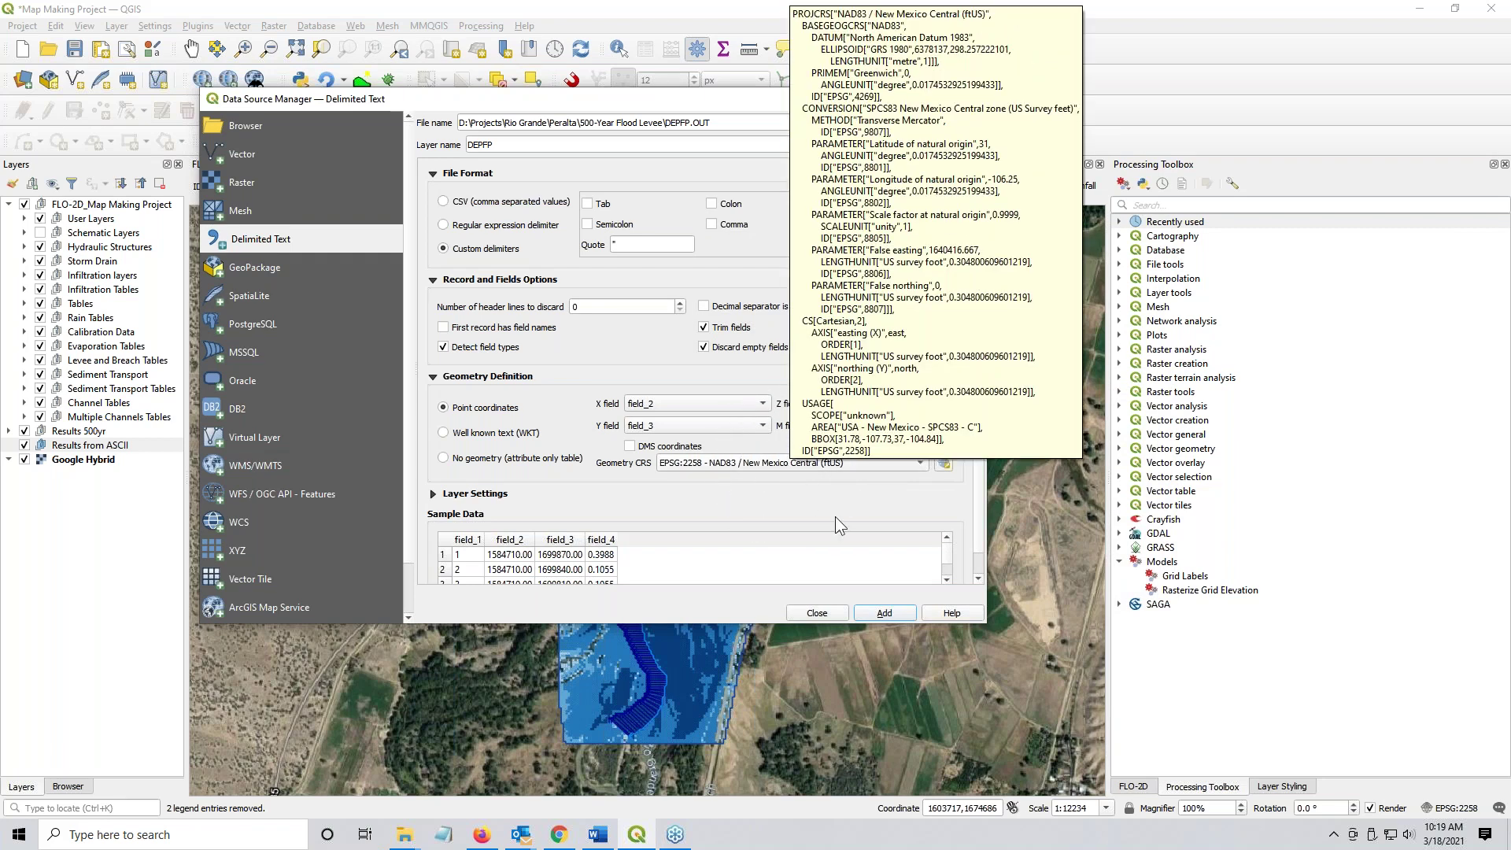
{"action": "left_click", "coordinate": [883, 615]}
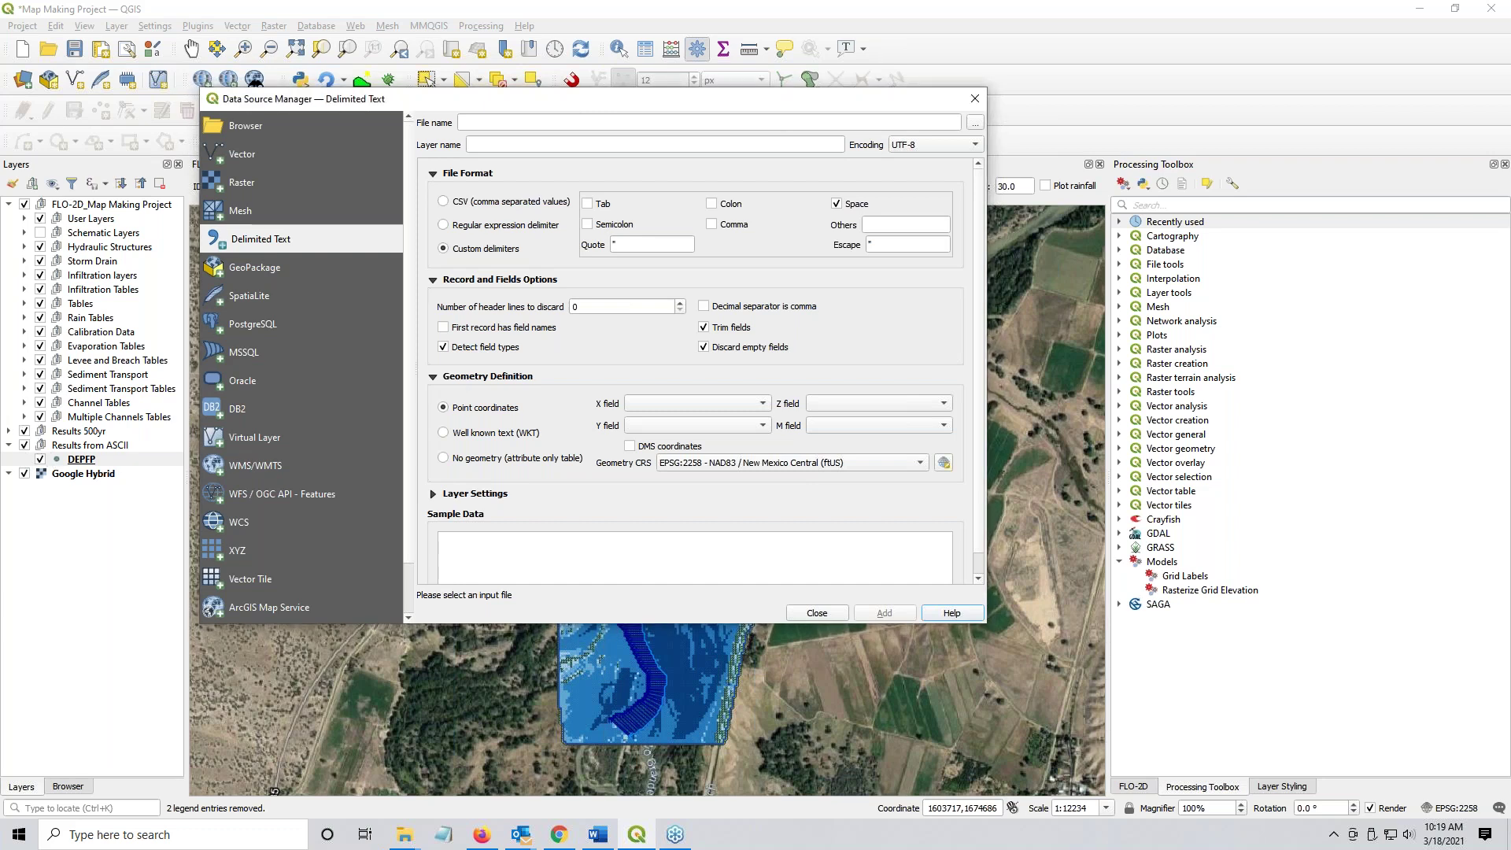
- Choose DEPTH.OUT as the next delimited text file
{"action": "left_click", "coordinate": [975, 125]}
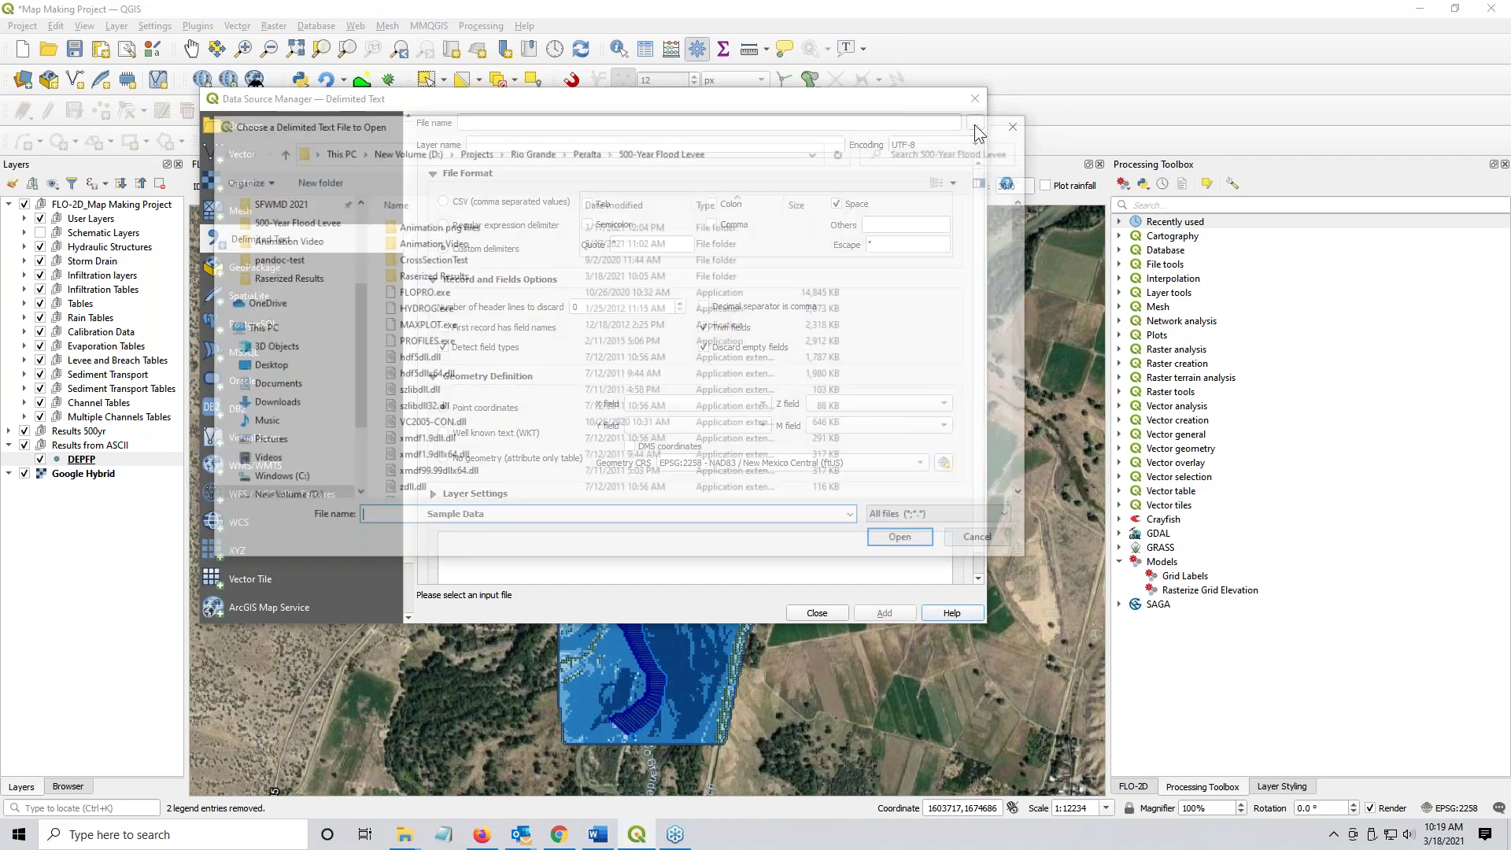
{"action": "left_click", "coordinate": [411, 362]}
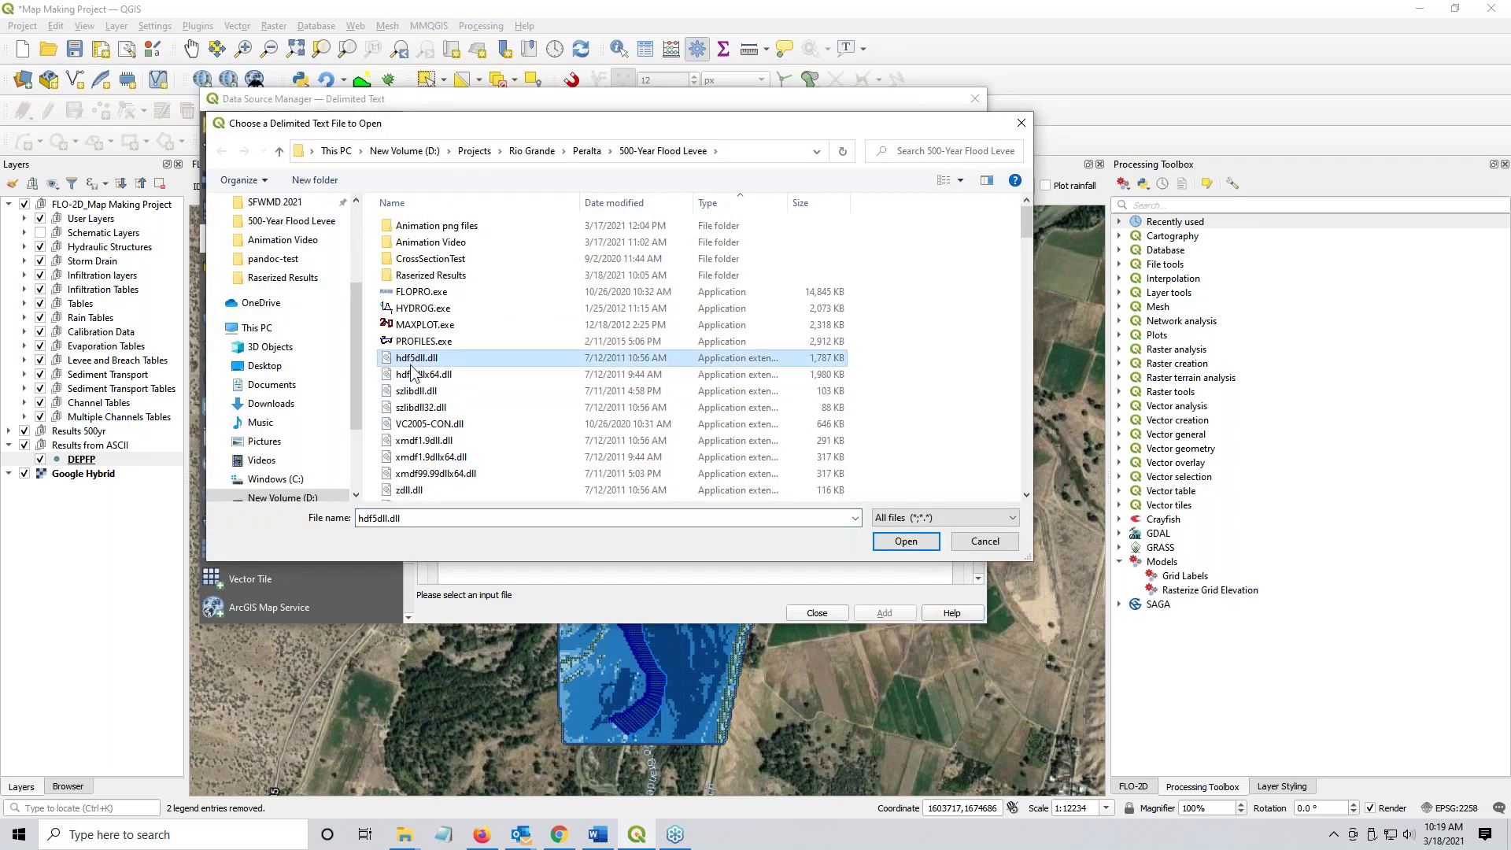
{"action": "type", "text": "d"}
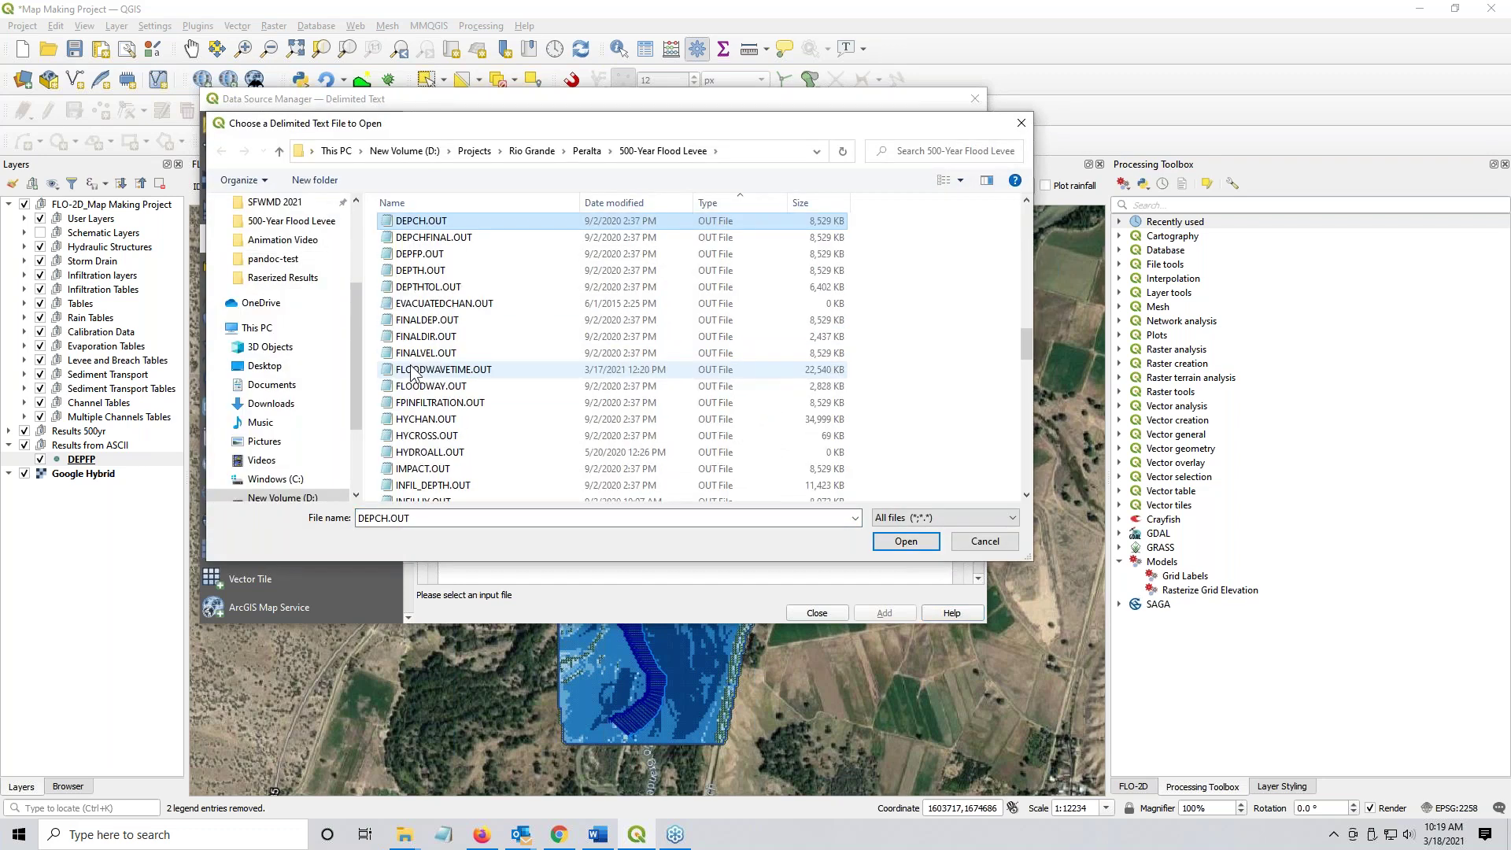
{"action": "left_click", "coordinate": [441, 272]}
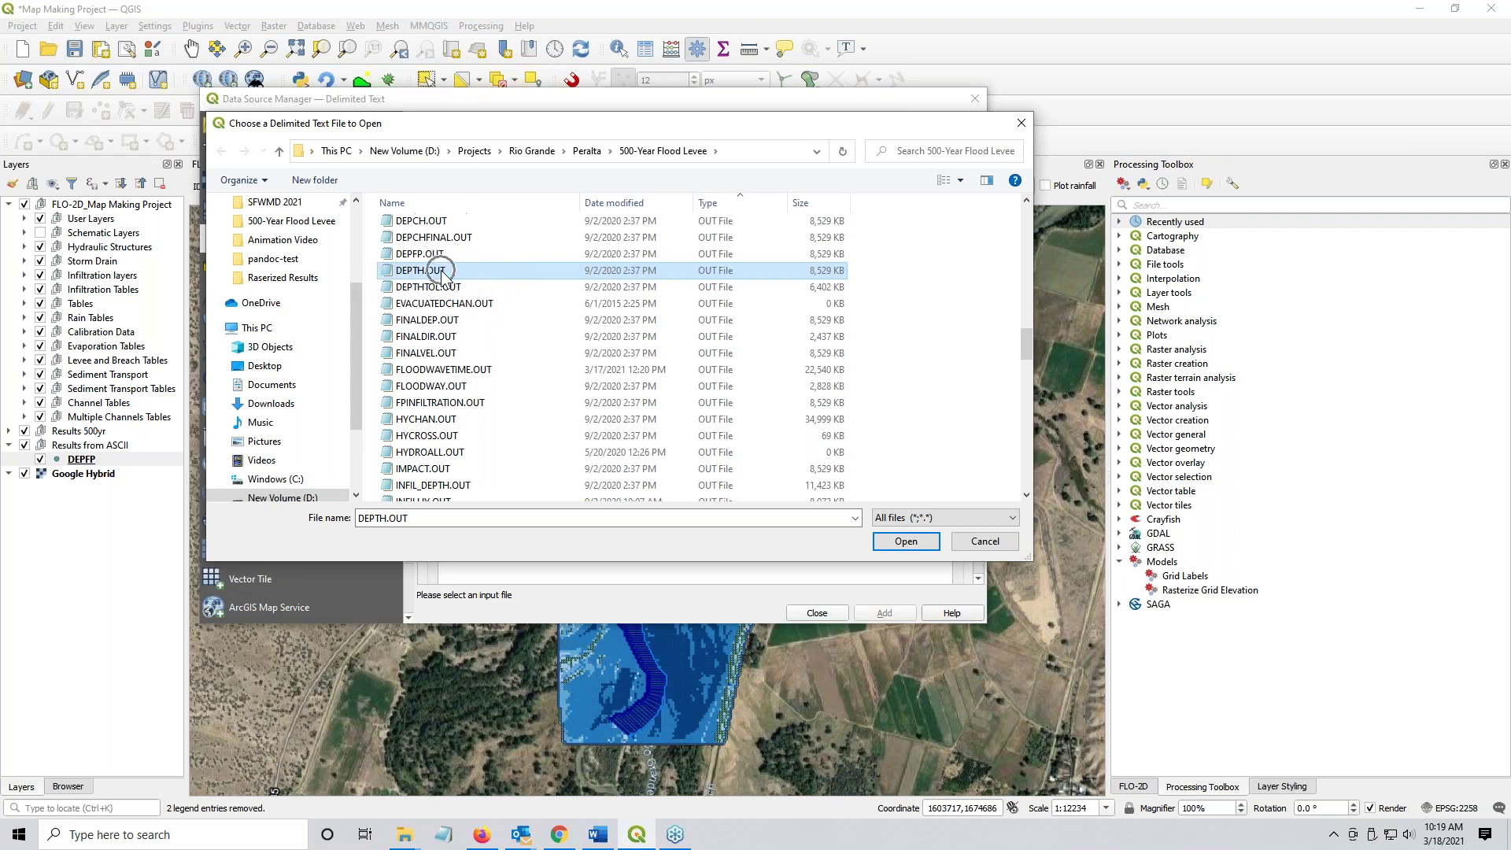
{"action": "left_click", "coordinate": [905, 542]}
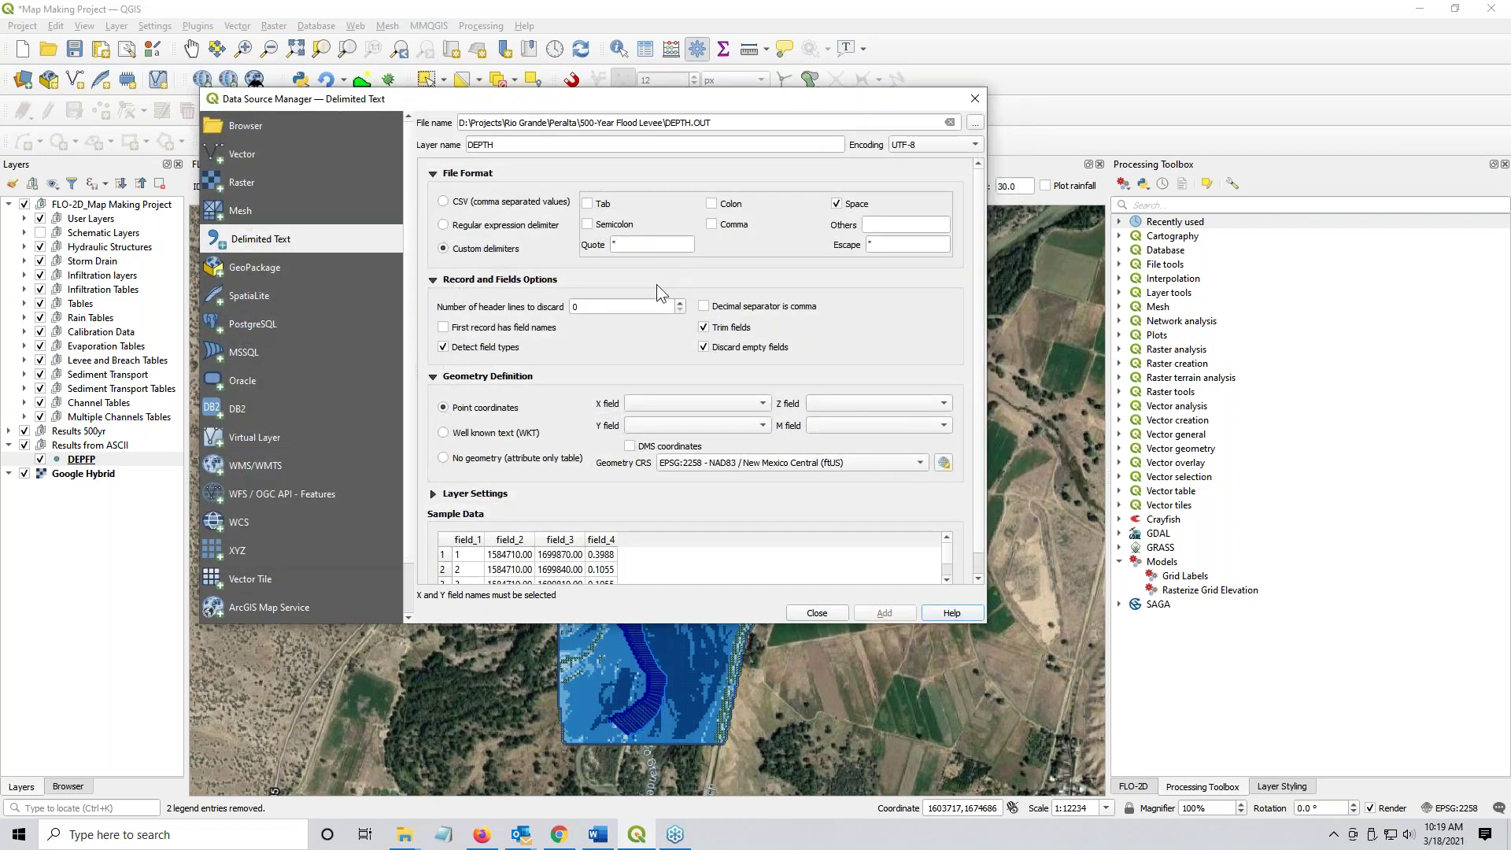
- Set X to field_2 and Y to field_3, add the DEPTH layer, and close the manager
{"action": "left_click", "coordinate": [690, 405]}
{"action": "left_click", "coordinate": [683, 422]}
{"action": "left_click", "coordinate": [682, 425]}
{"action": "left_click", "coordinate": [668, 456]}
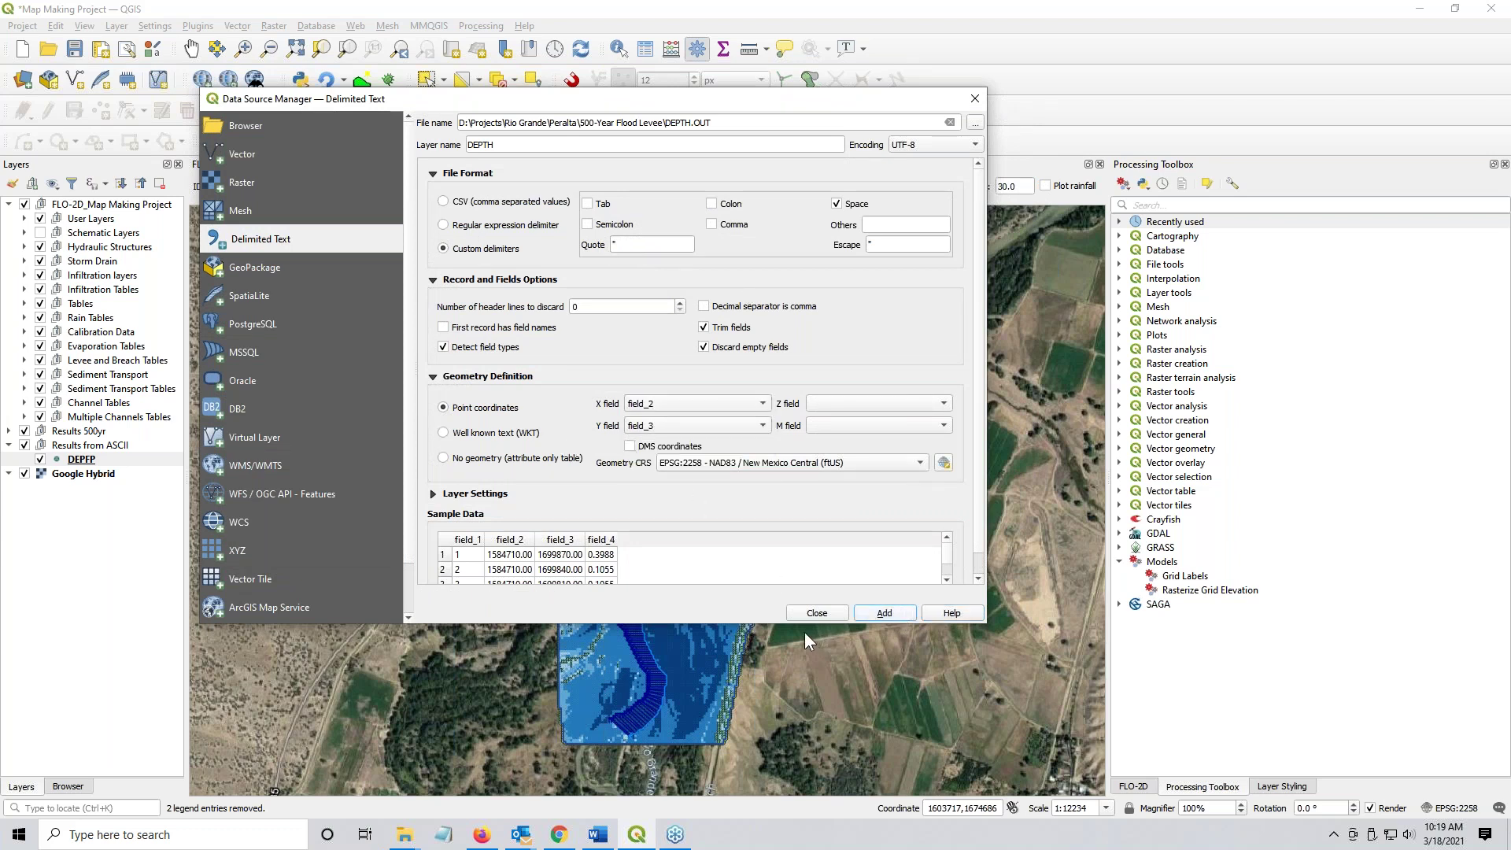
{"action": "key", "text": "Return"}
{"action": "left_click", "coordinate": [824, 611]}
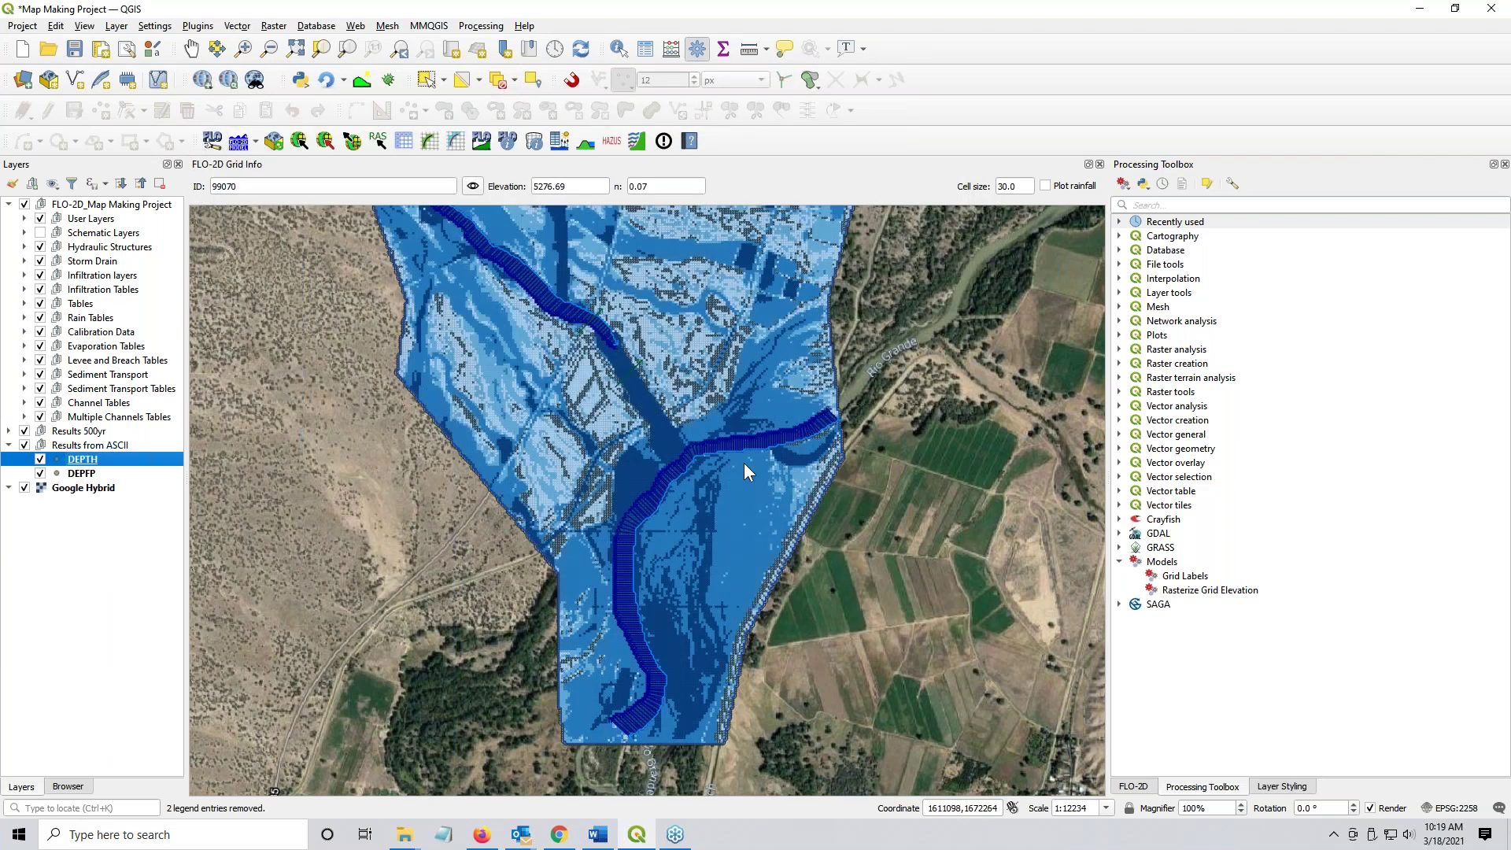
{"action": "left_click", "coordinate": [25, 431]}
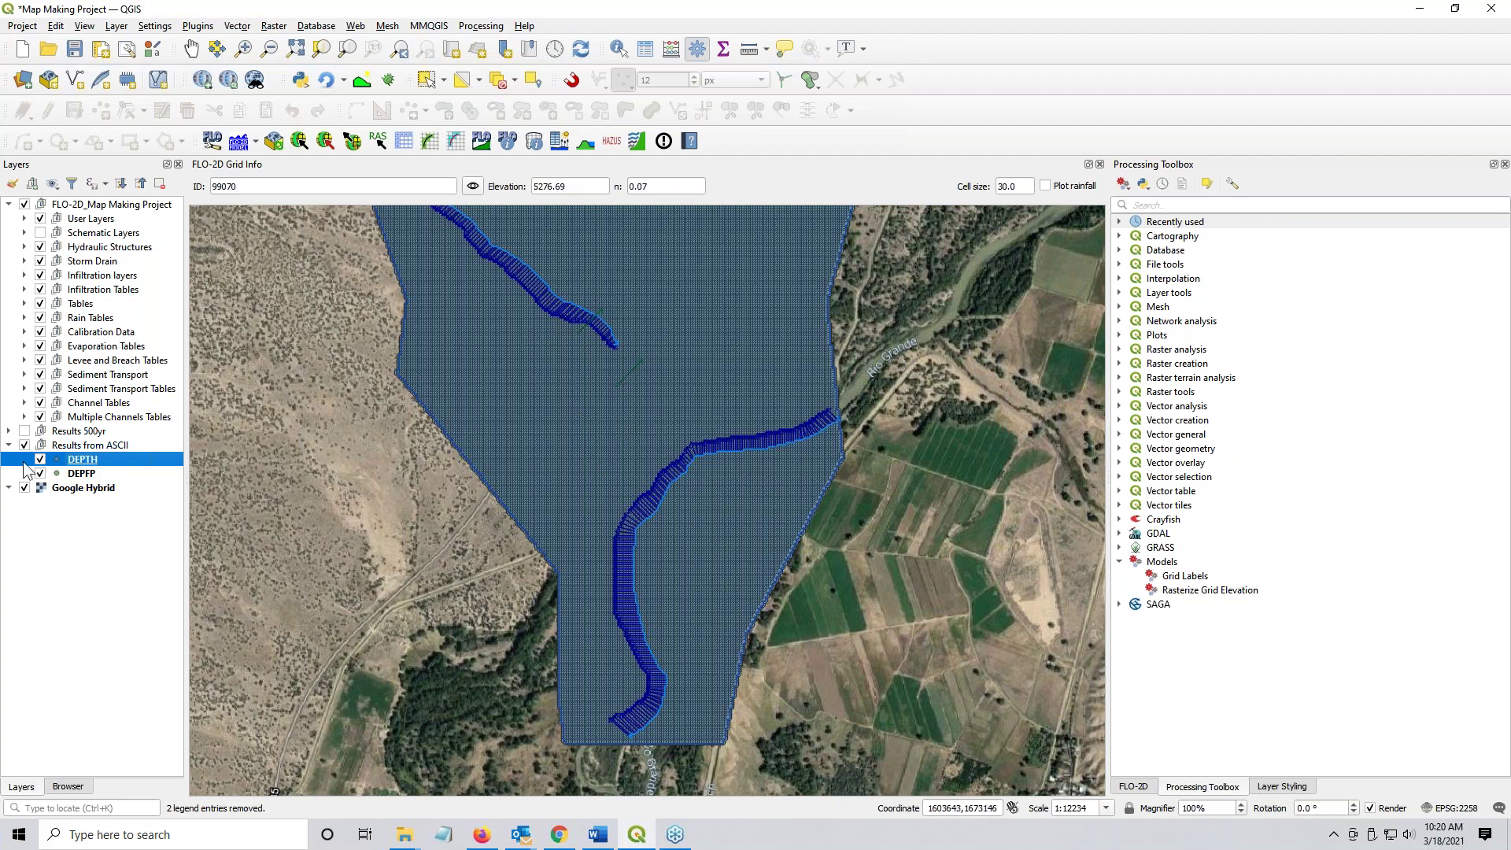
{"action": "left_click", "coordinate": [1222, 205]}
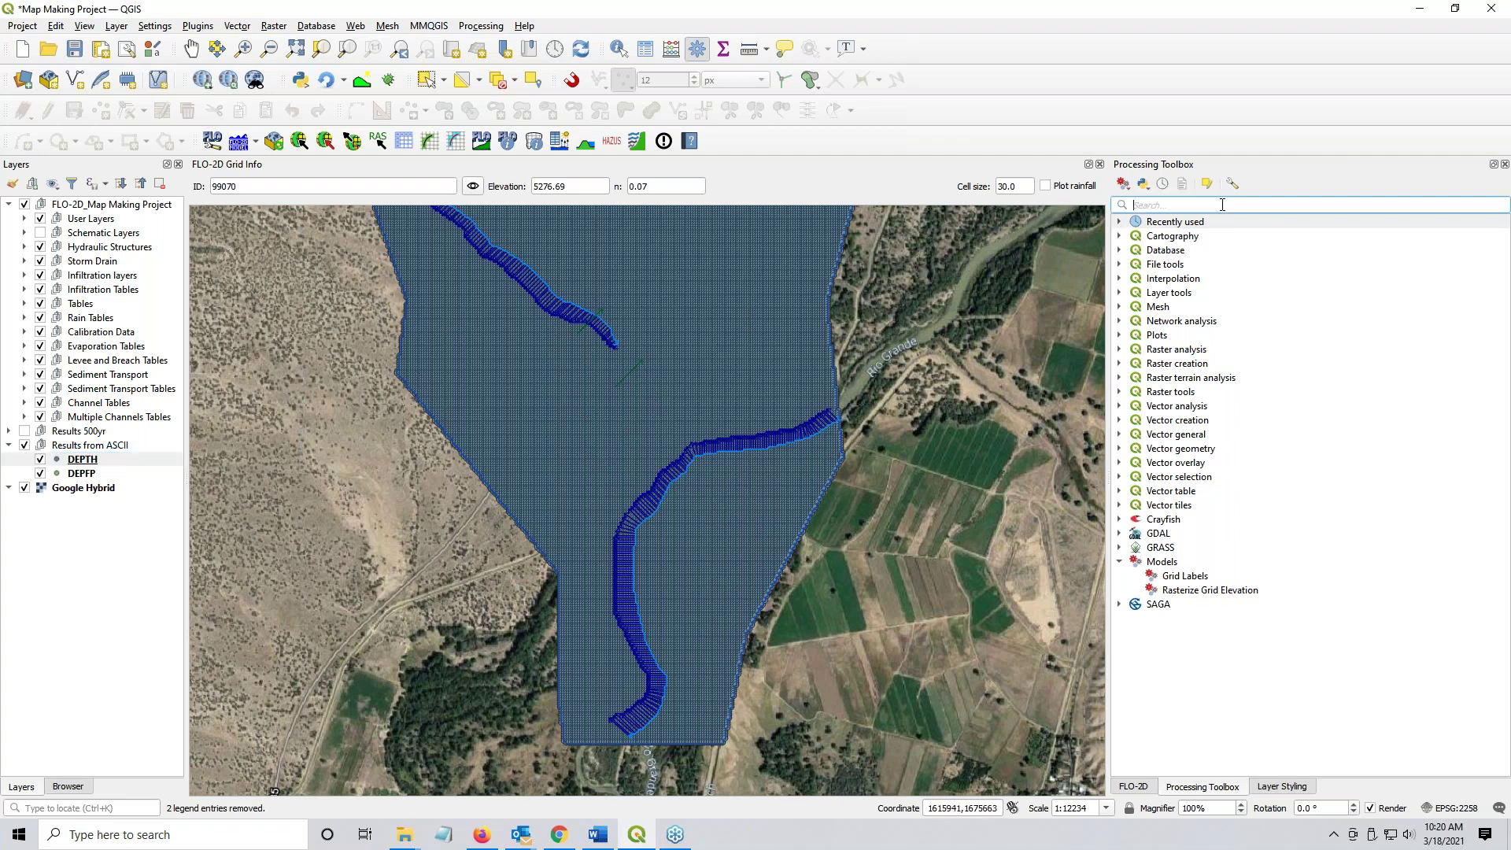
- Switch between the FLO-2D, Processing Toolbox and Layer Styling panel tabs
{"action": "left_click", "coordinate": [1148, 786]}
{"action": "left_click", "coordinate": [1205, 787]}
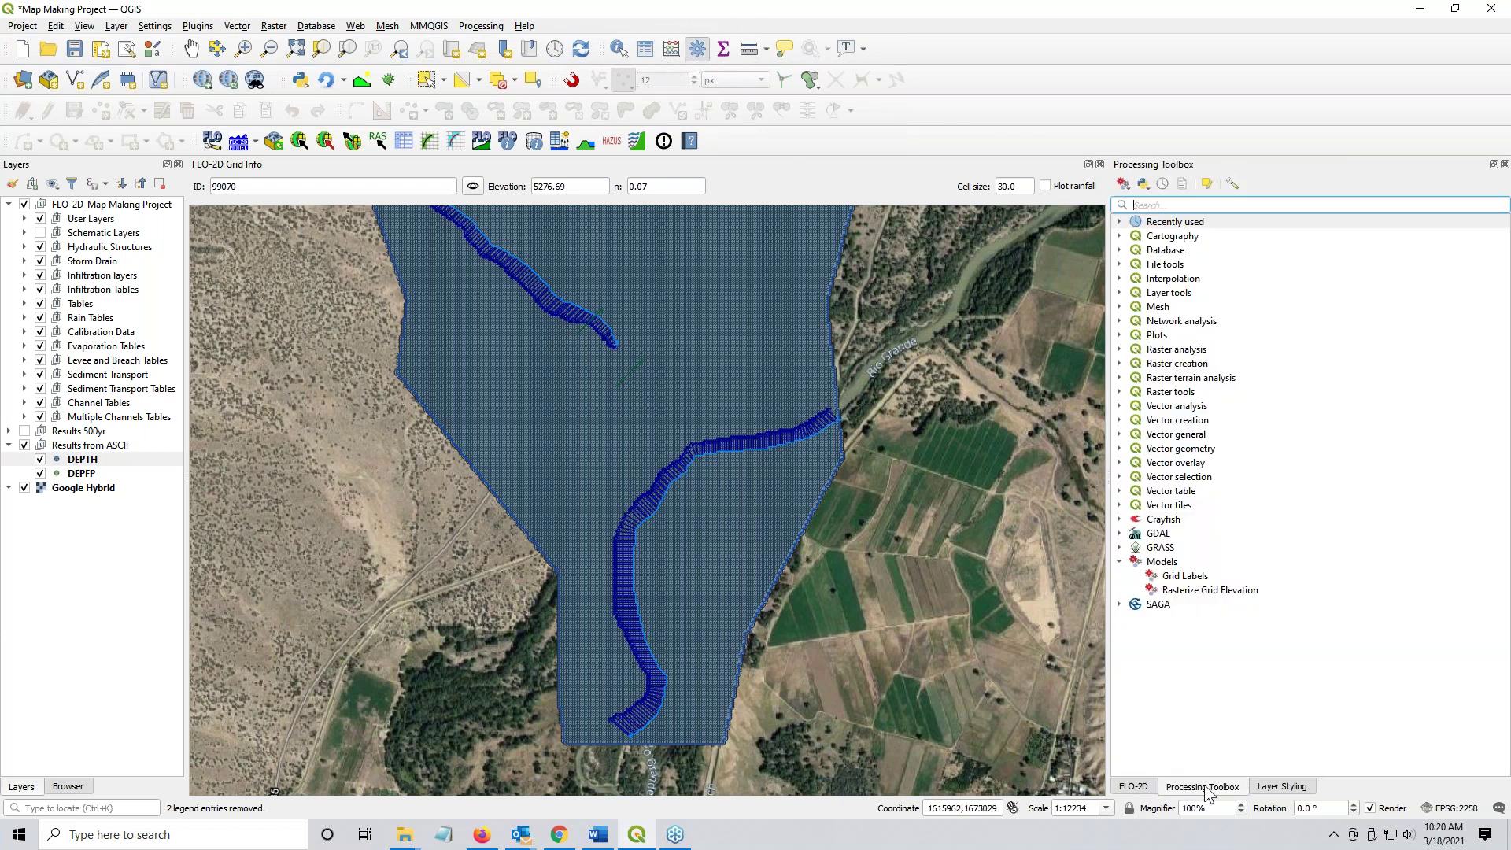
{"action": "left_click", "coordinate": [1280, 787]}
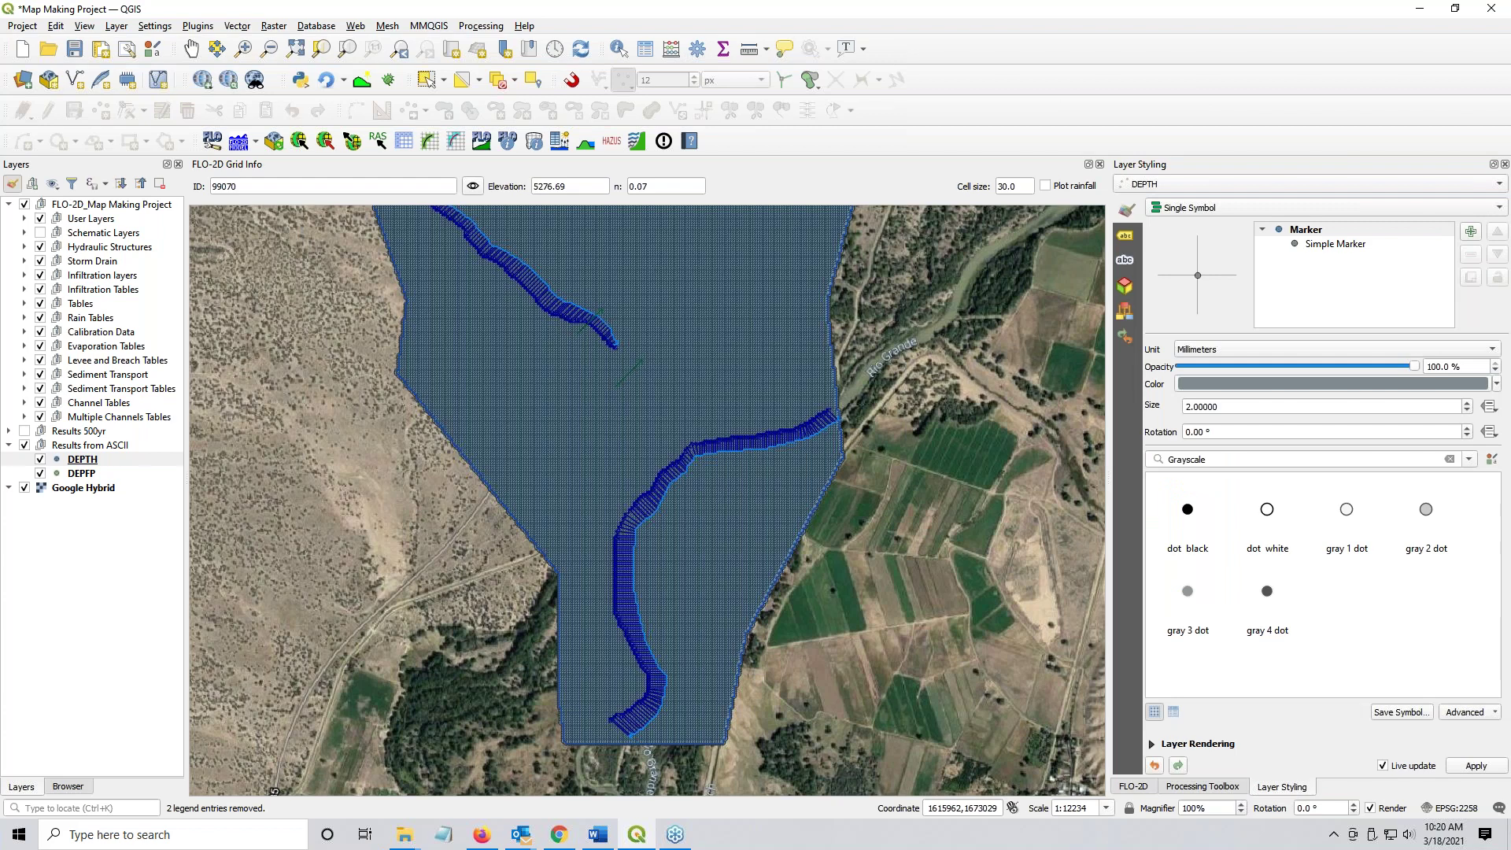
{"action": "left_click", "coordinate": [1142, 786]}
{"action": "left_click", "coordinate": [1179, 788]}
{"action": "left_click", "coordinate": [1272, 790]}
{"action": "left_click", "coordinate": [1138, 788]}
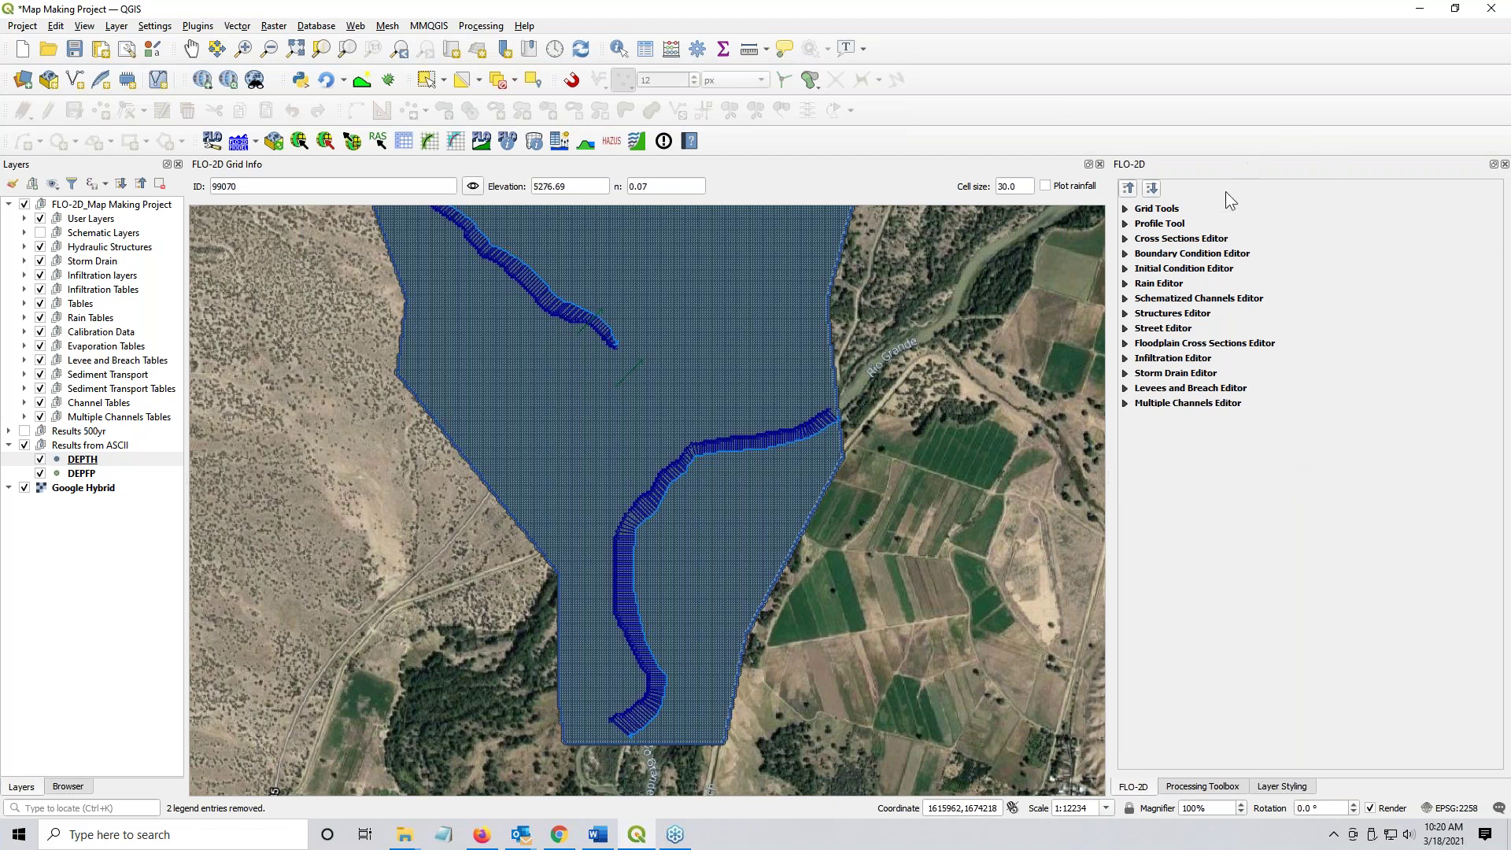
- Move the Processing Toolbox tab to a new position and leave the FLO-2D panel showing
{"action": "left_click_drag", "start_coordinate": [1210, 783], "coordinate": [1335, 345]}
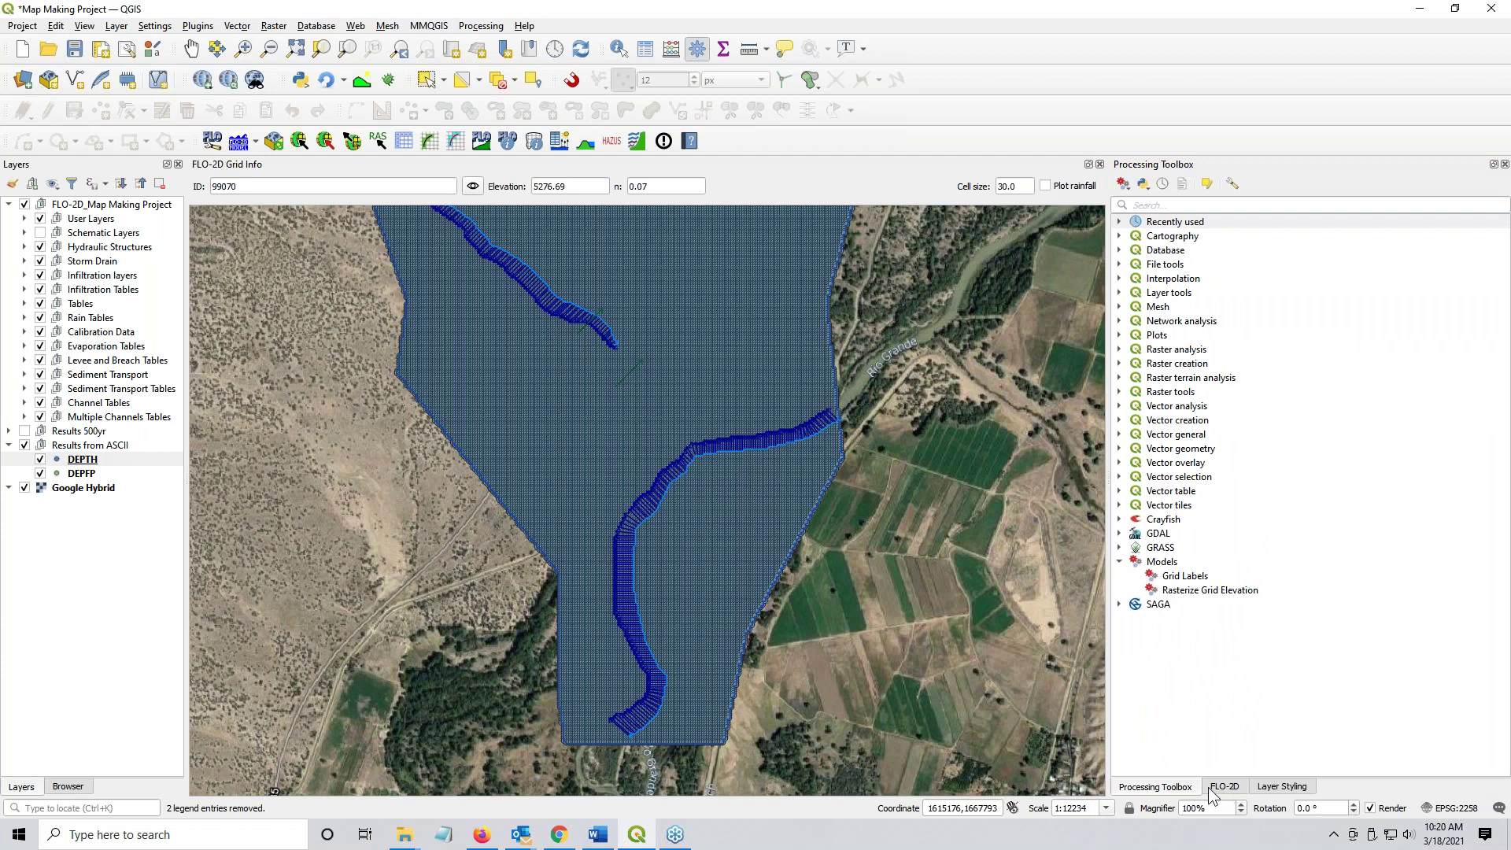
{"action": "left_click", "coordinate": [1222, 788]}
{"action": "left_click", "coordinate": [1189, 787]}
{"action": "left_click", "coordinate": [1281, 787]}
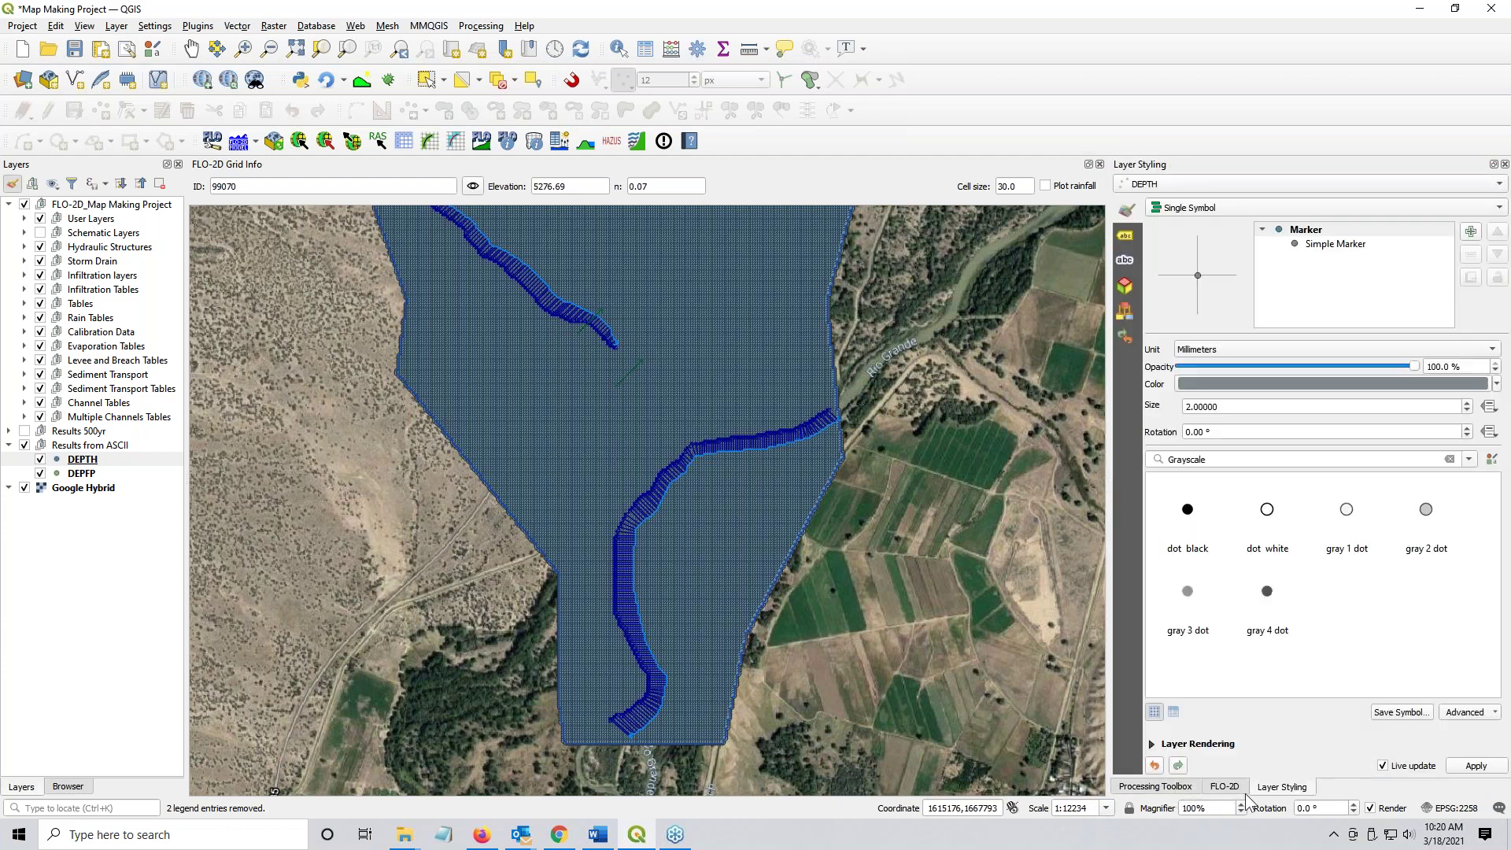
{"action": "left_click", "coordinate": [1232, 787]}
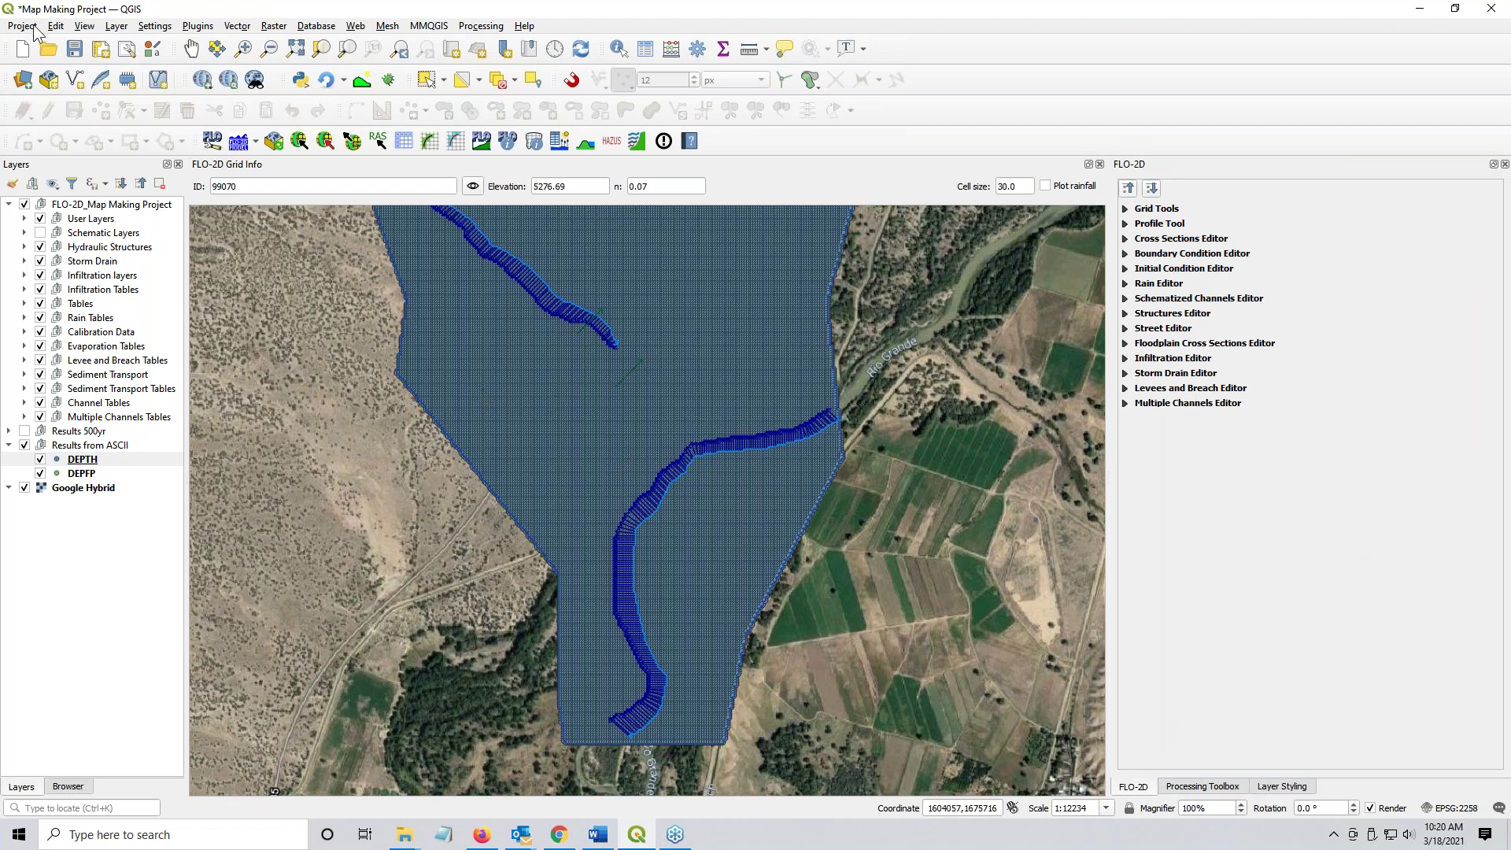
- Save the project, then search the Processing Toolbox for 'rasterize' and open SAGA Rasterize
{"action": "left_click", "coordinate": [75, 50]}
{"action": "left_click", "coordinate": [1205, 786]}
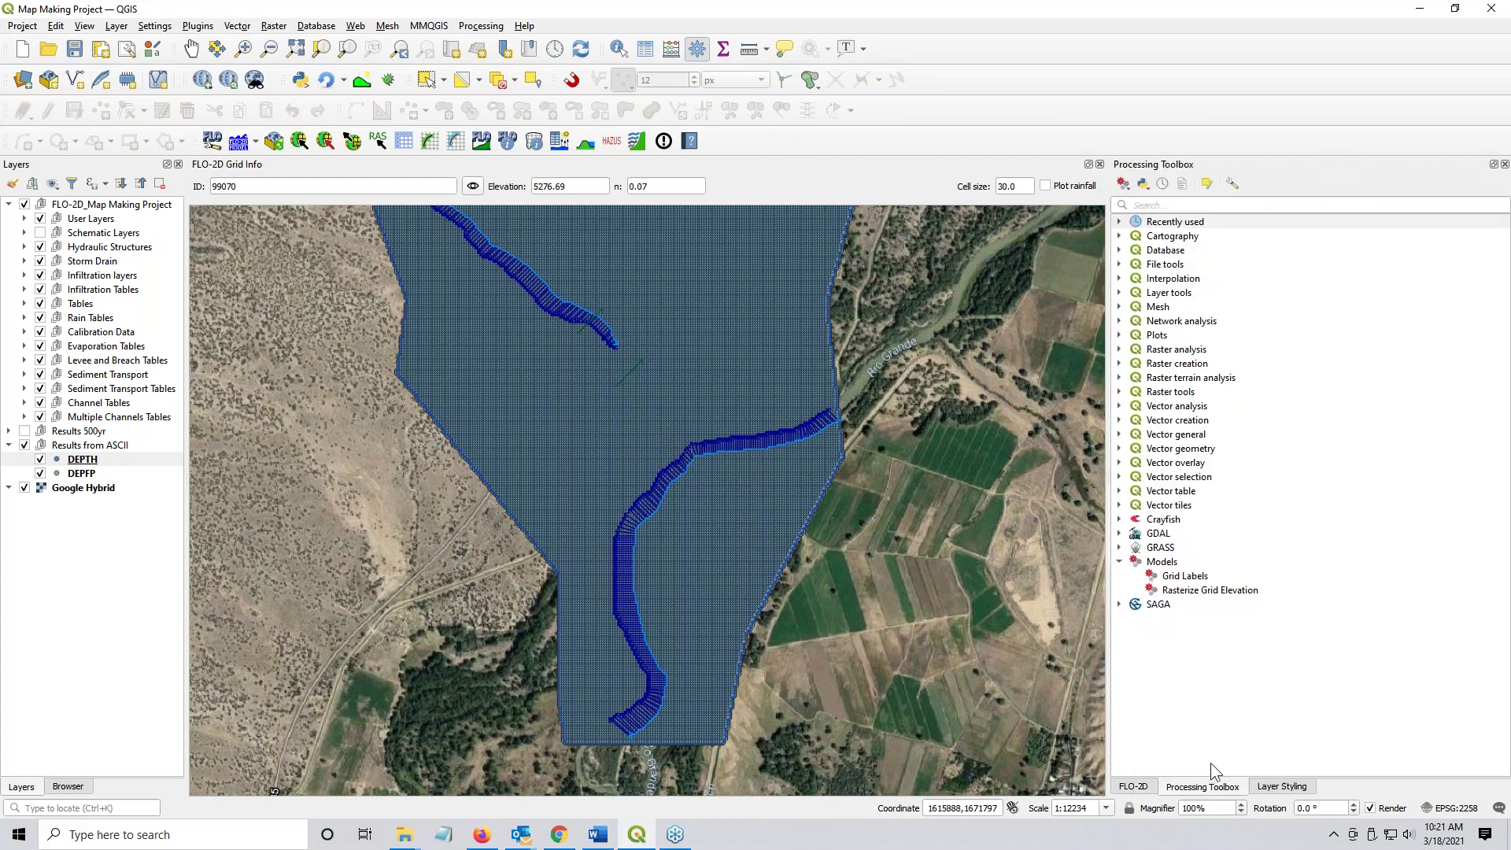
{"action": "left_click", "coordinate": [1172, 205]}
{"action": "type", "text": "rasterize"}
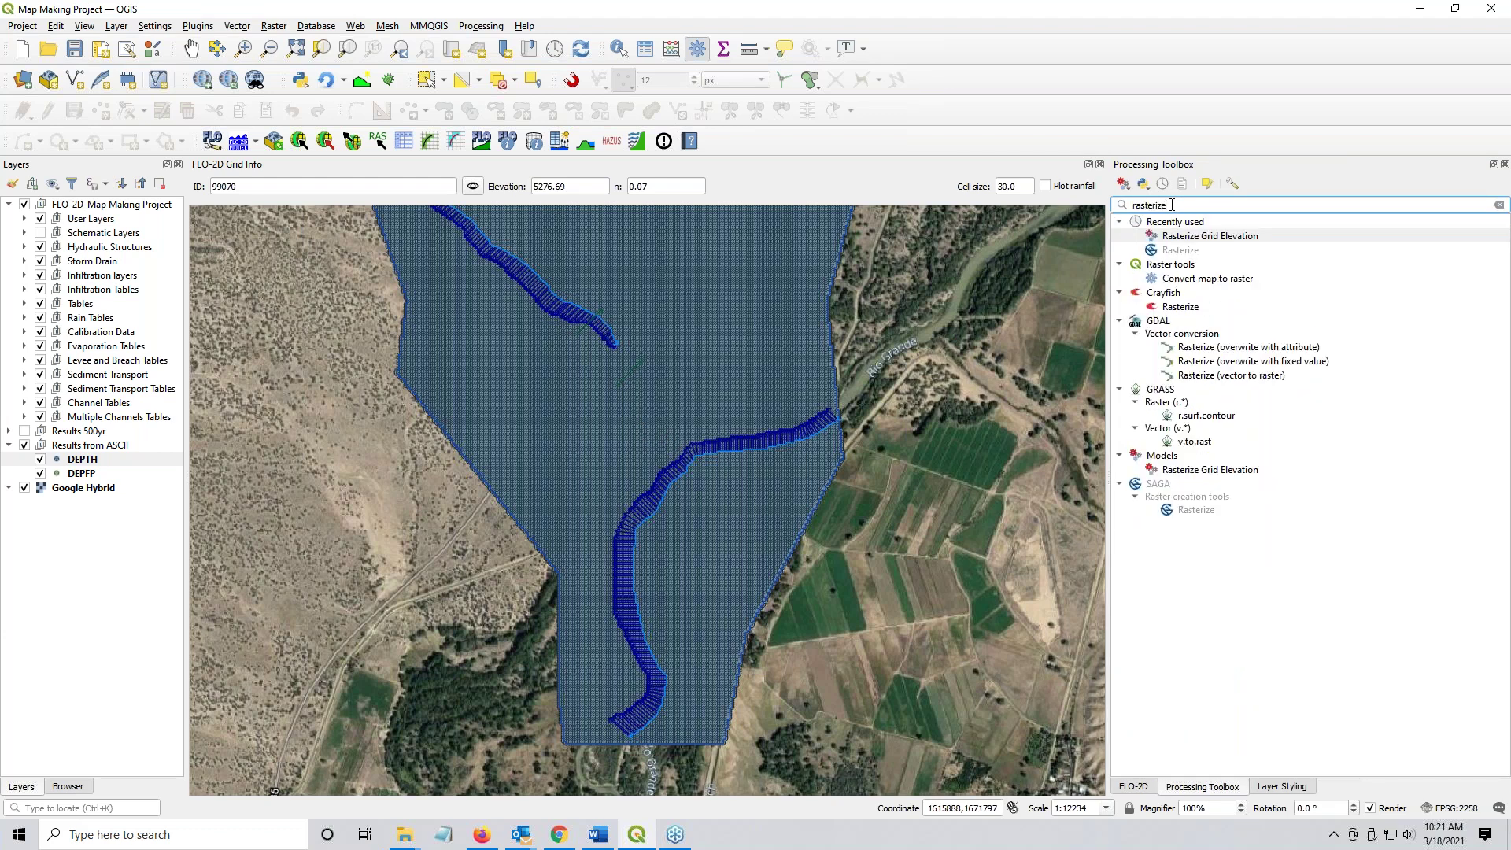
{"action": "left_click", "coordinate": [1180, 251]}
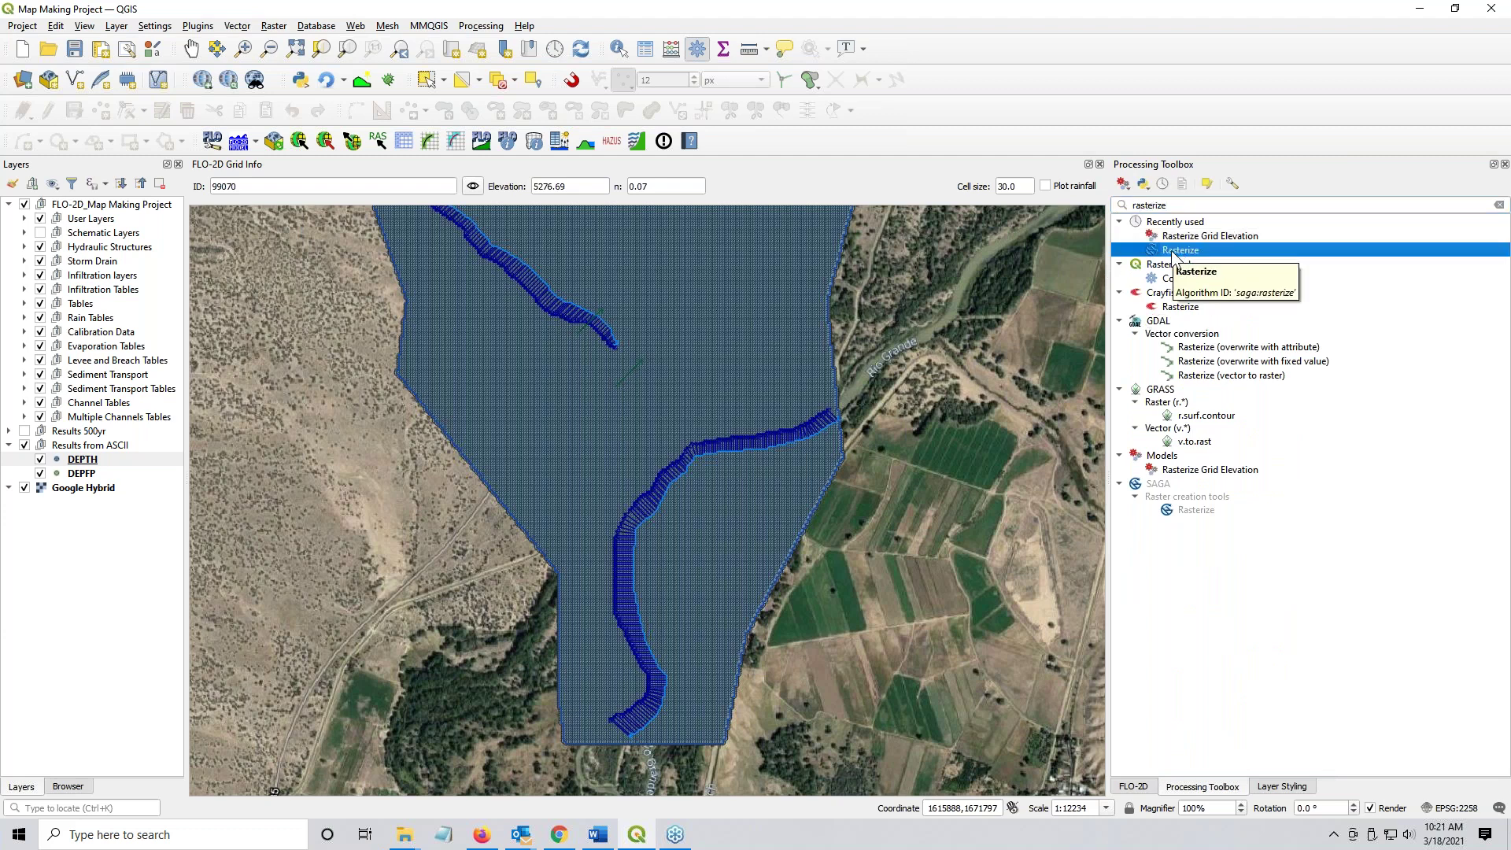
{"action": "double_click", "coordinate": [1174, 253]}
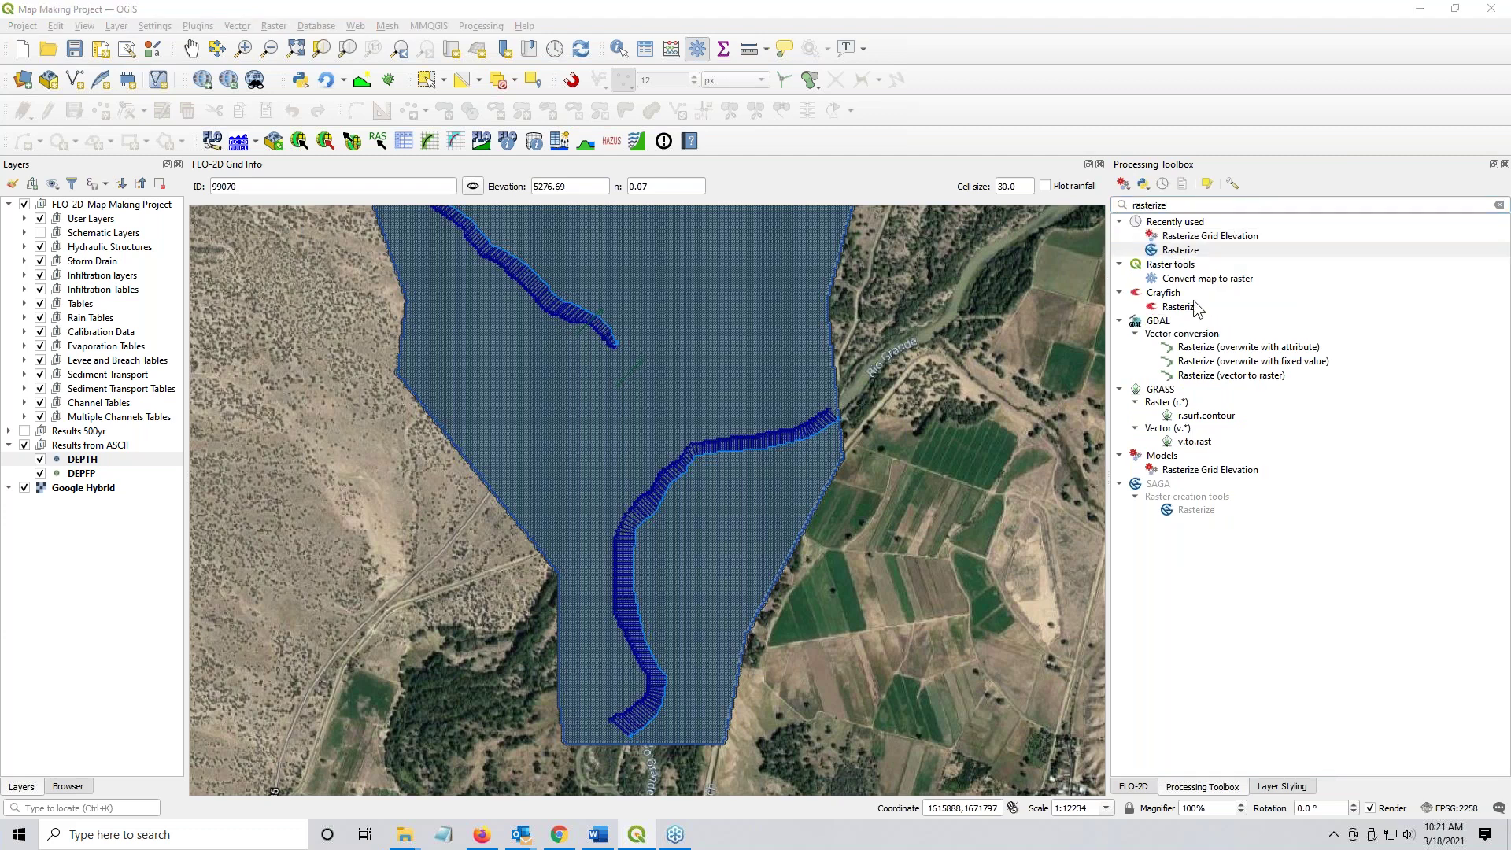
- Configure Rasterize with attribute field_4, multiple values [0] first, and line methods [0] thin and [0] node
{"action": "left_click_drag", "start_coordinate": [890, 215], "coordinate": [882, 151]}
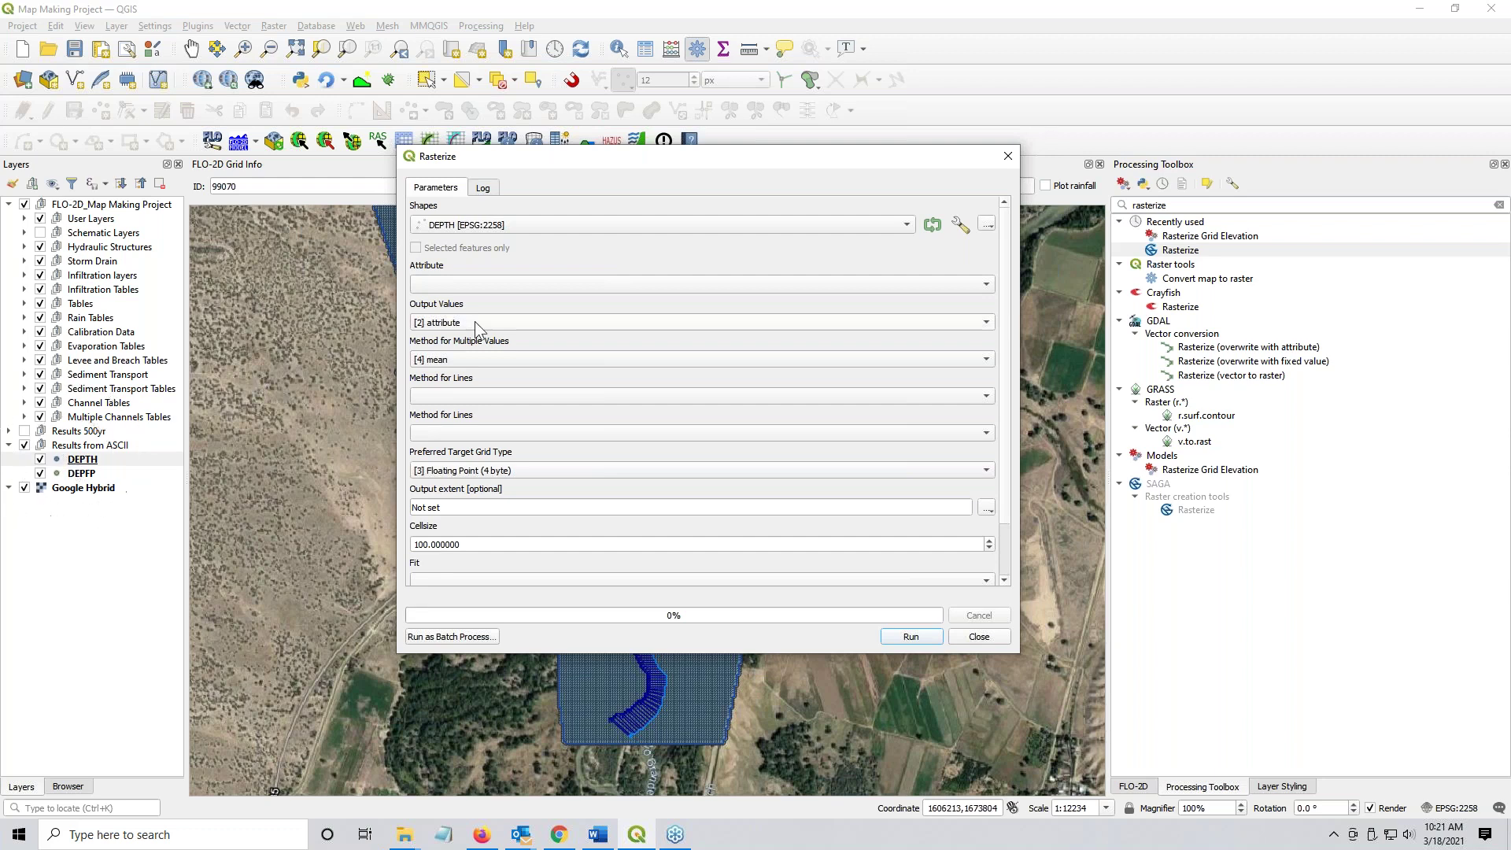
{"action": "left_click", "coordinate": [496, 227]}
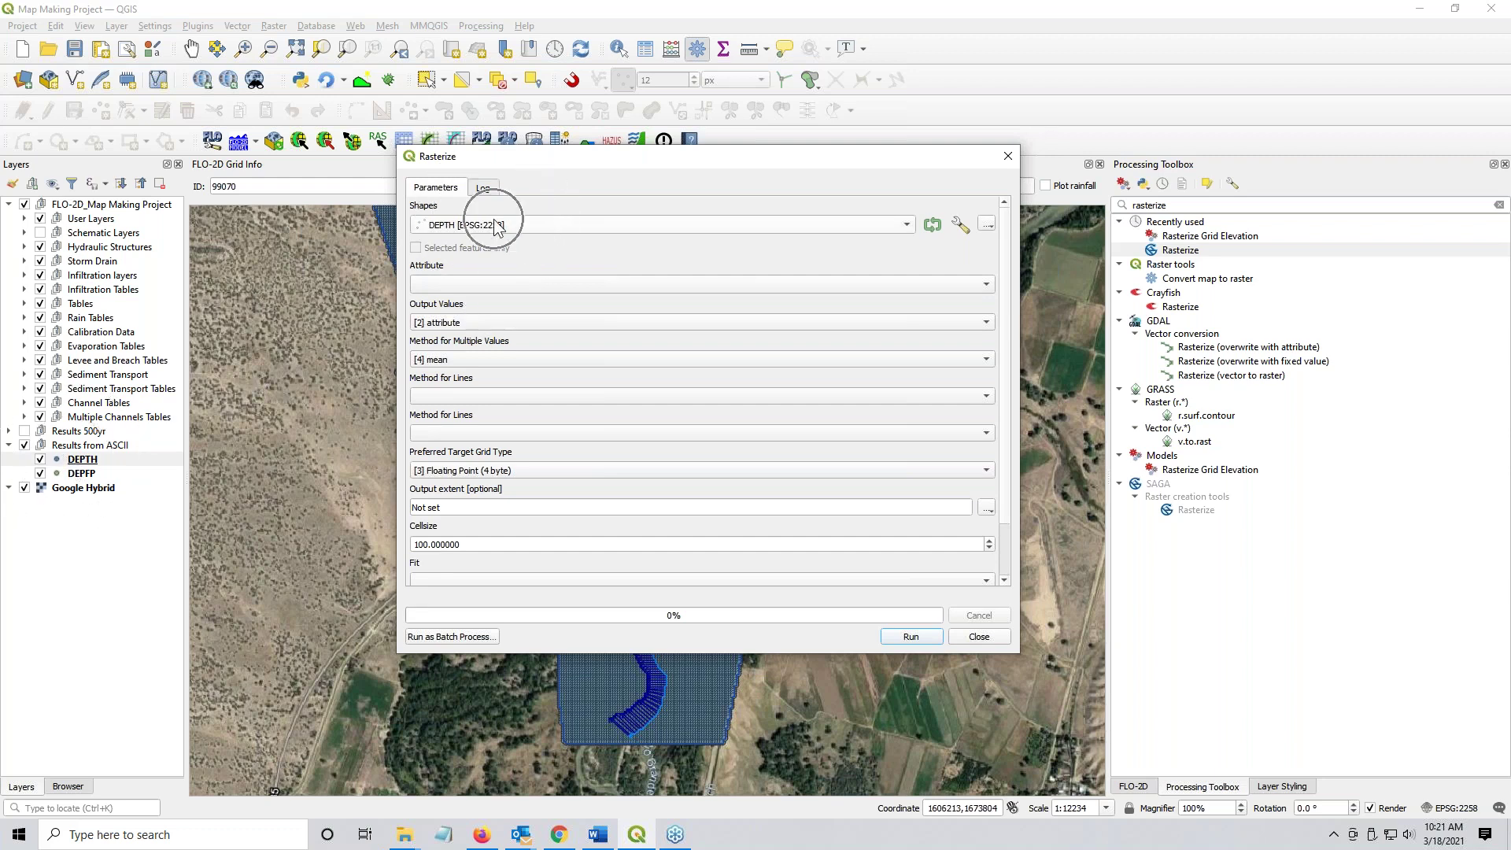
{"action": "left_click", "coordinate": [491, 285]}
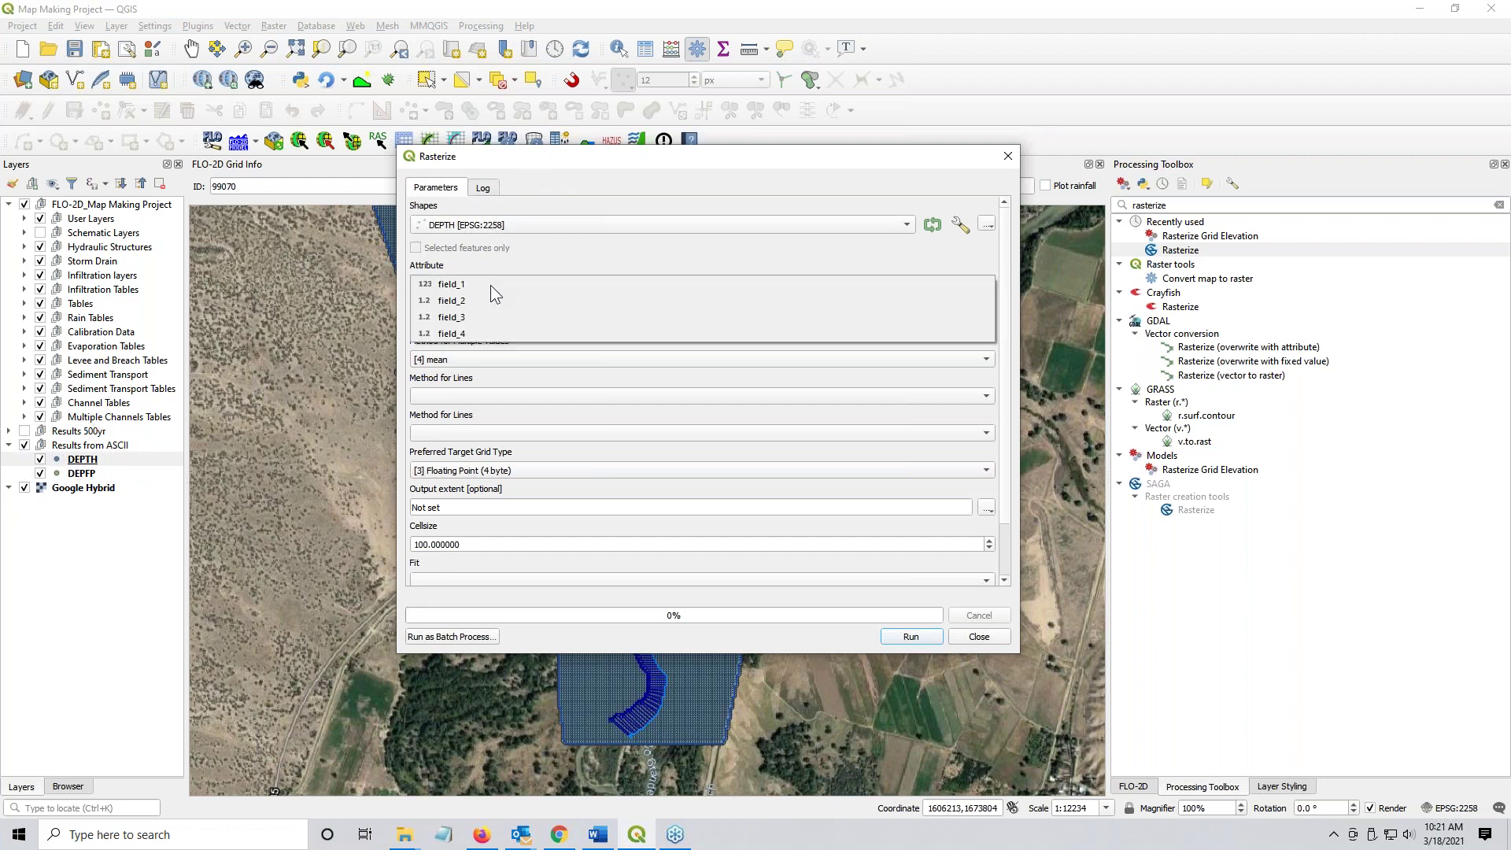
{"action": "left_click", "coordinate": [483, 334]}
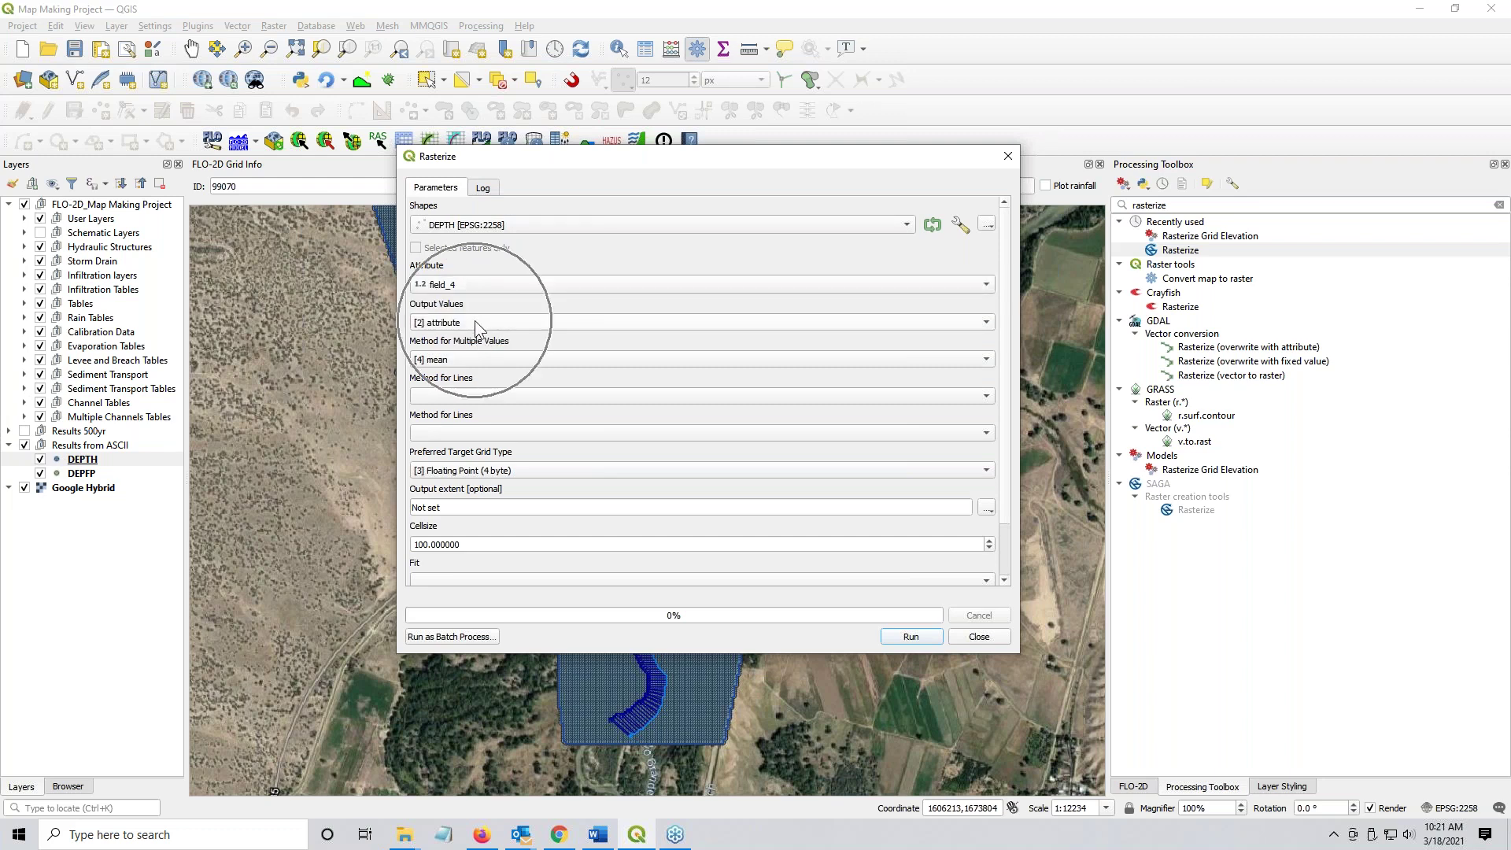
{"action": "left_click", "coordinate": [475, 356]}
{"action": "left_click", "coordinate": [482, 295]}
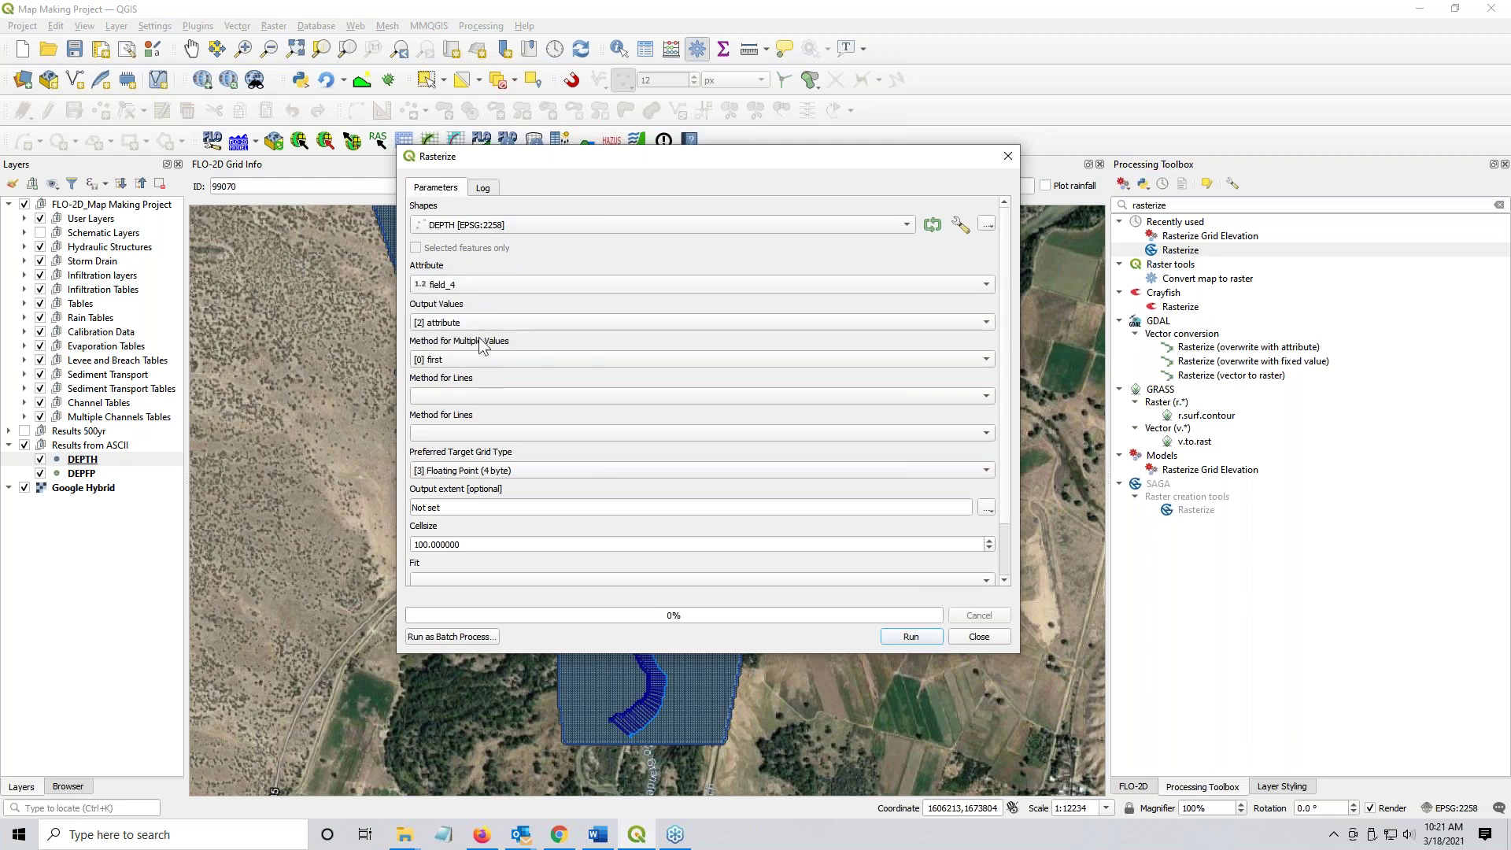
{"action": "left_click", "coordinate": [466, 388]}
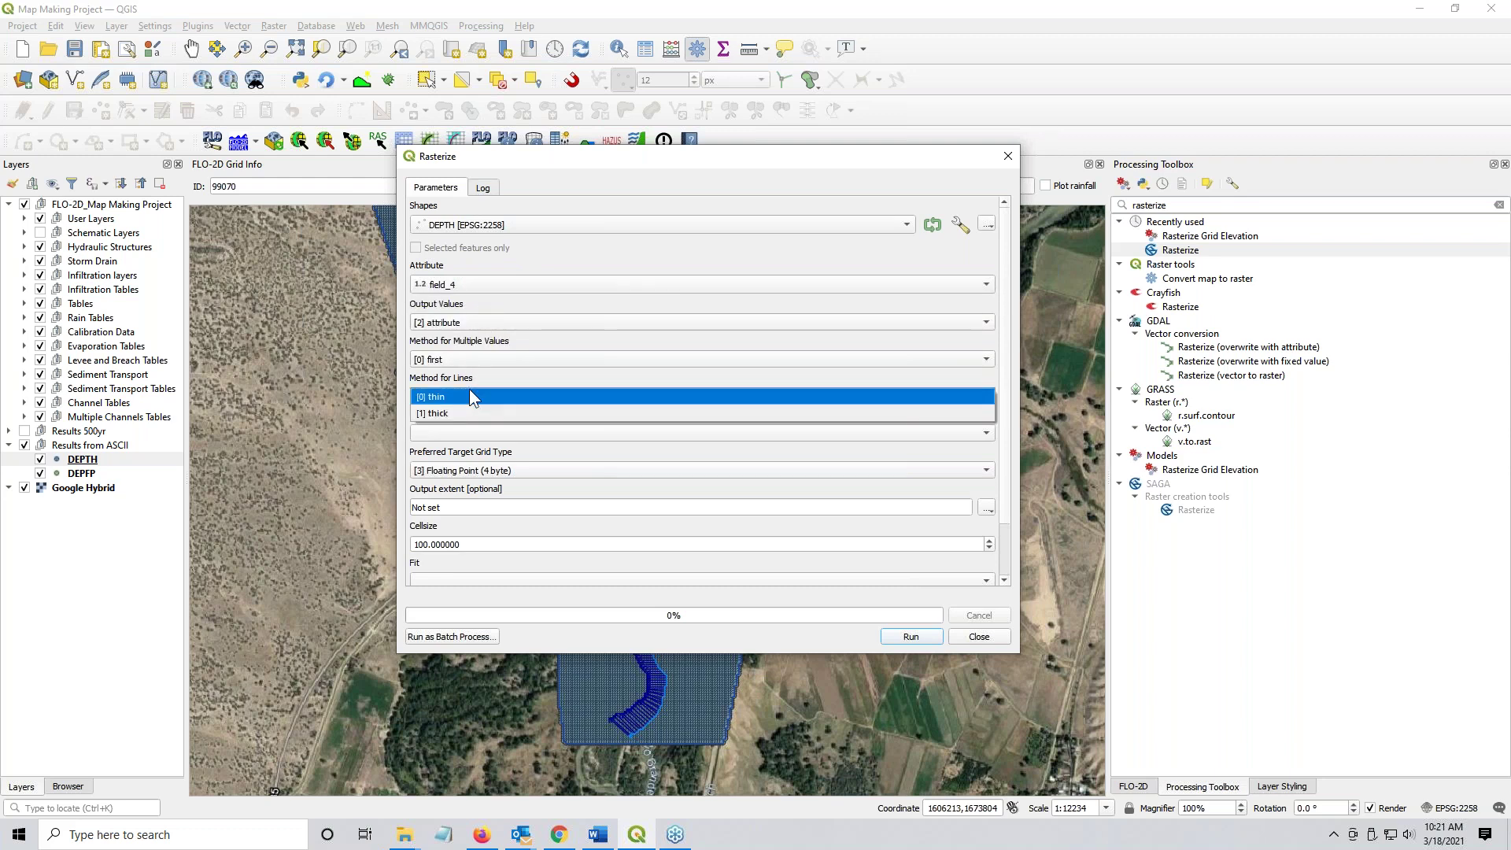
{"action": "left_click", "coordinate": [468, 400]}
{"action": "left_click", "coordinate": [471, 432]}
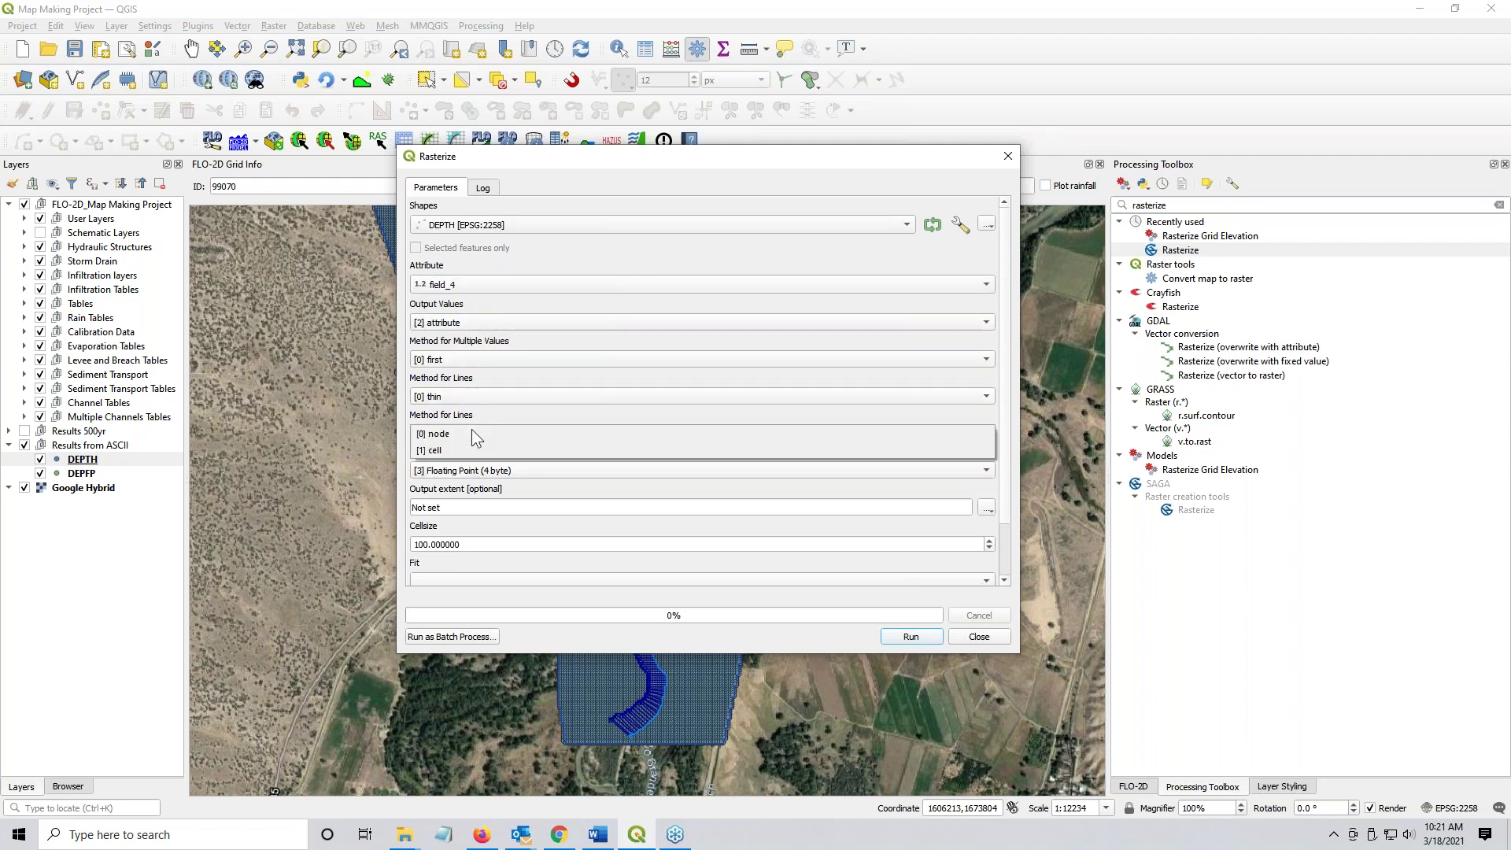
{"action": "left_click", "coordinate": [473, 434]}
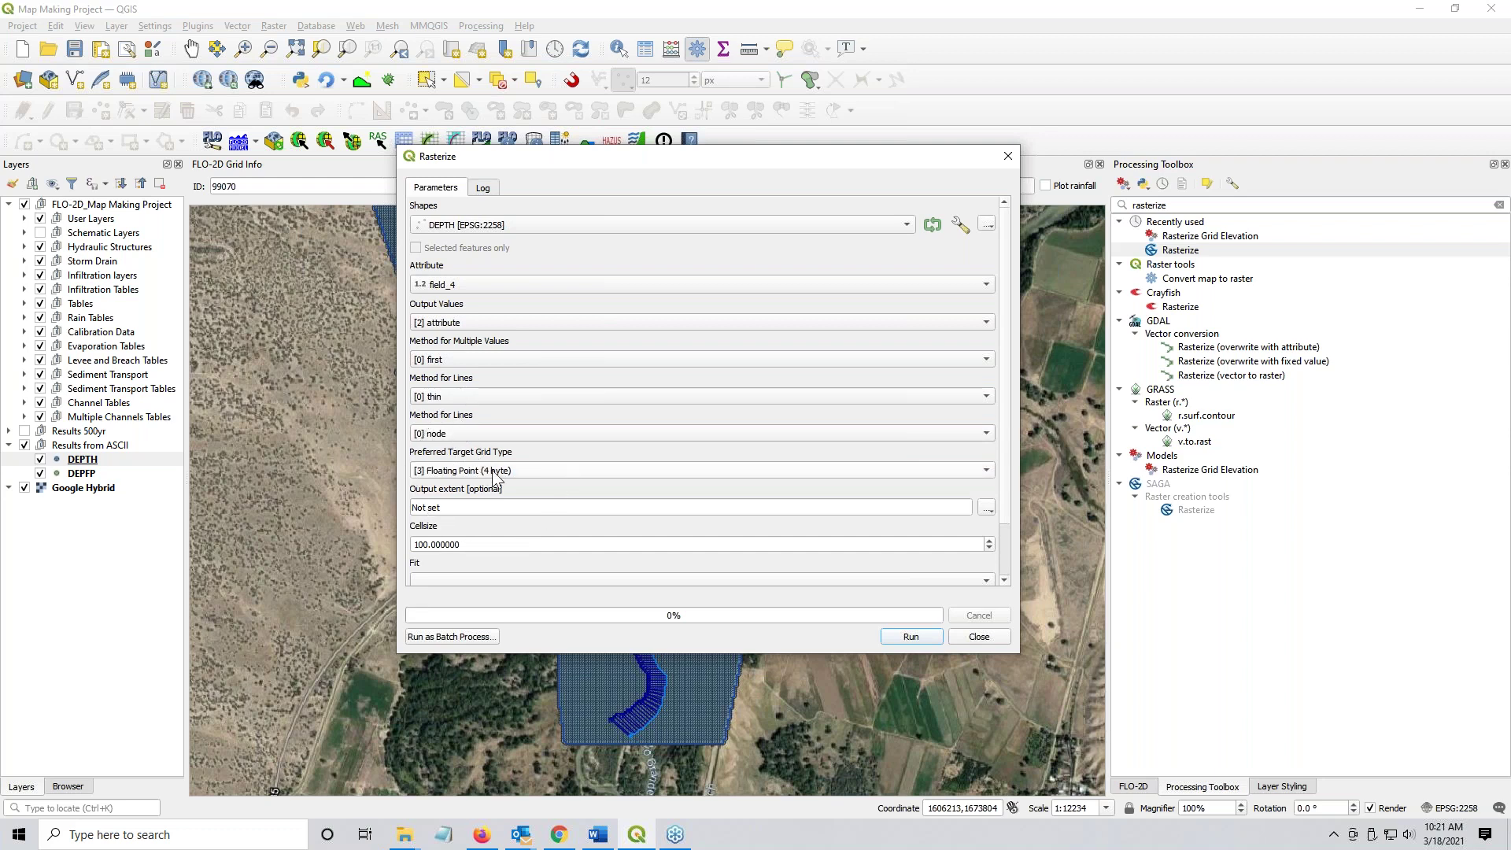
- Calculate the output extent from the Grid layer
{"action": "left_click", "coordinate": [476, 508]}
{"action": "triple_click", "coordinate": [476, 508]}
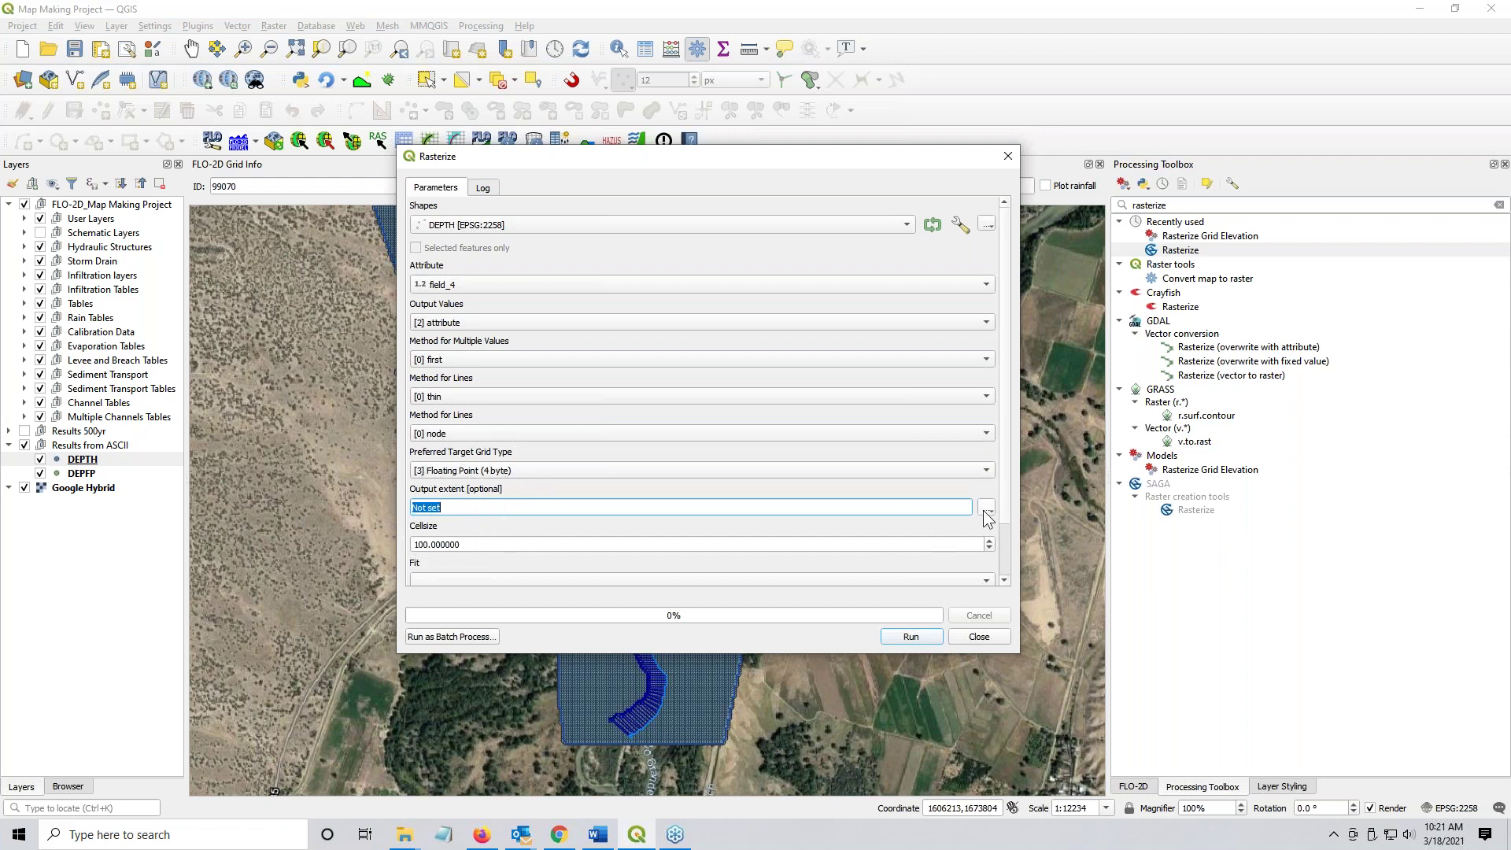
{"action": "left_click", "coordinate": [989, 515]}
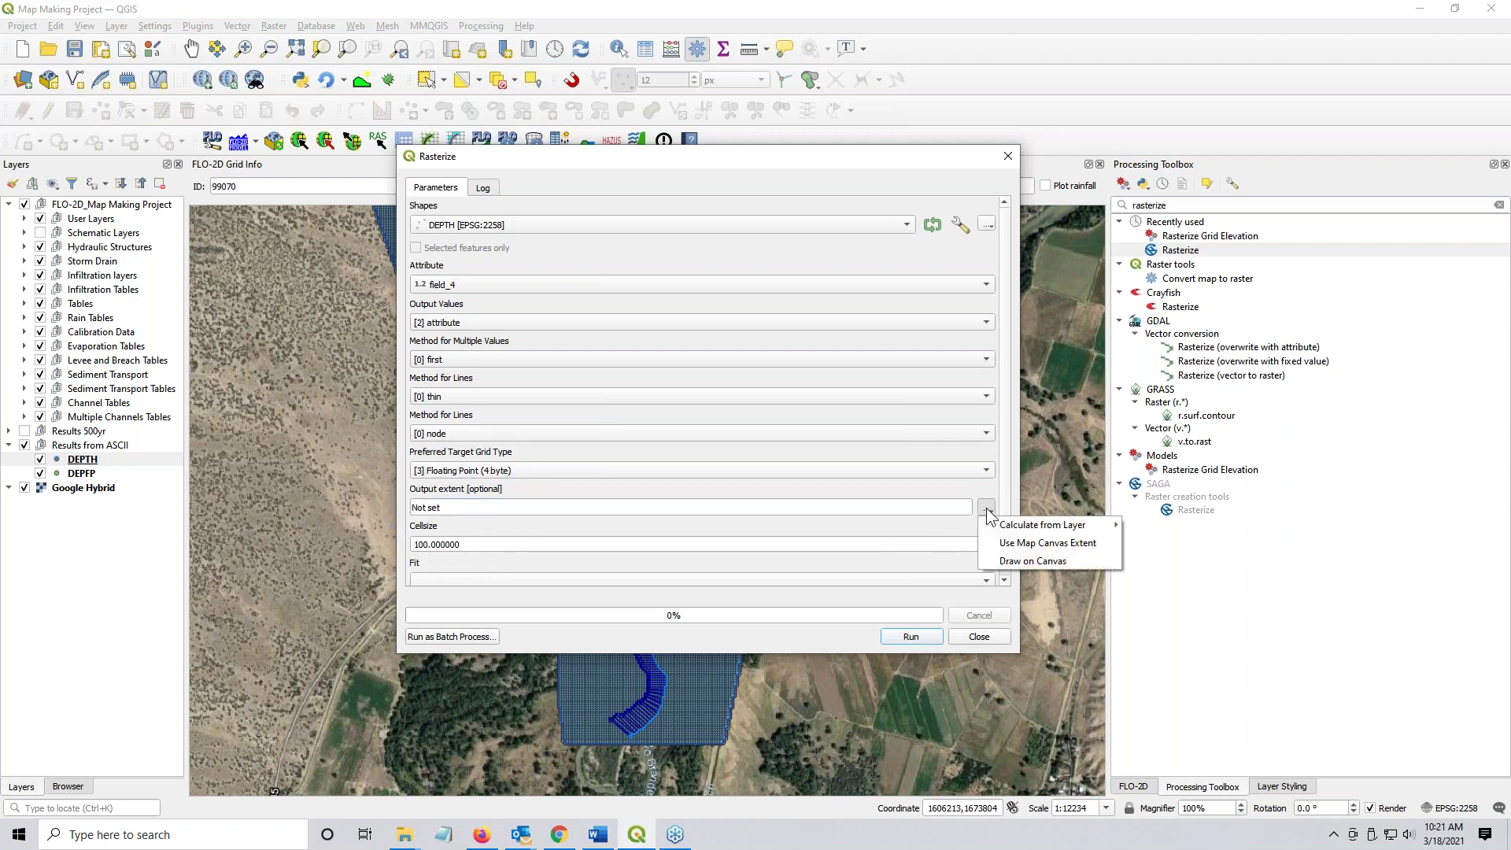
{"action": "mouse_move", "coordinate": [1024, 525]}
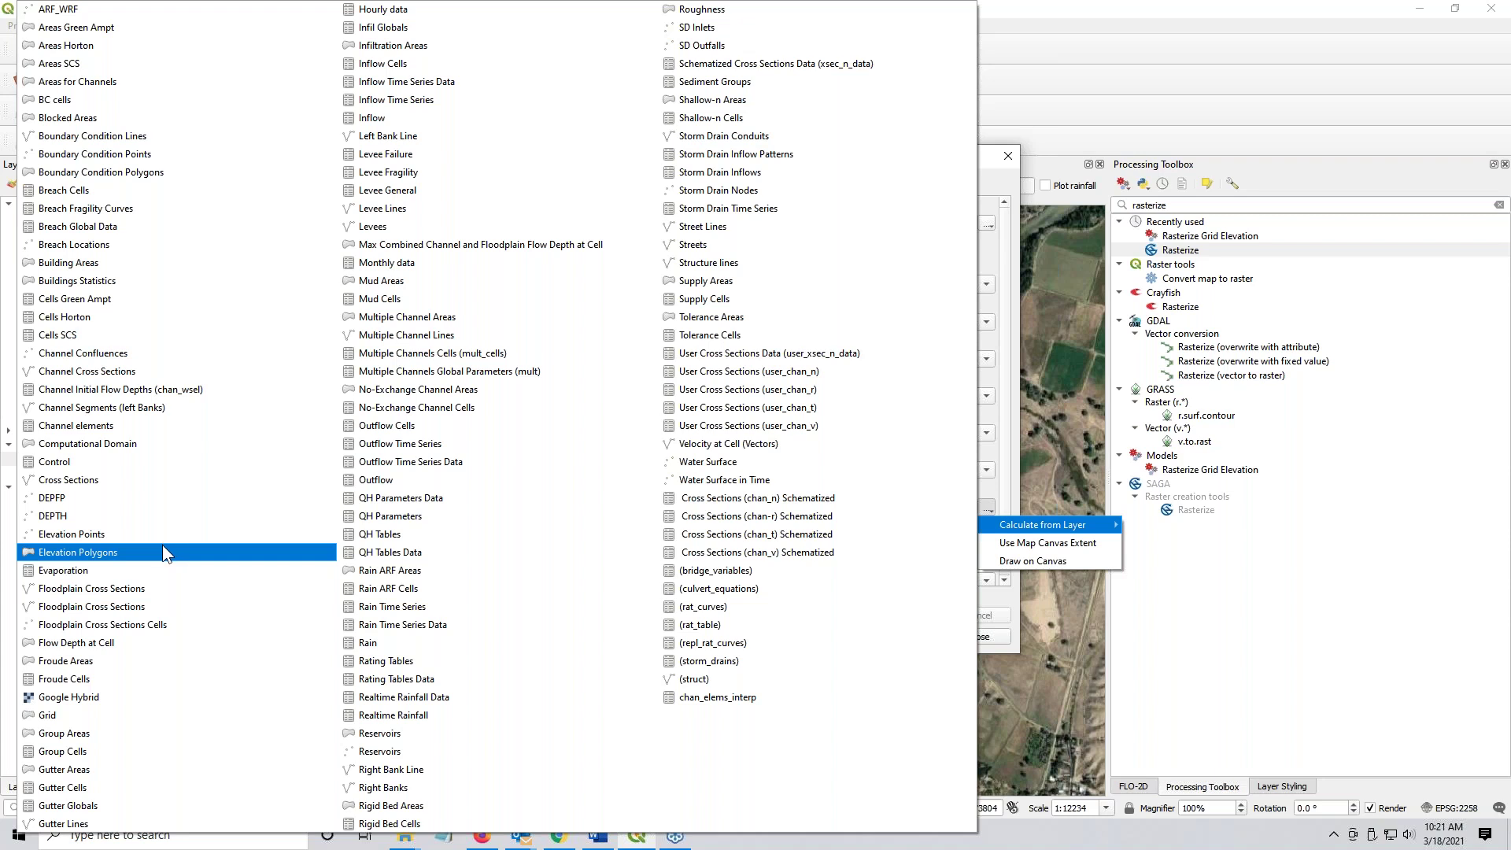
{"action": "left_click", "coordinate": [105, 713]}
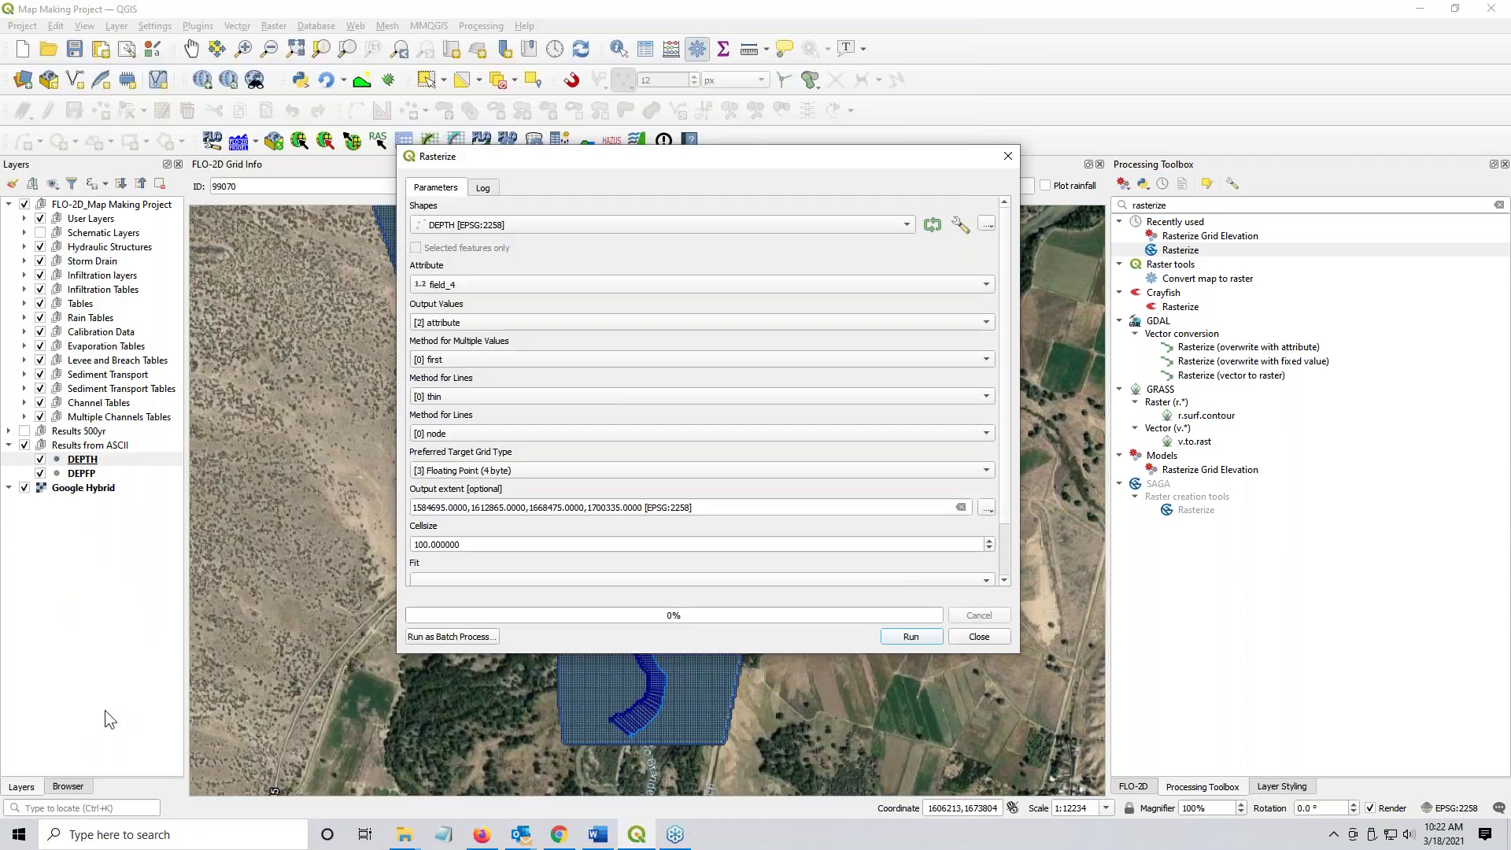
{"action": "left_click", "coordinate": [498, 510]}
- Use cell size 30, fit to [1] cells, and save Rasterized as a temporary file
{"action": "double_click", "coordinate": [469, 547]}
{"action": "type", "text": "30"}
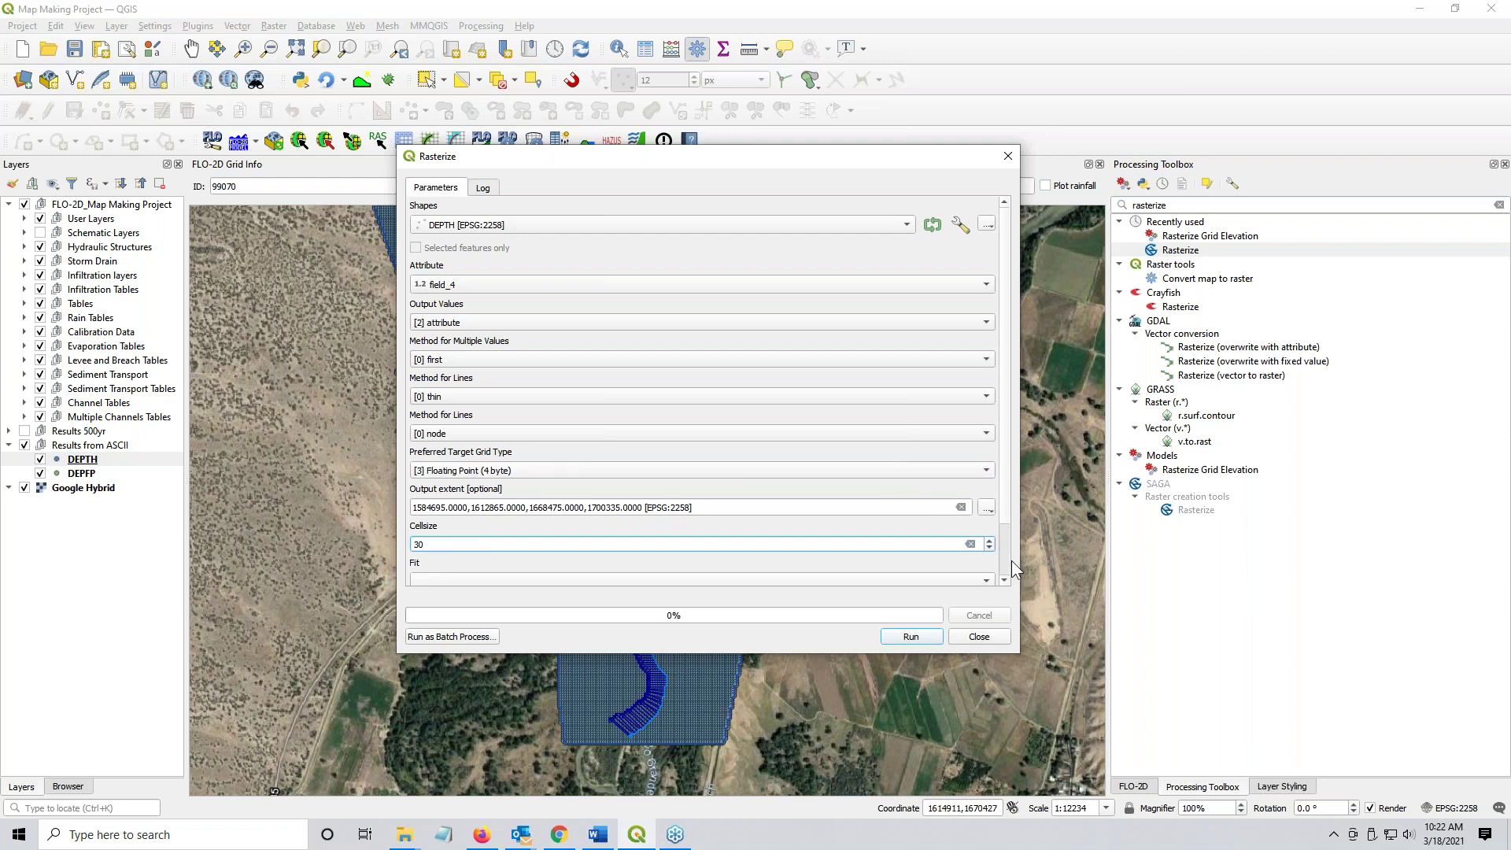
{"action": "scroll", "coordinate": [1003, 561], "scroll_direction": "down", "scroll_amount": 1}
{"action": "left_click", "coordinate": [474, 517]}
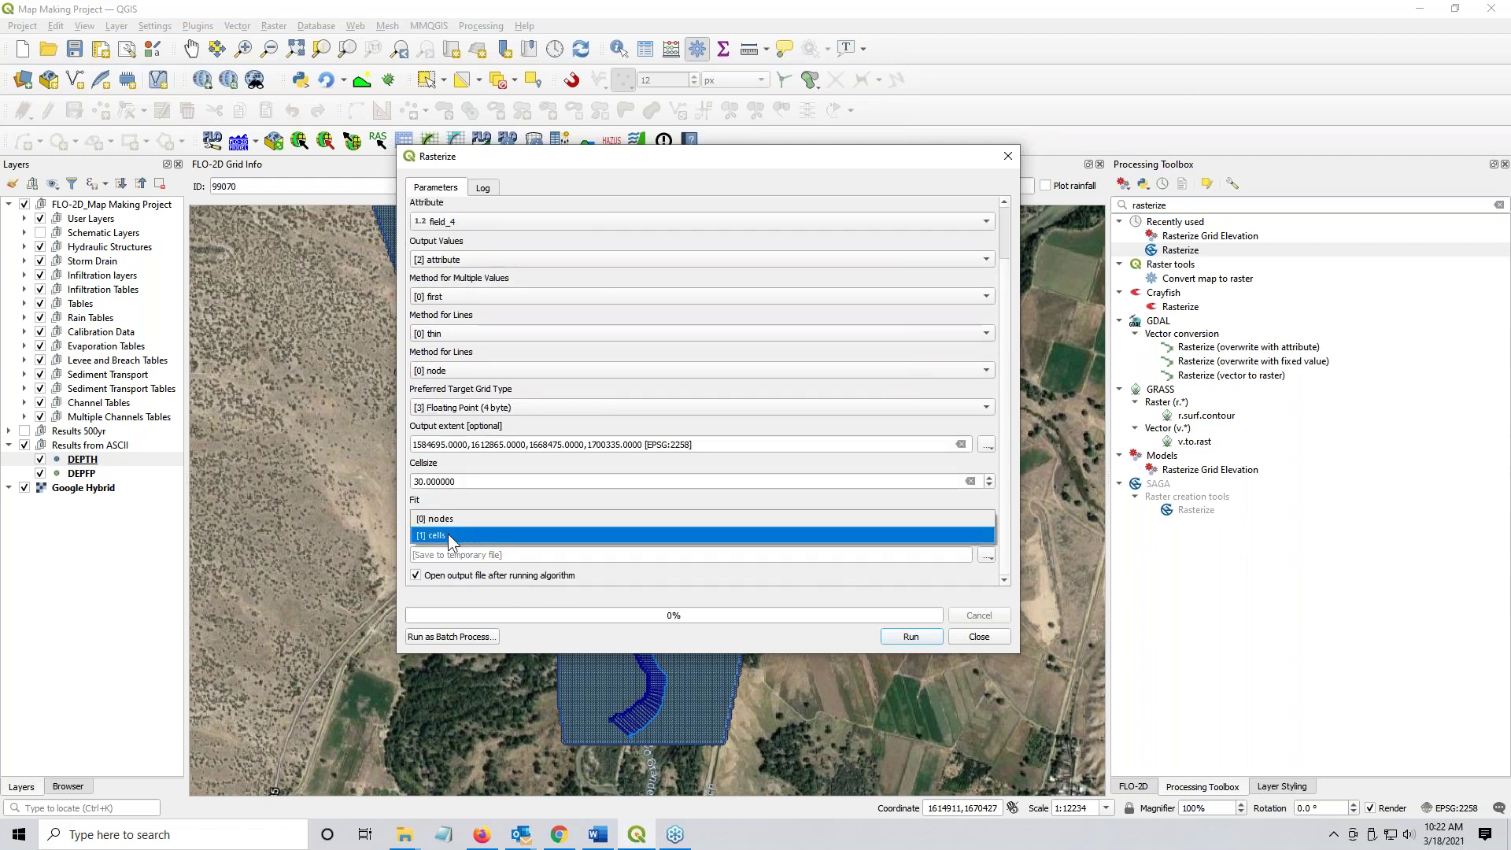
{"action": "left_click", "coordinate": [447, 535]}
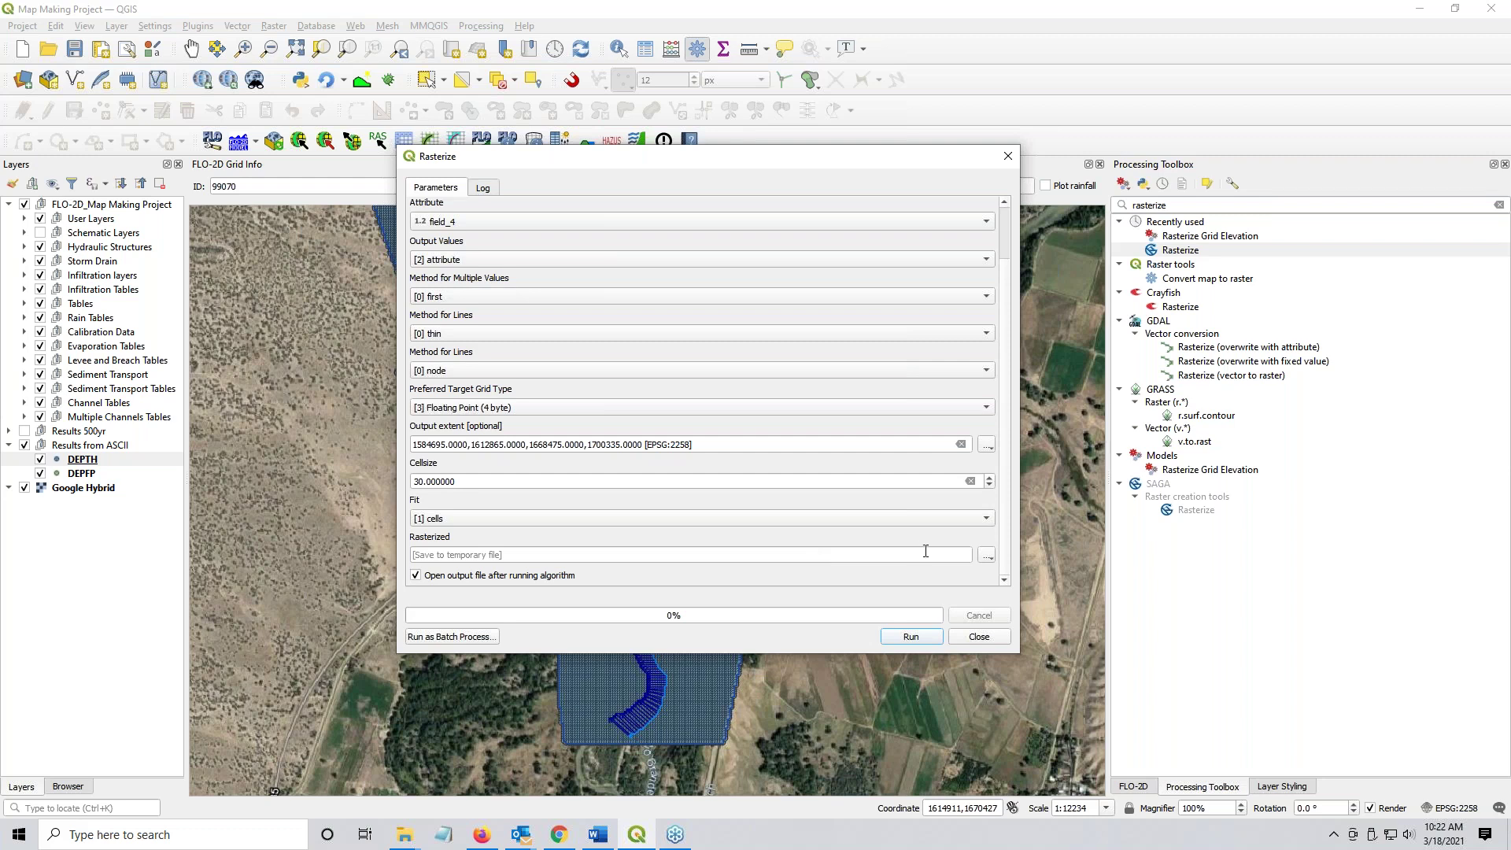
{"action": "left_click", "coordinate": [759, 554]}
{"action": "left_click", "coordinate": [986, 557]}
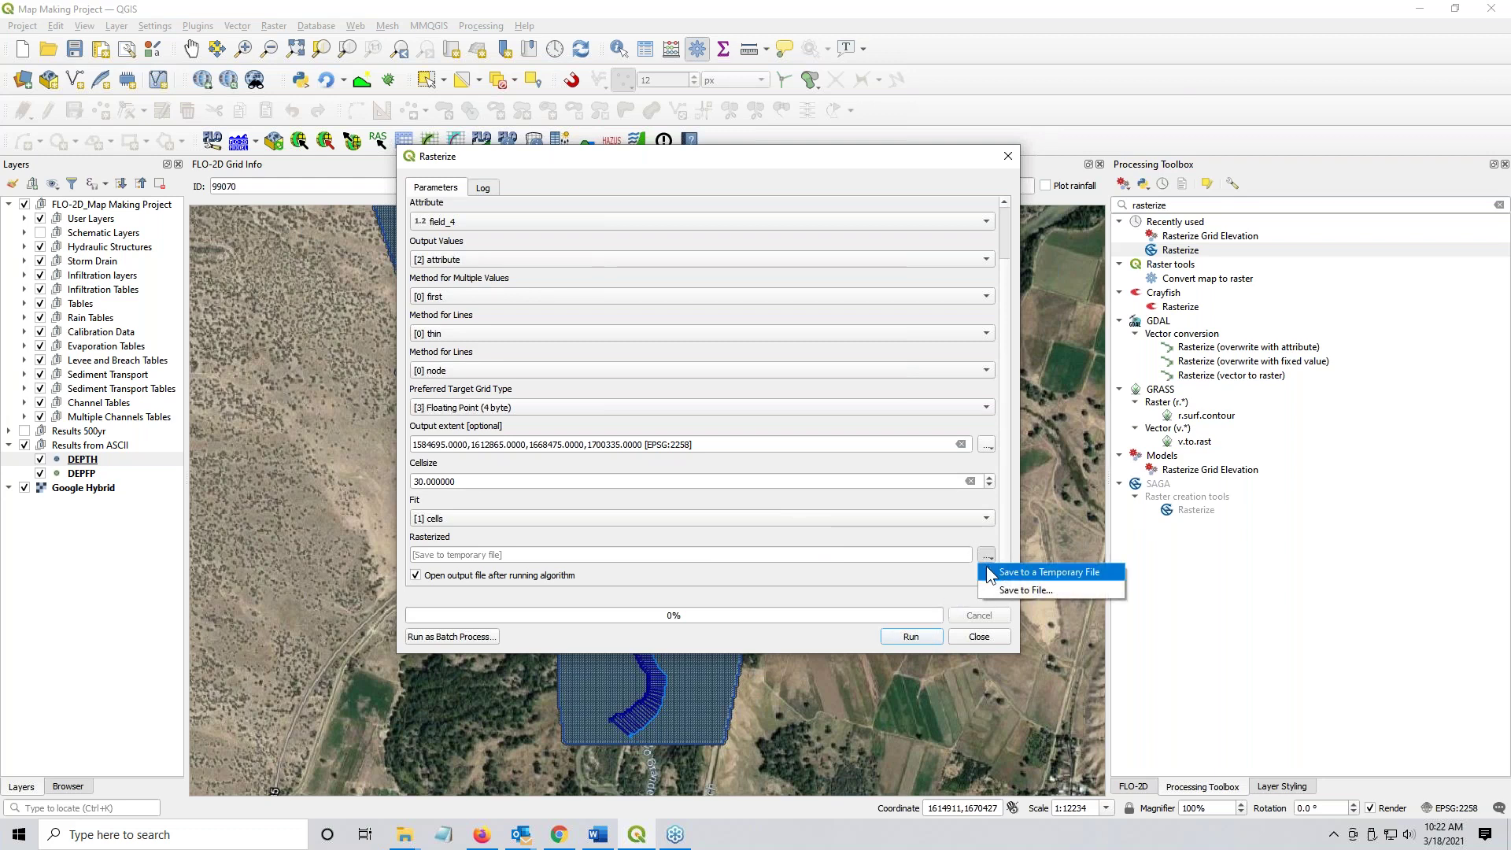
{"action": "left_click", "coordinate": [926, 568]}
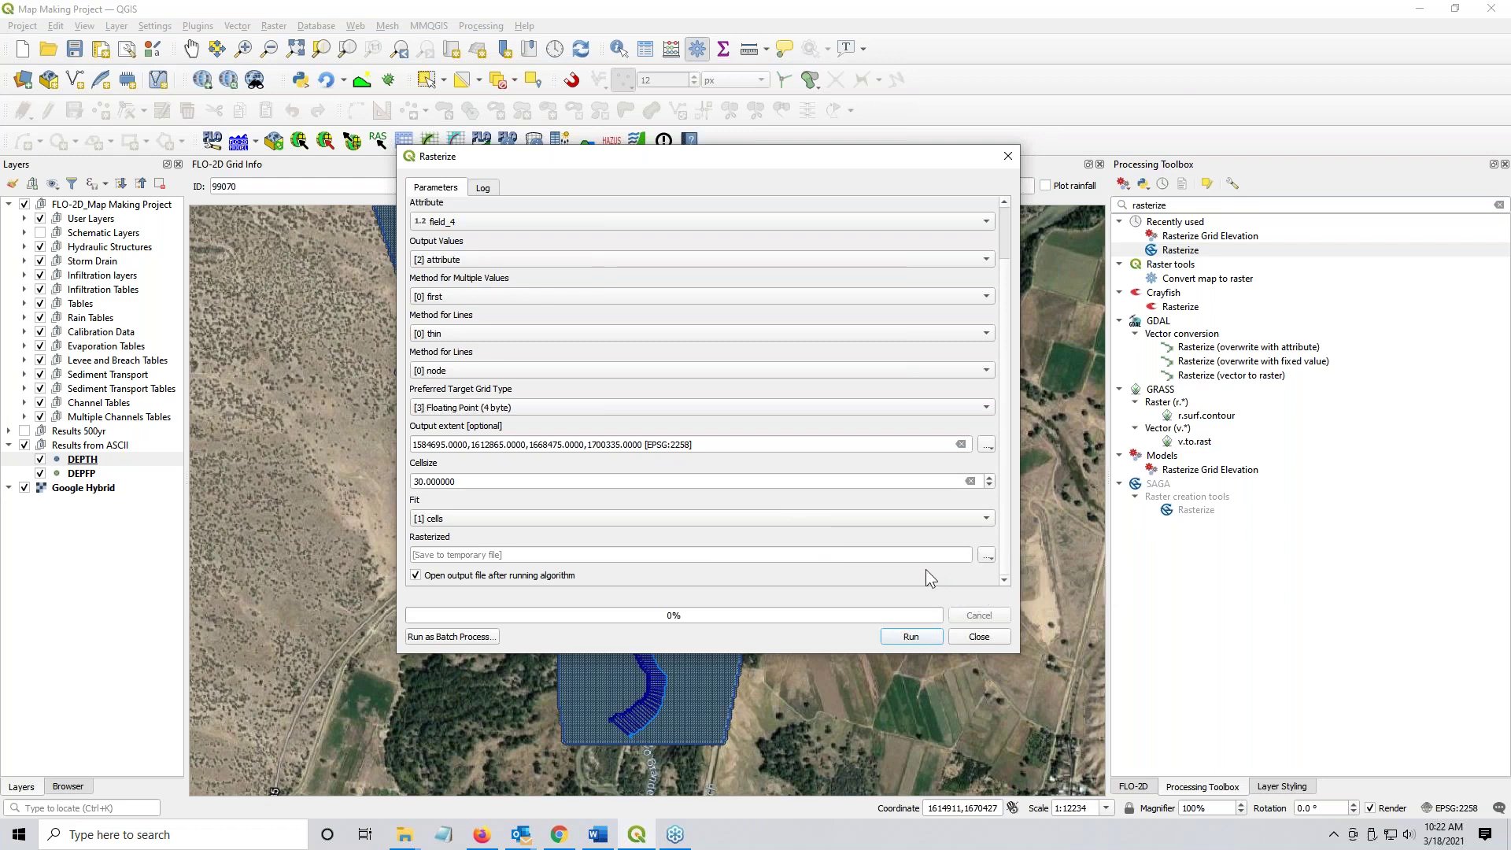
- Generate the Rasterized depth grid with values 0–23.3852 and dismiss the Rasterize dialog
{"action": "left_click", "coordinate": [913, 638]}
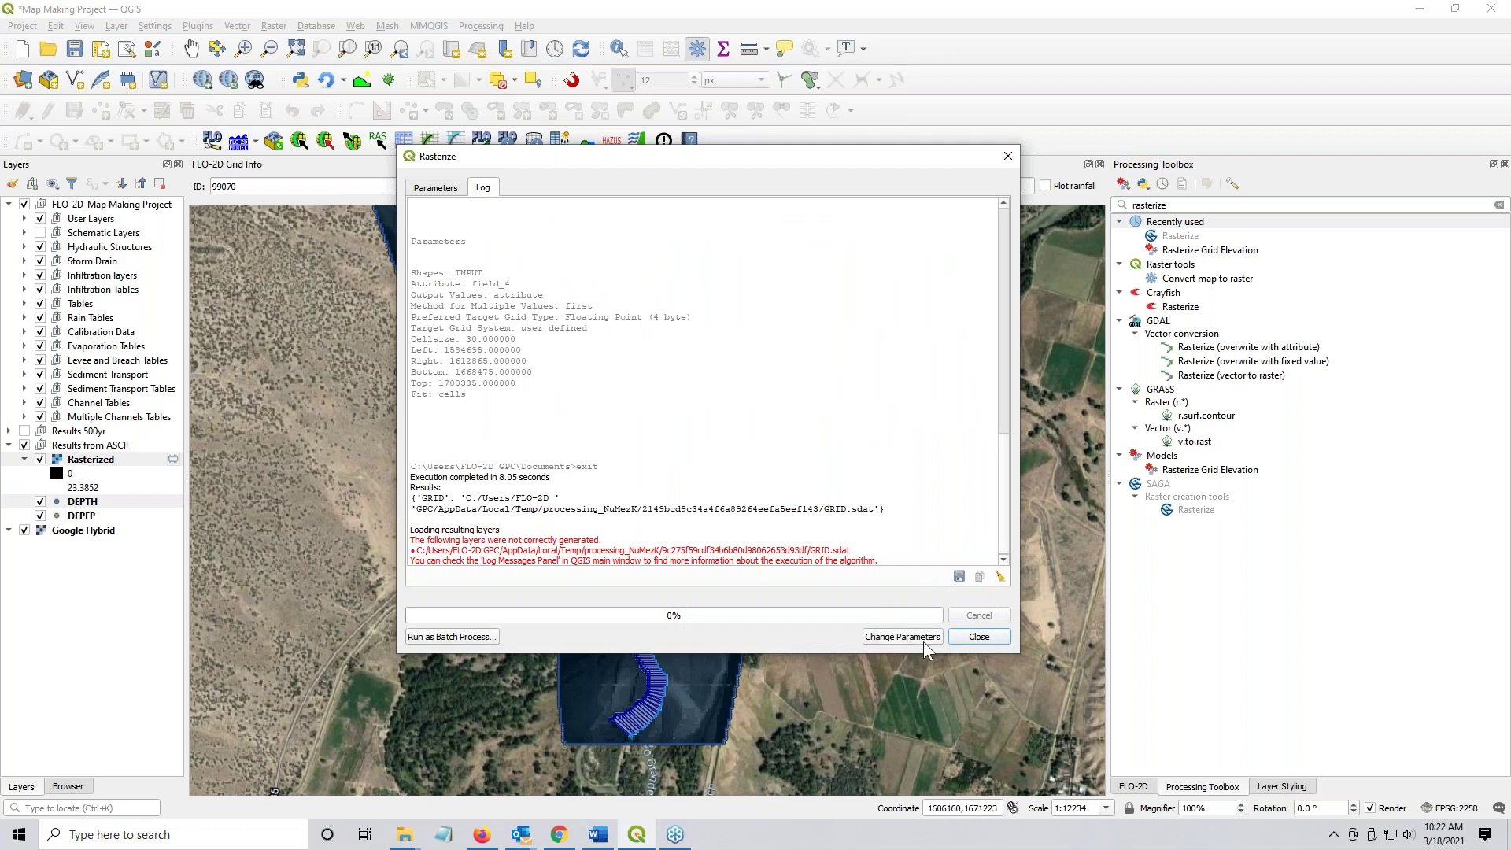
{"action": "left_click", "coordinate": [978, 638]}
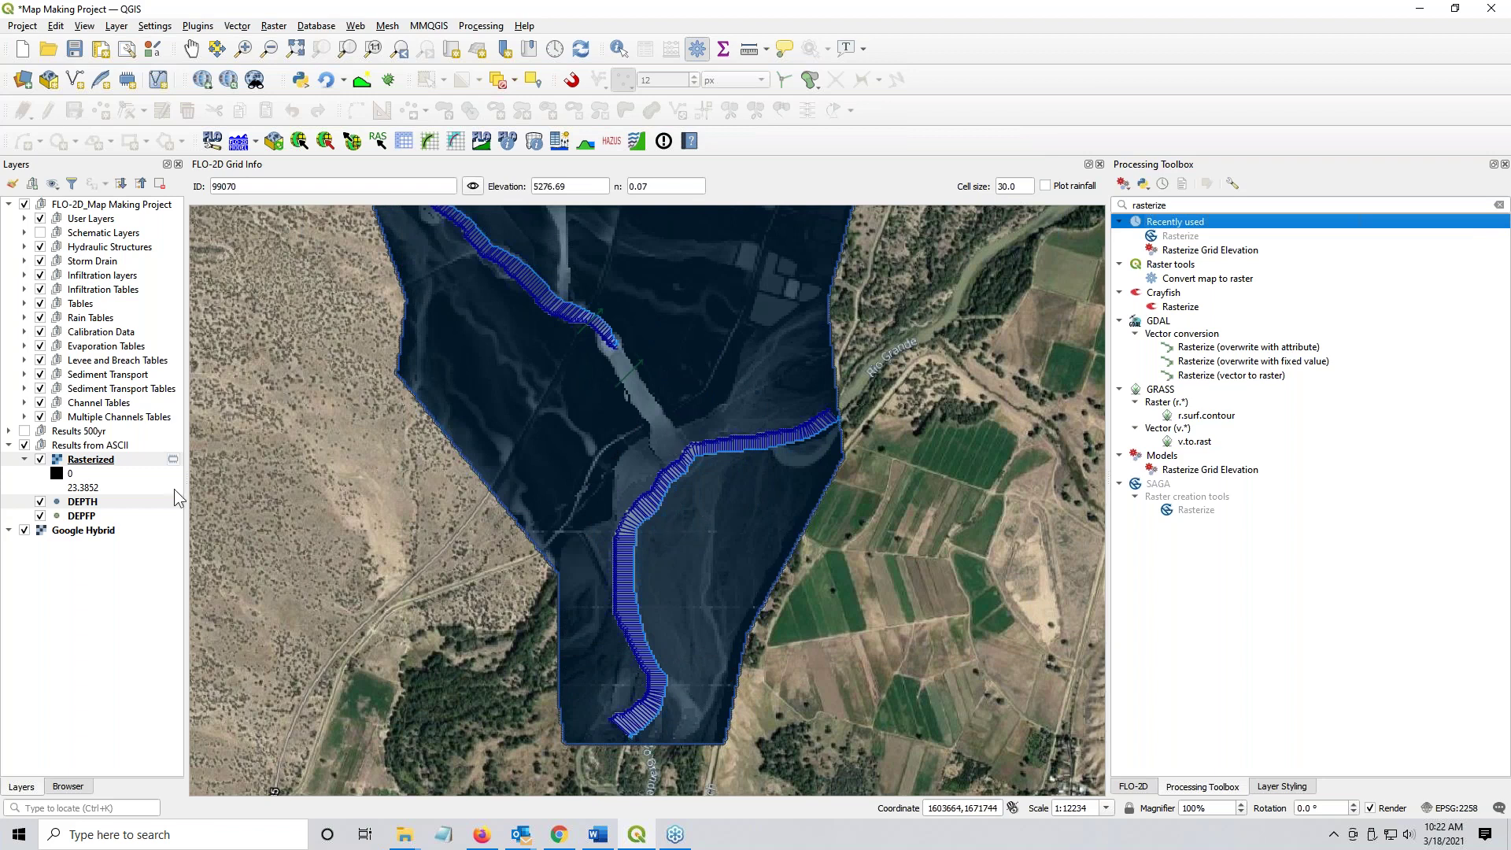
- Render the Rasterized layer as classified singleband pseudocolor, clipping out-of-range values
{"action": "double_click", "coordinate": [97, 460]}
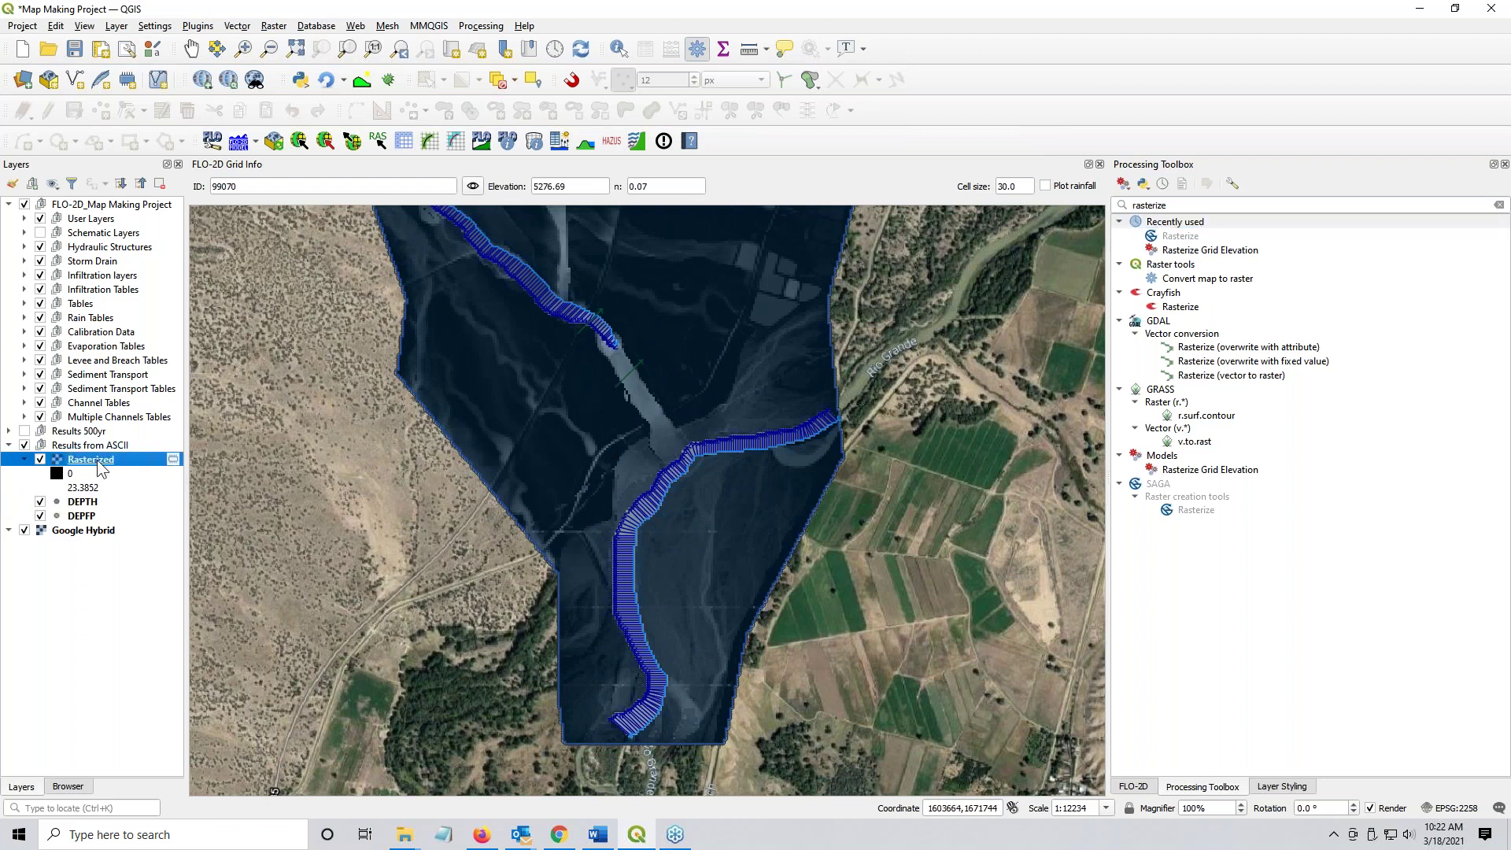
{"action": "double_click", "coordinate": [641, 242]}
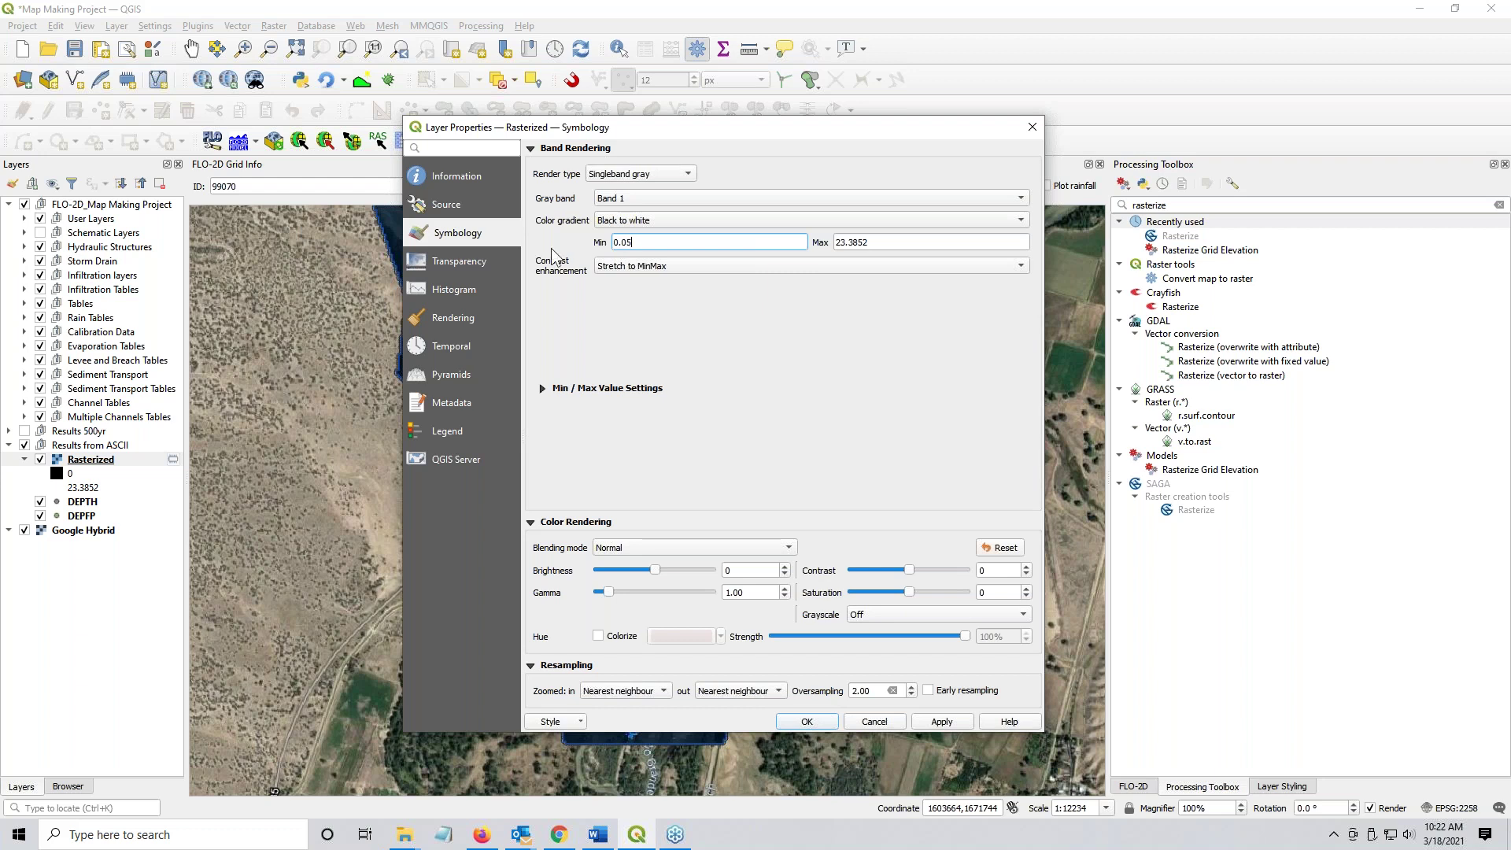
{"action": "left_click", "coordinate": [634, 174]}
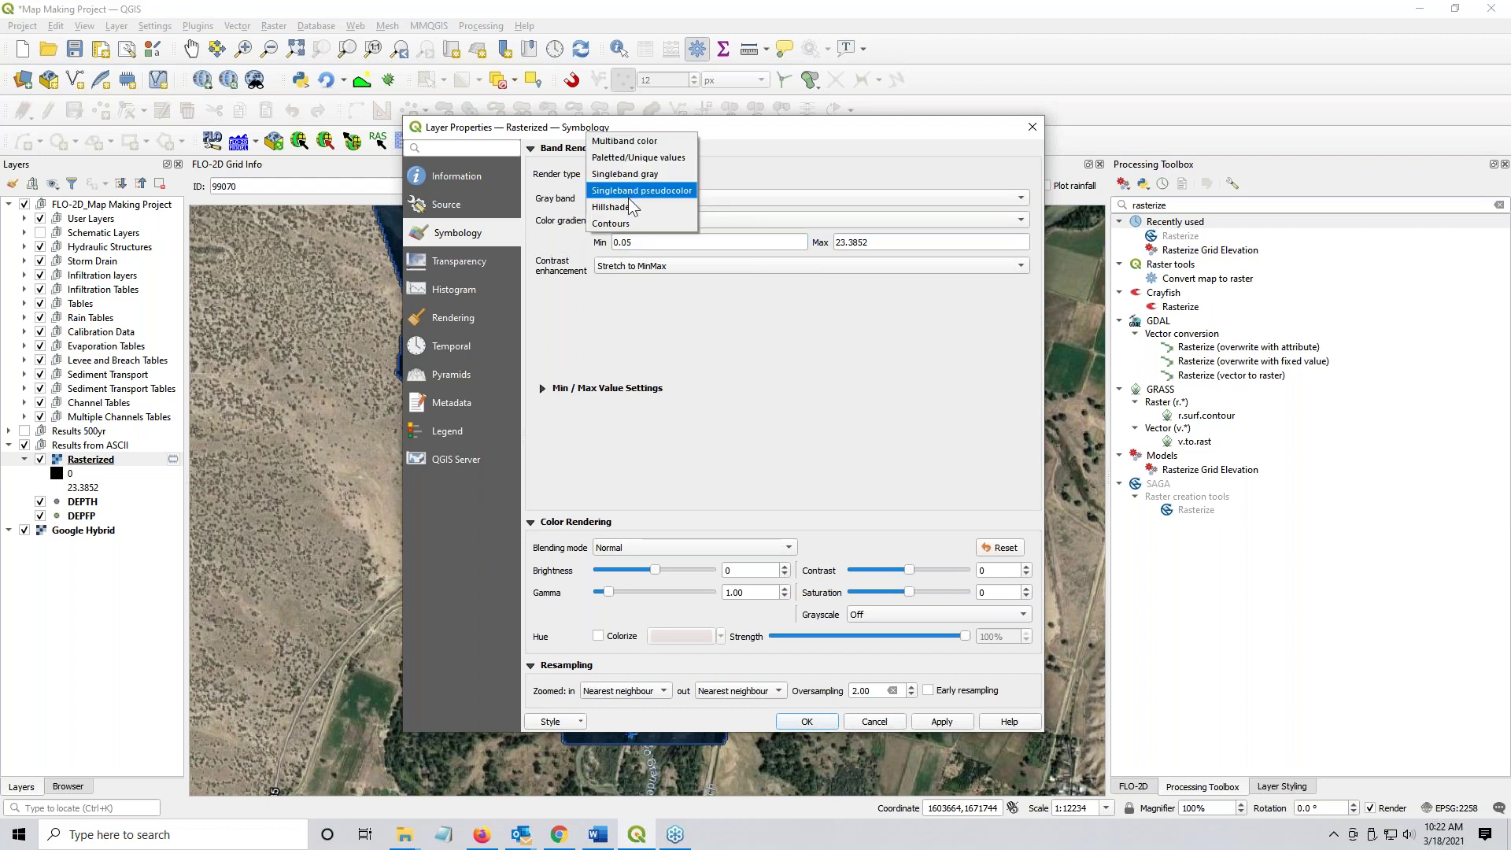
{"action": "left_click", "coordinate": [631, 190]}
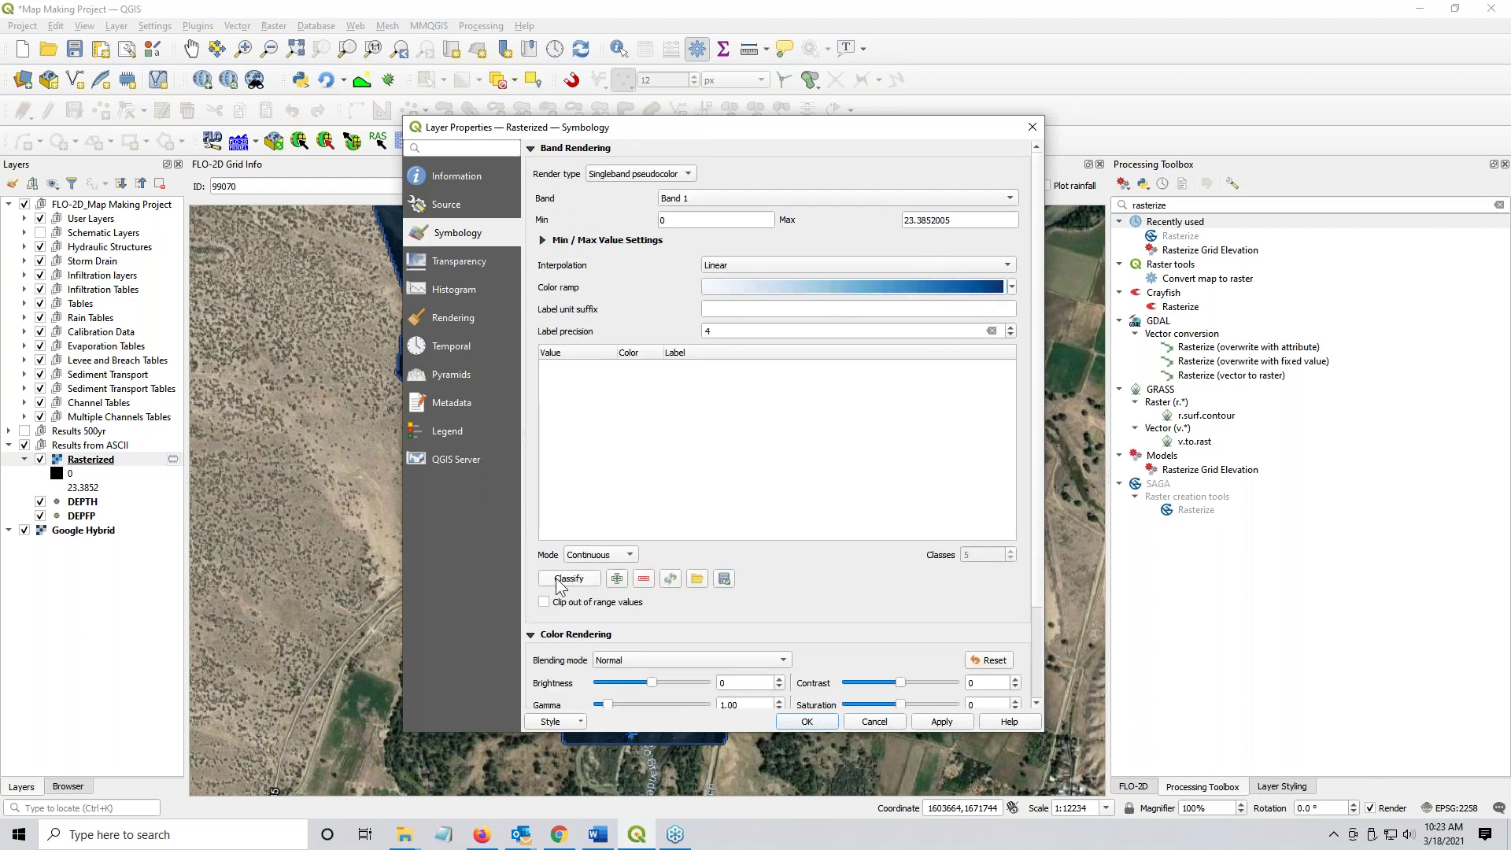
{"action": "left_click", "coordinate": [558, 583]}
{"action": "left_click", "coordinate": [943, 722]}
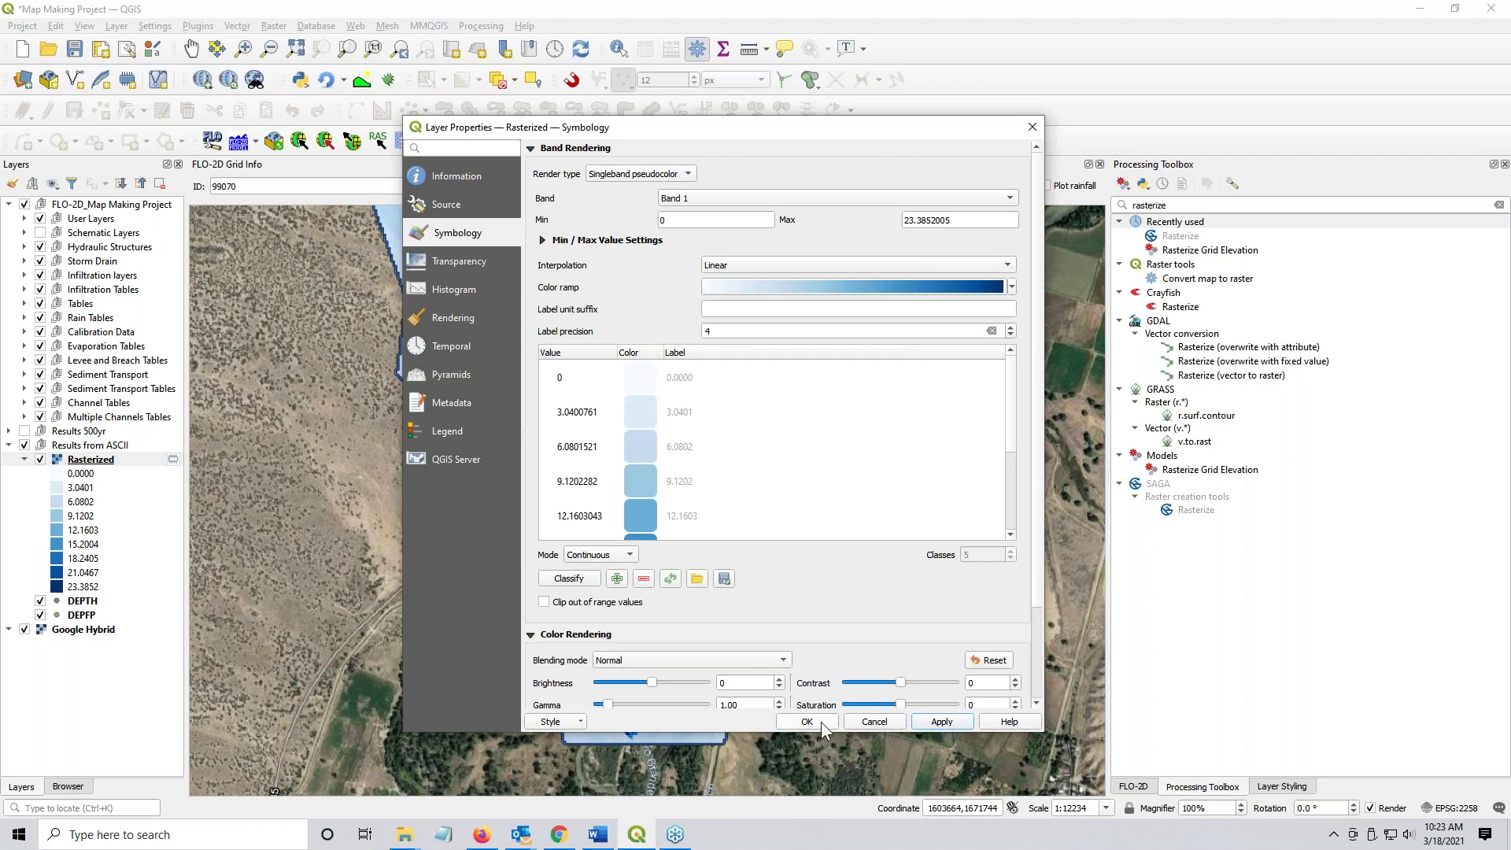
{"action": "left_click", "coordinate": [821, 722]}
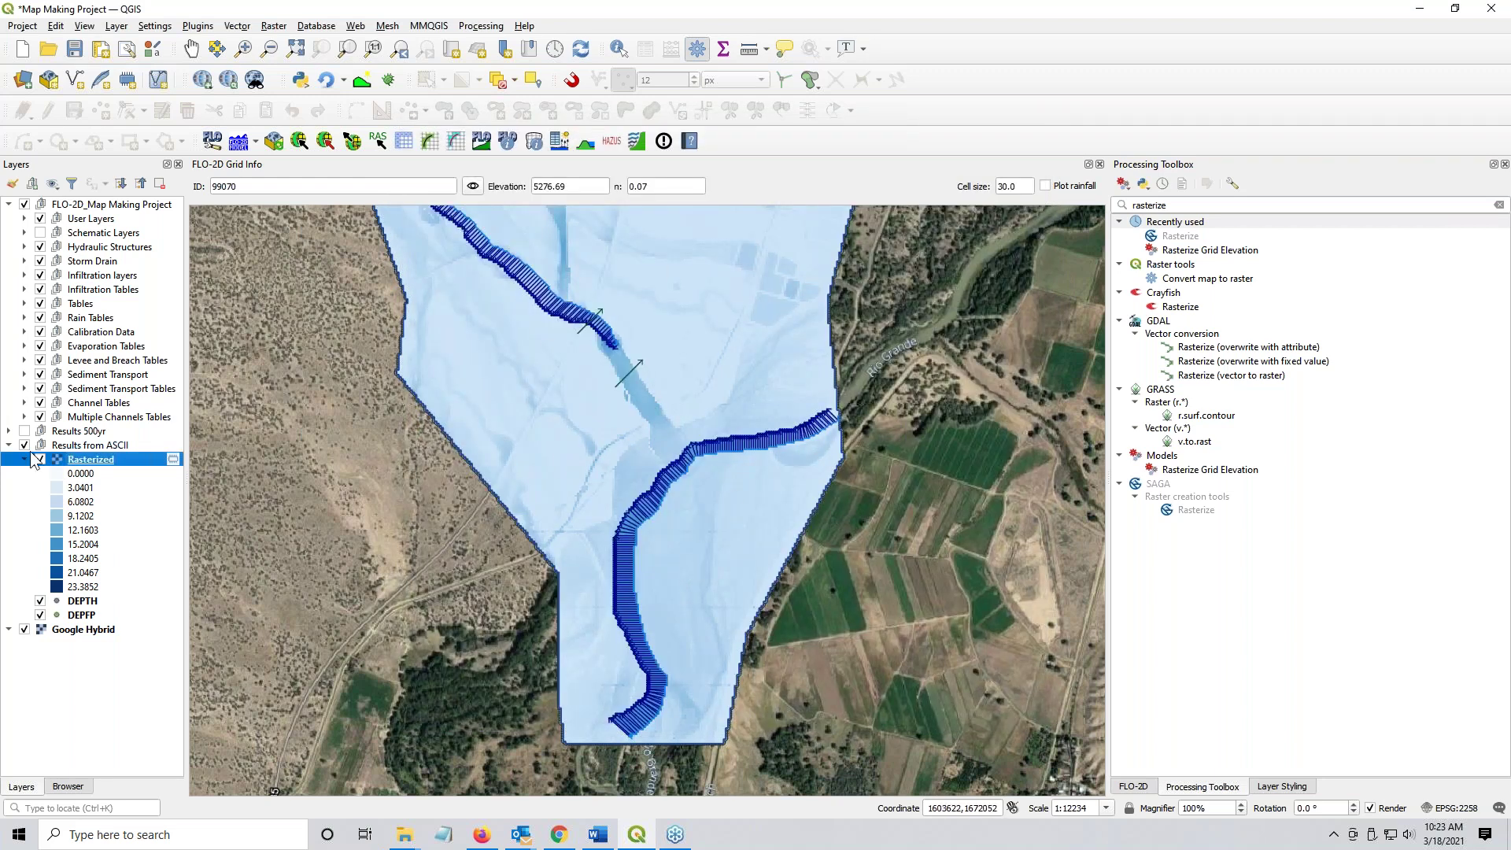
{"action": "double_click", "coordinate": [73, 463]}
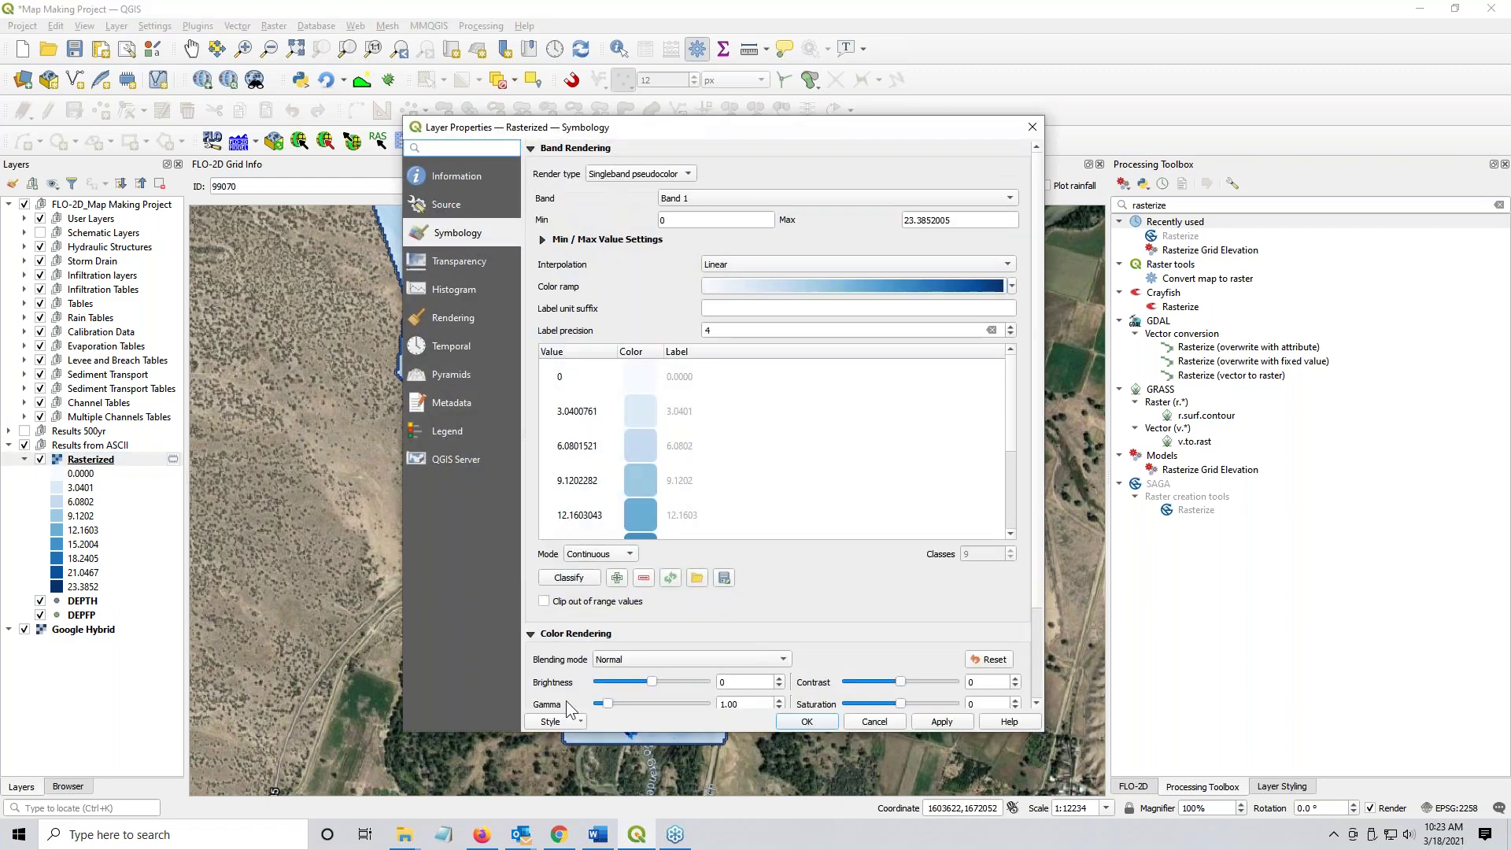
{"action": "left_click", "coordinate": [553, 605]}
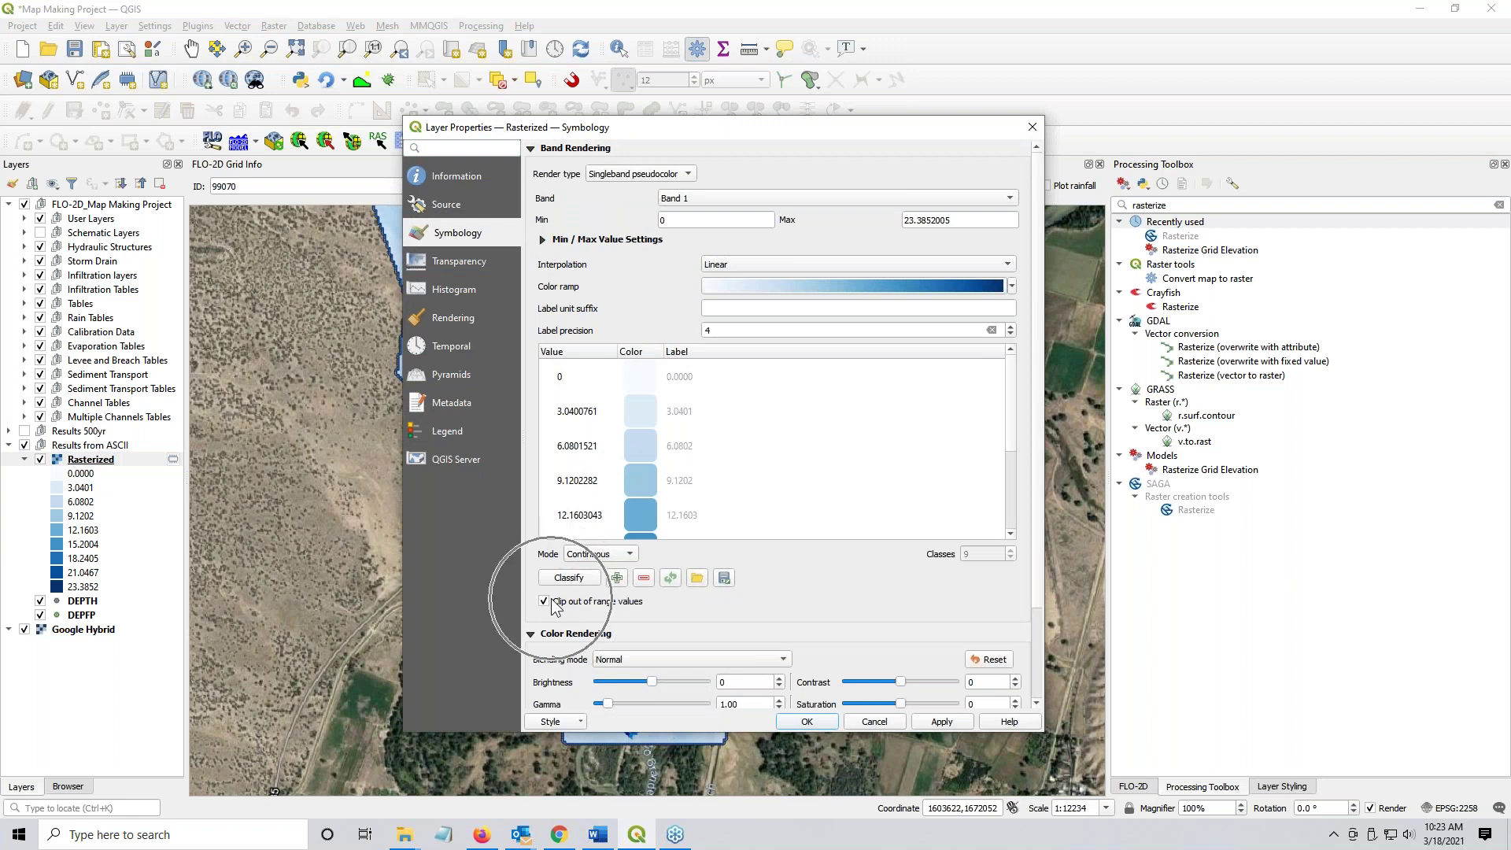
{"action": "left_click", "coordinate": [832, 724]}
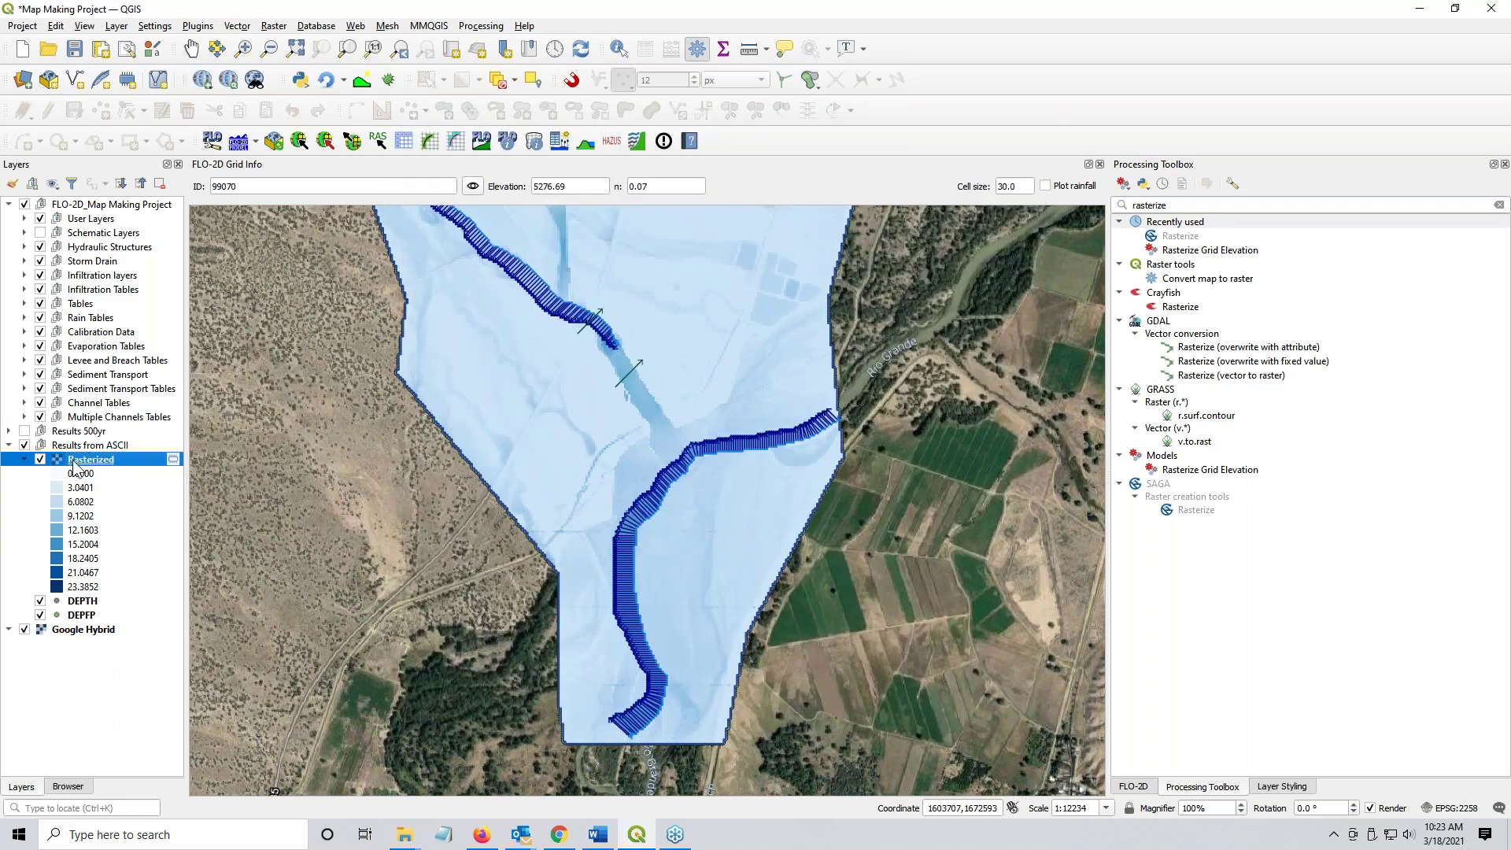
- Set the ramp minimum to 0.05 and reclassify the colors to 0.05–23.3852
{"action": "double_click", "coordinate": [86, 461]}
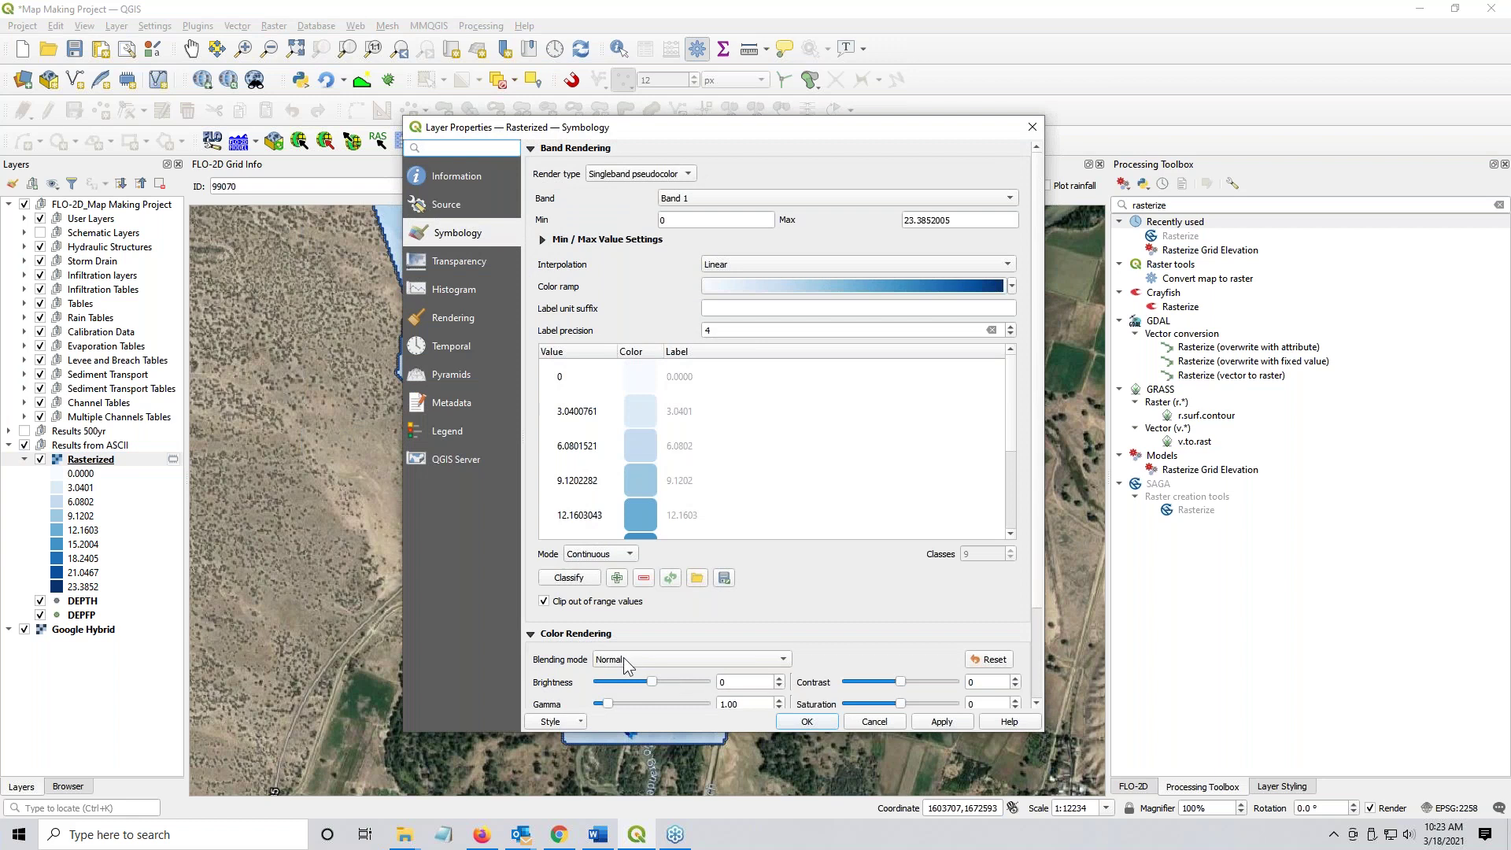
{"action": "left_click", "coordinate": [723, 219]}
{"action": "key", "text": "BackSpace"}
{"action": "type", "text": "0.01"}
{"action": "type", "text": "5"}
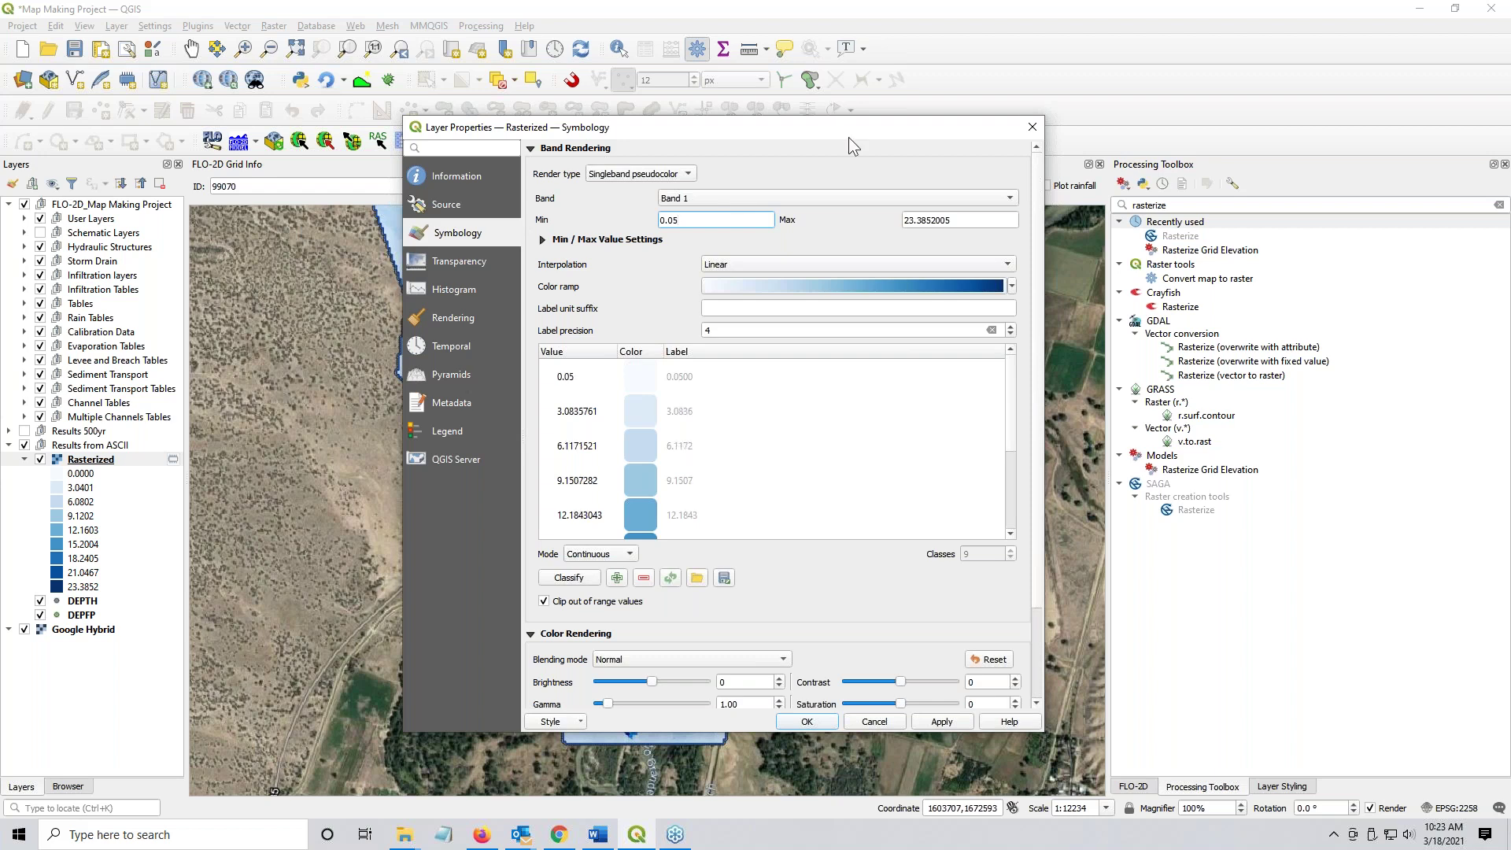
{"action": "left_click", "coordinate": [952, 728]}
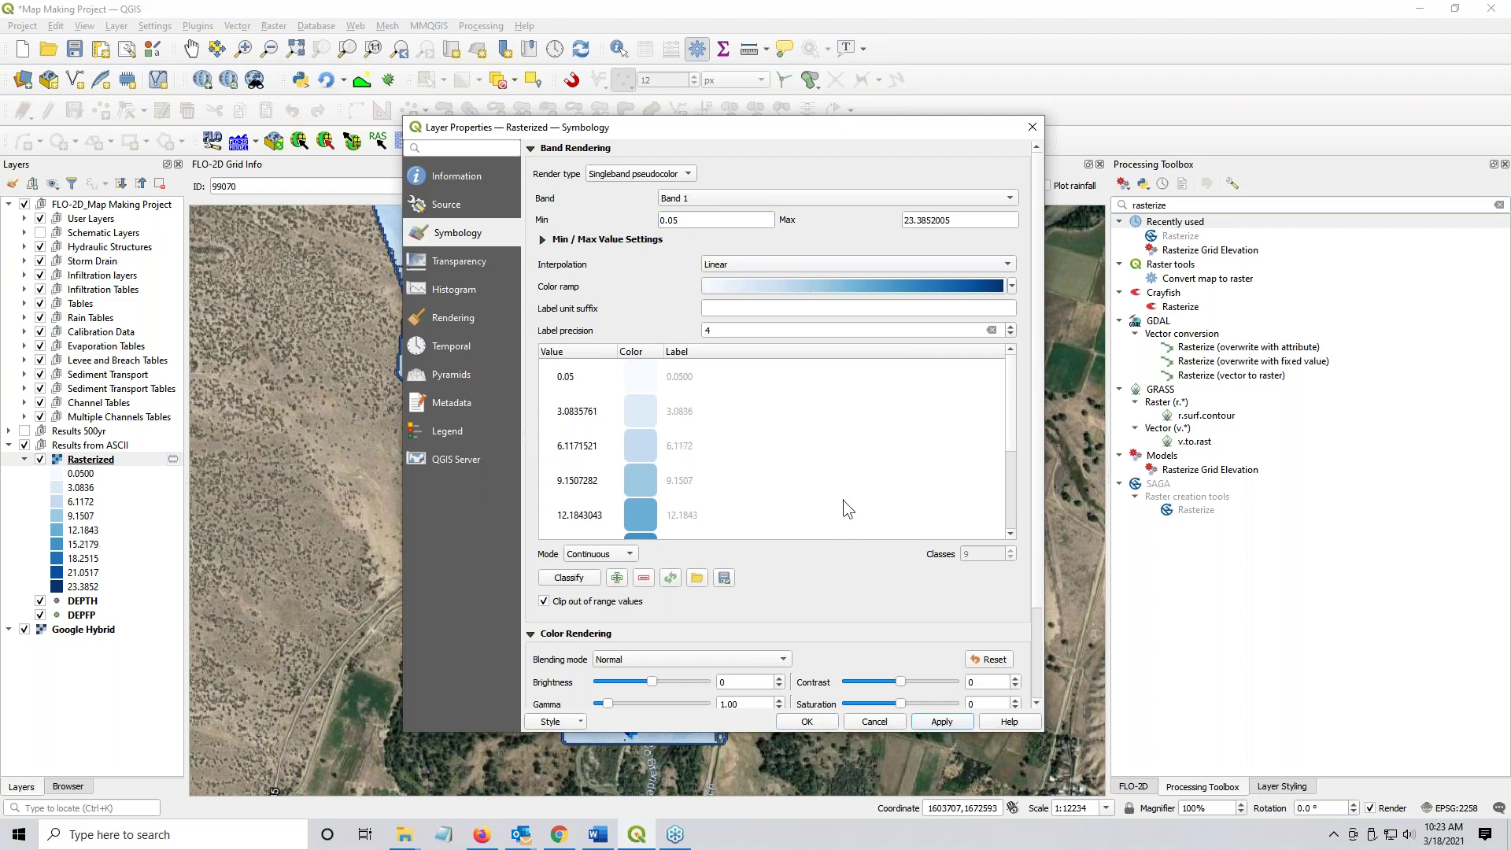
{"action": "left_click", "coordinate": [569, 580]}
{"action": "left_click_drag", "start_coordinate": [792, 129], "coordinate": [1050, 121]}
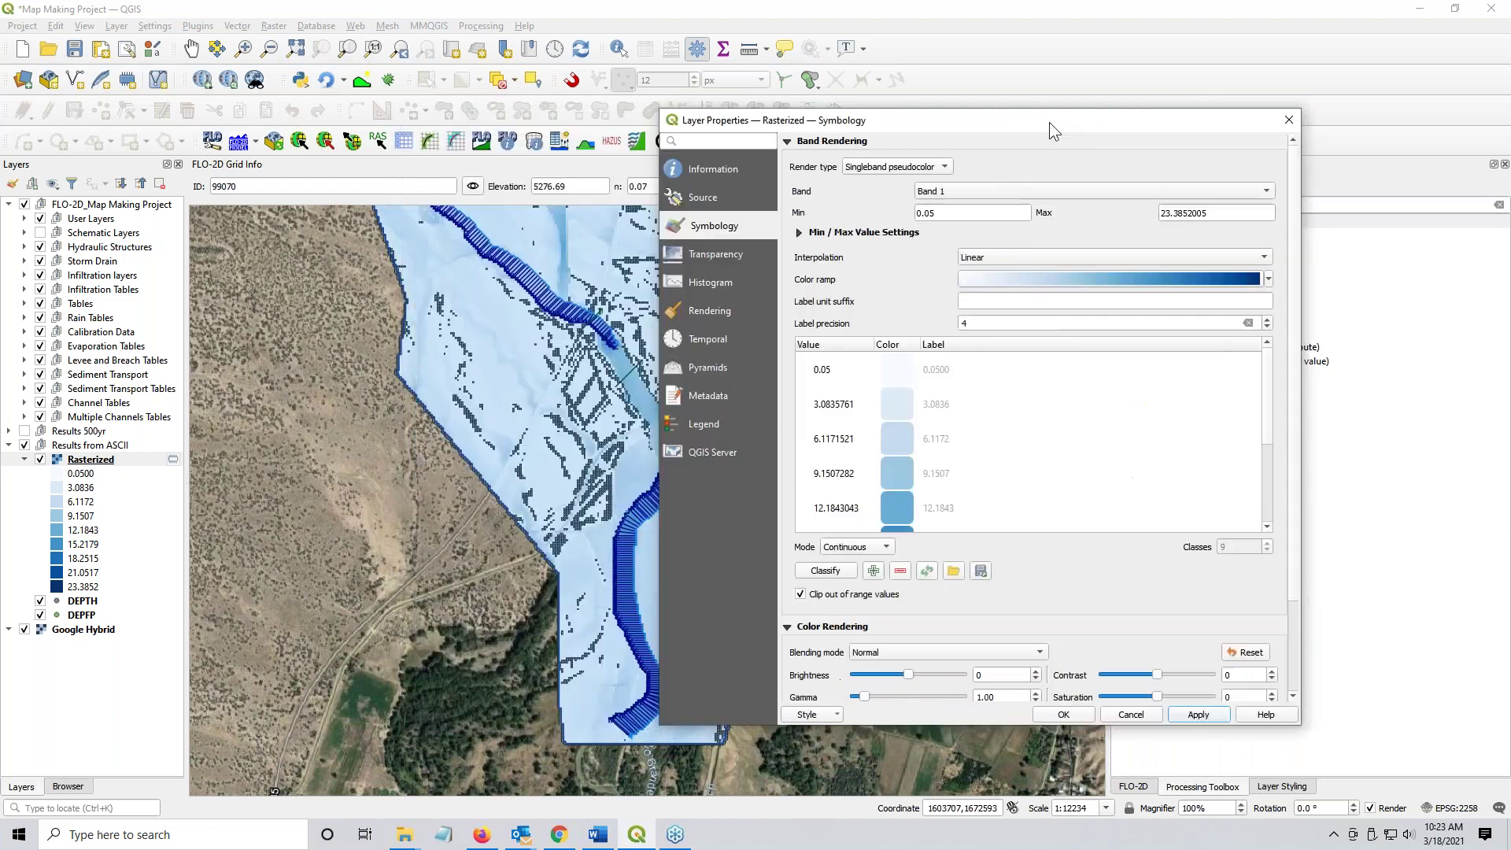
- Close the layer properties and hide the DEPTH and DEPFP layers
{"action": "left_click", "coordinate": [1063, 714]}
{"action": "scroll", "coordinate": [636, 530], "scroll_direction": "down", "scroll_amount": 2}
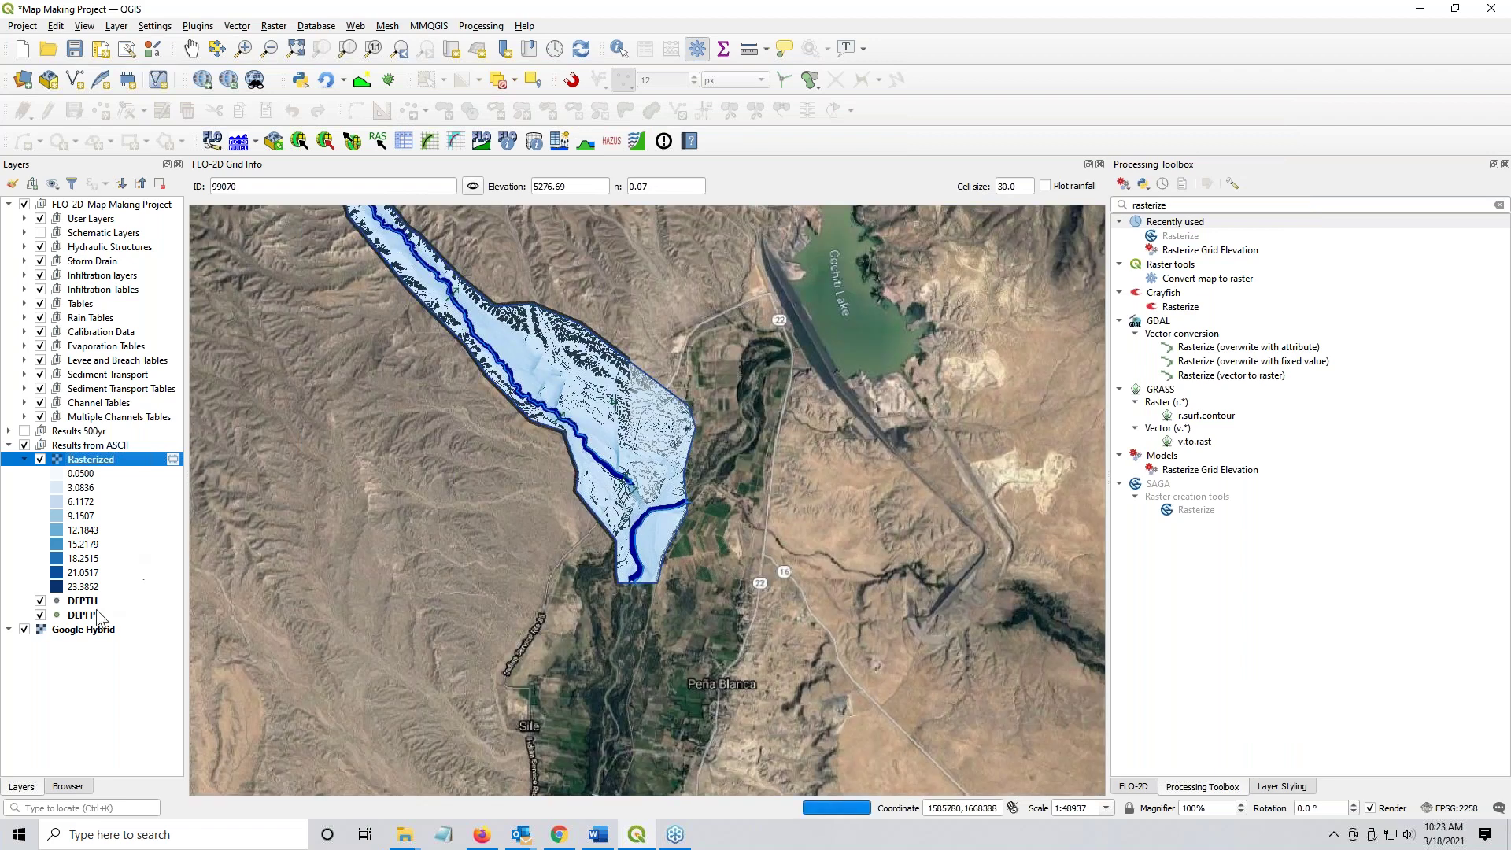
{"action": "left_click", "coordinate": [39, 601]}
{"action": "left_click", "coordinate": [40, 615]}
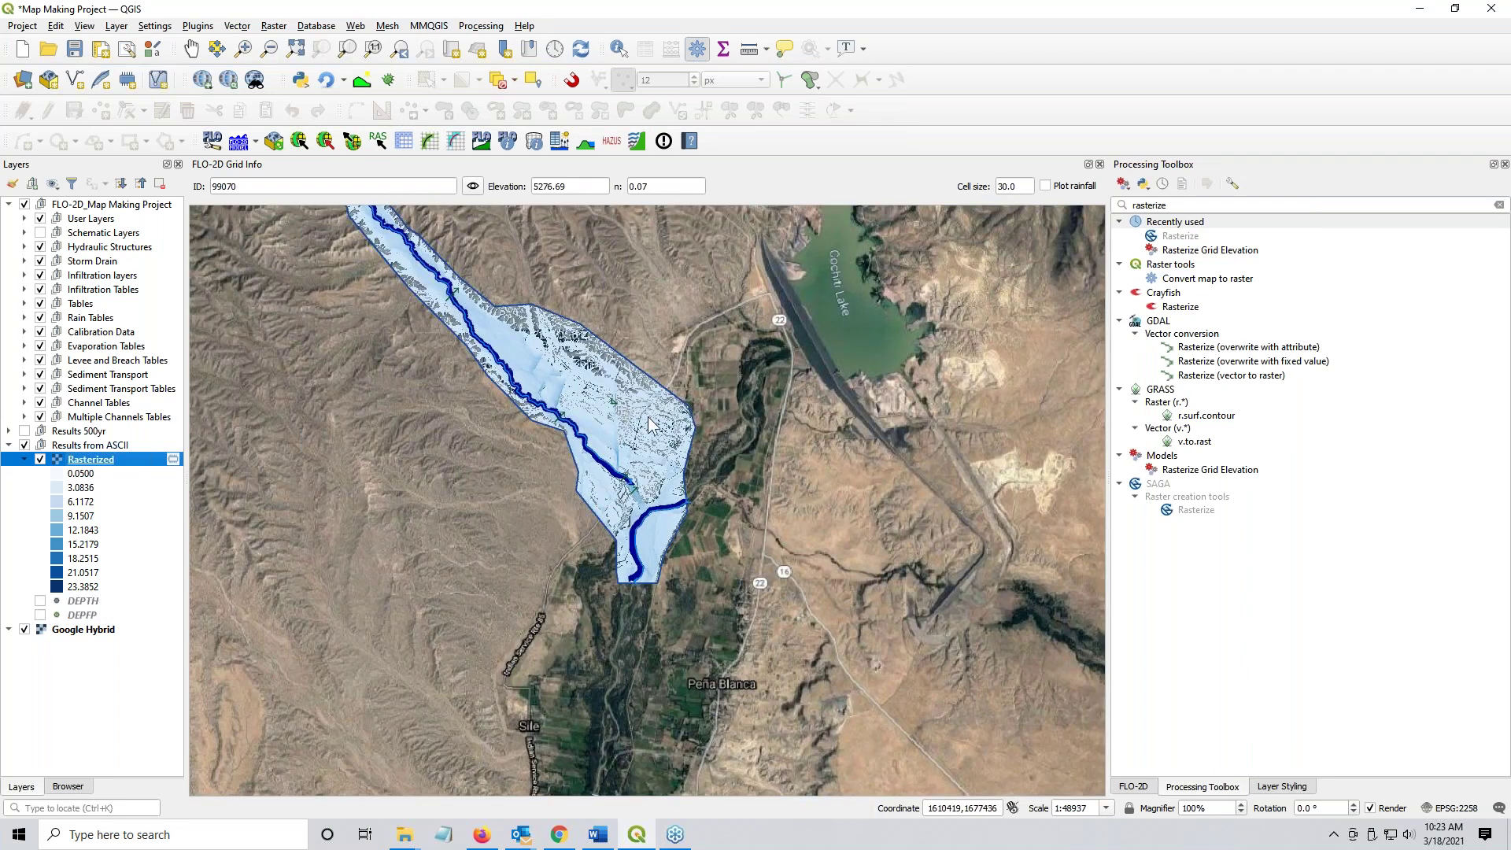
{"action": "scroll", "coordinate": [645, 417], "scroll_direction": "up", "scroll_amount": 1}
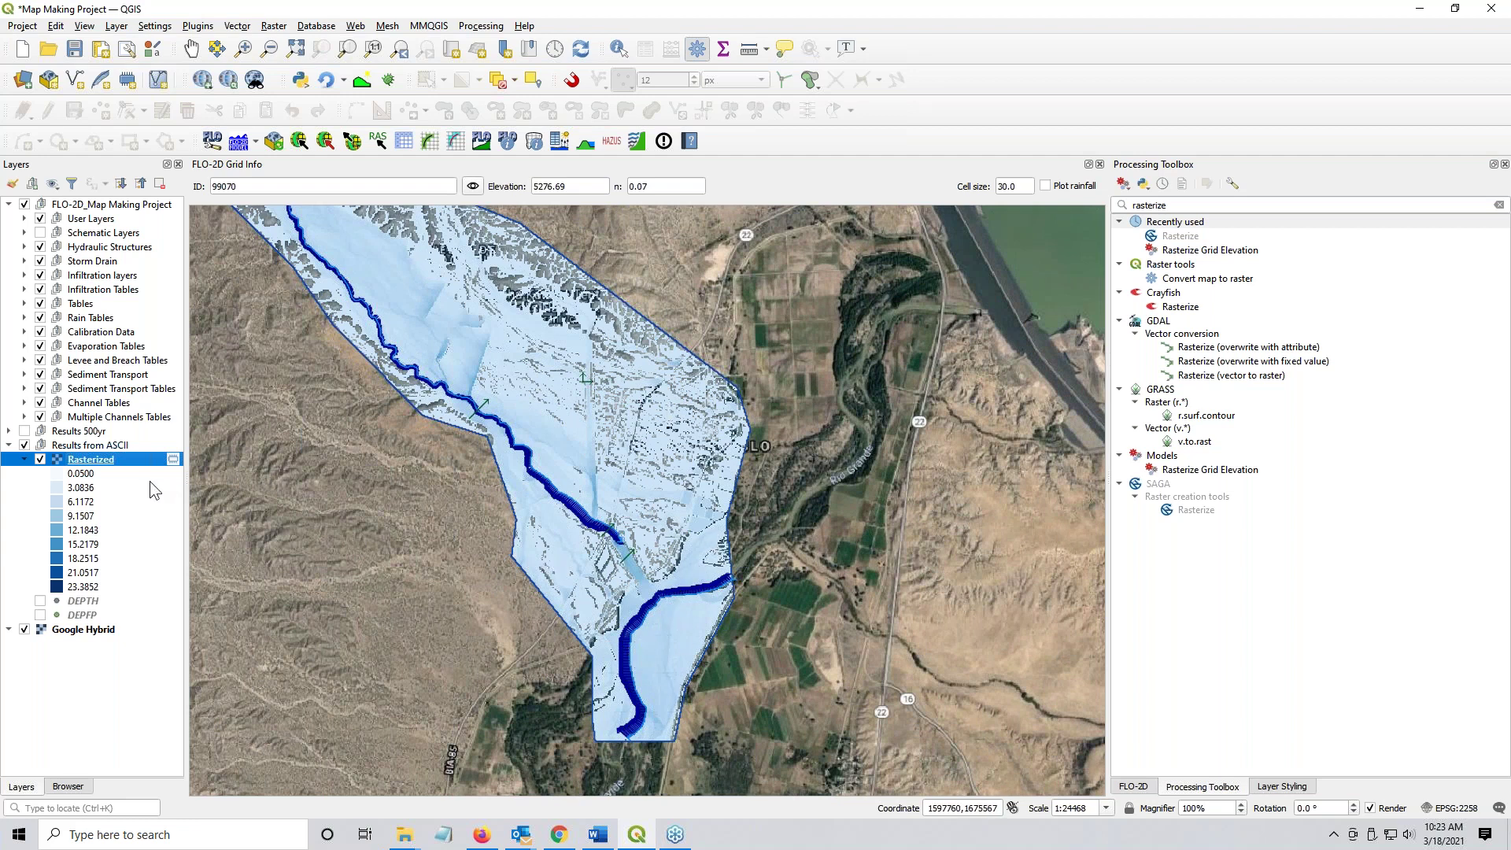
- Raise the Rasterized pseudocolor minimum to 0.1, reclassifying the range to 0.1–23.3852
{"action": "left_click", "coordinate": [73, 460]}
{"action": "double_click", "coordinate": [75, 464]}
{"action": "left_click", "coordinate": [901, 170]}
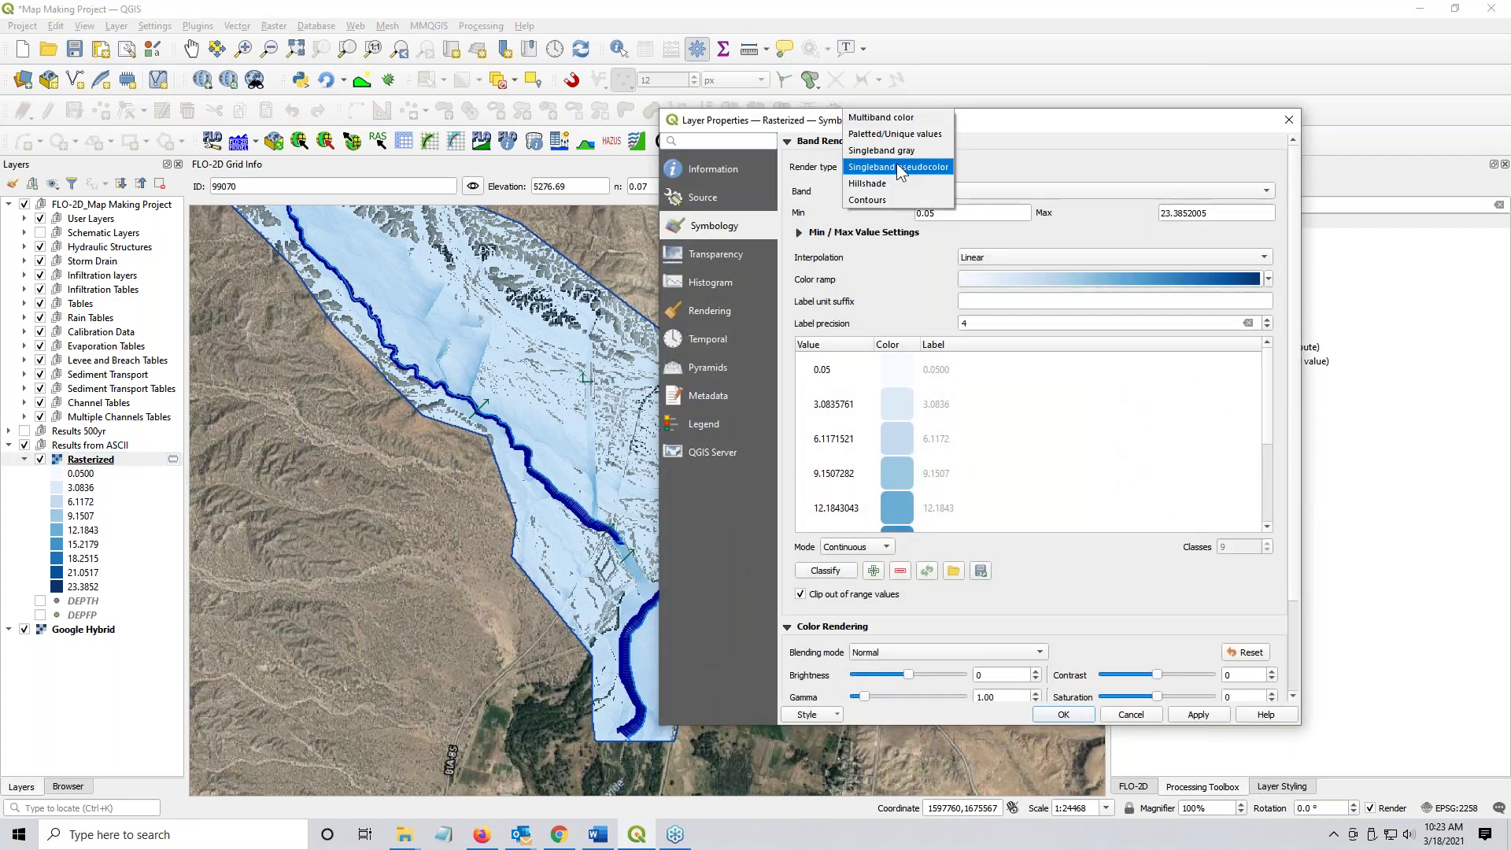
{"action": "left_click", "coordinate": [901, 166]}
{"action": "double_click", "coordinate": [973, 213]}
{"action": "type", "text": "0.1"}
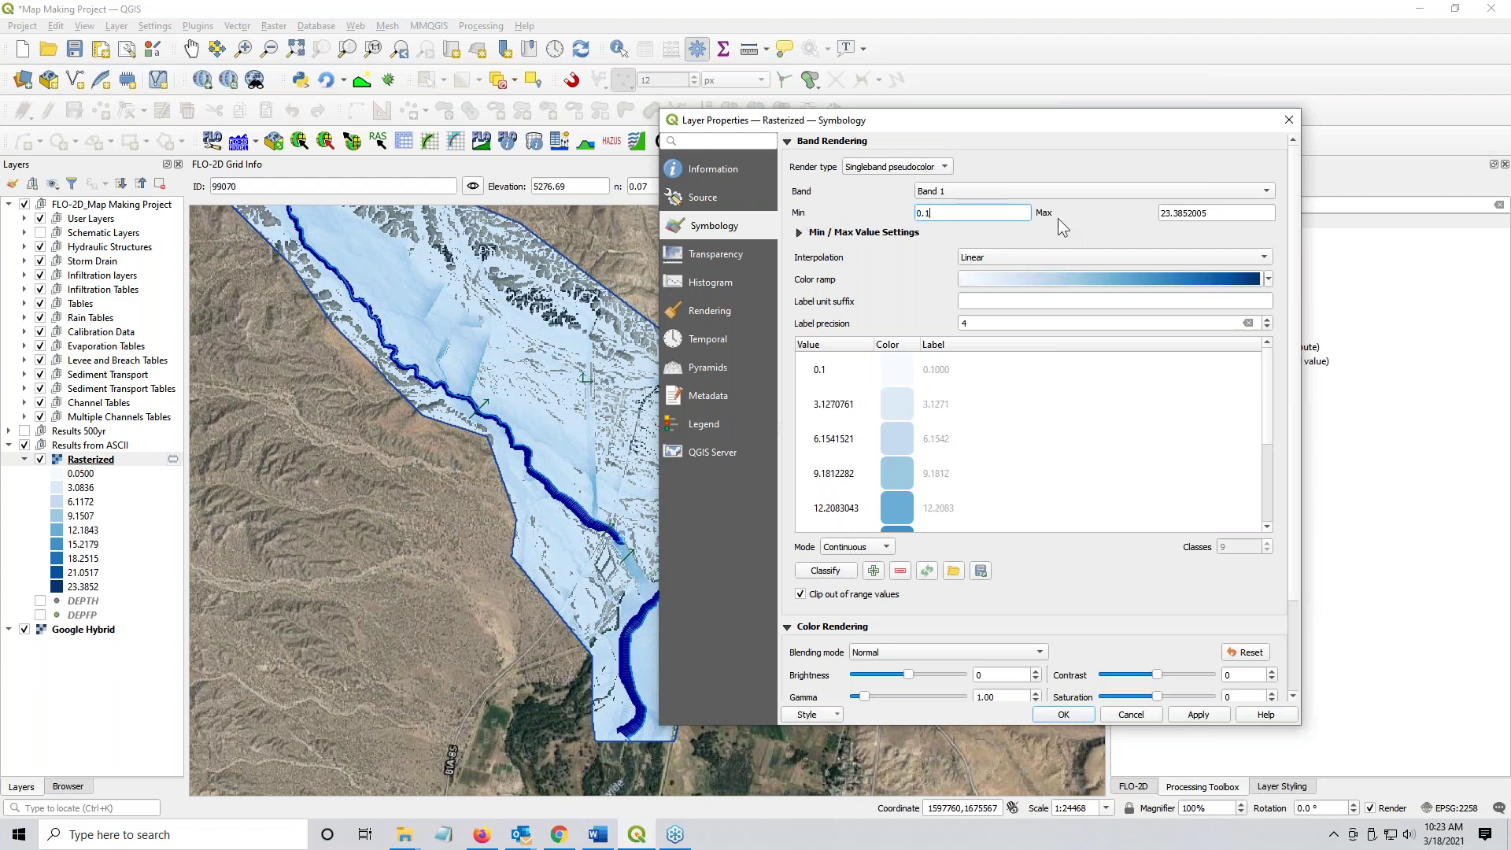
{"action": "left_click", "coordinate": [843, 572]}
{"action": "left_click", "coordinate": [1199, 715]}
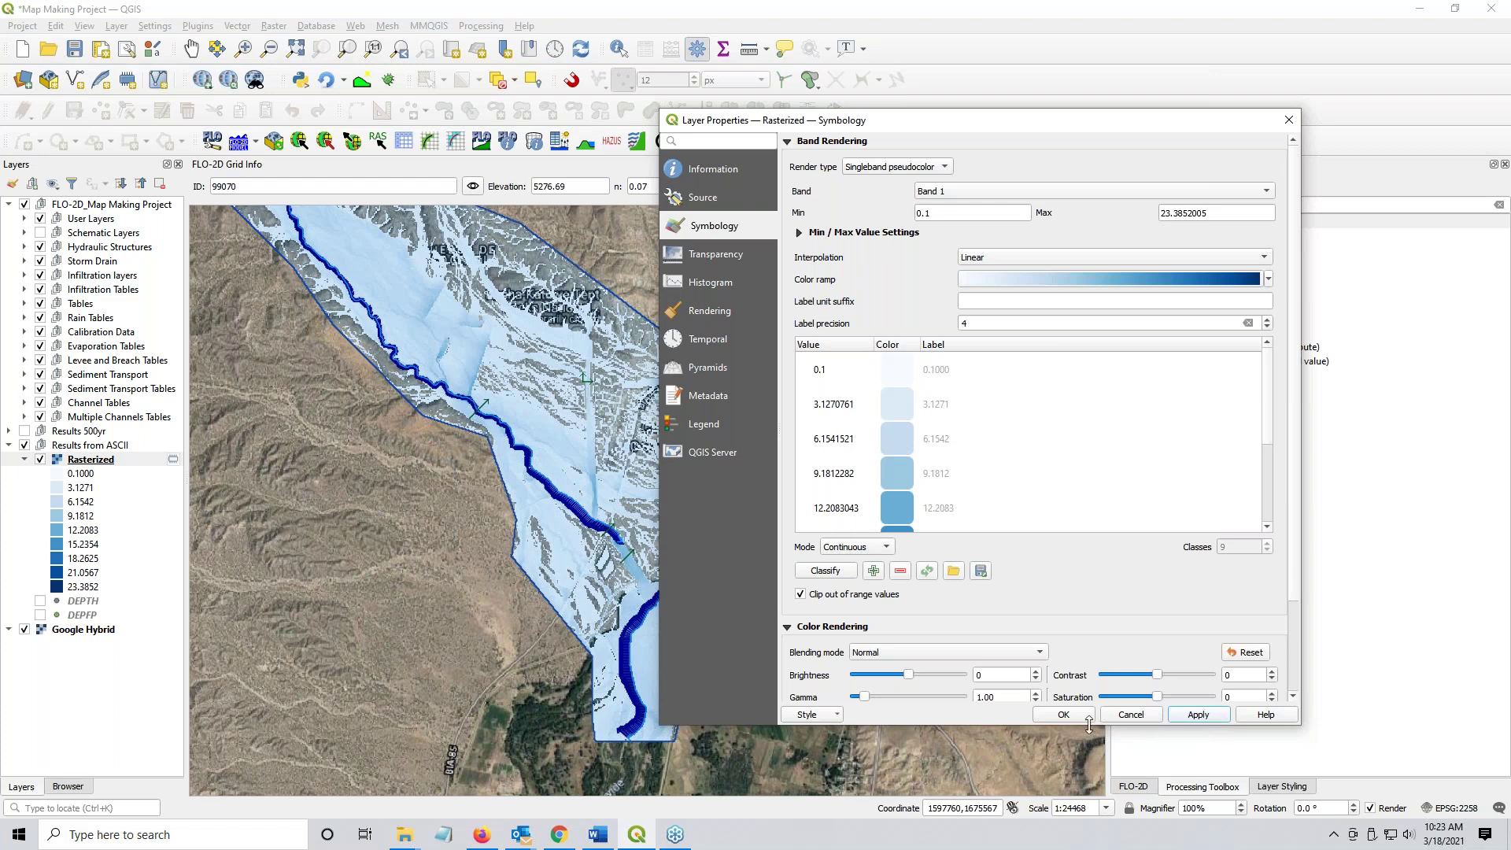
{"action": "left_click", "coordinate": [1064, 716]}
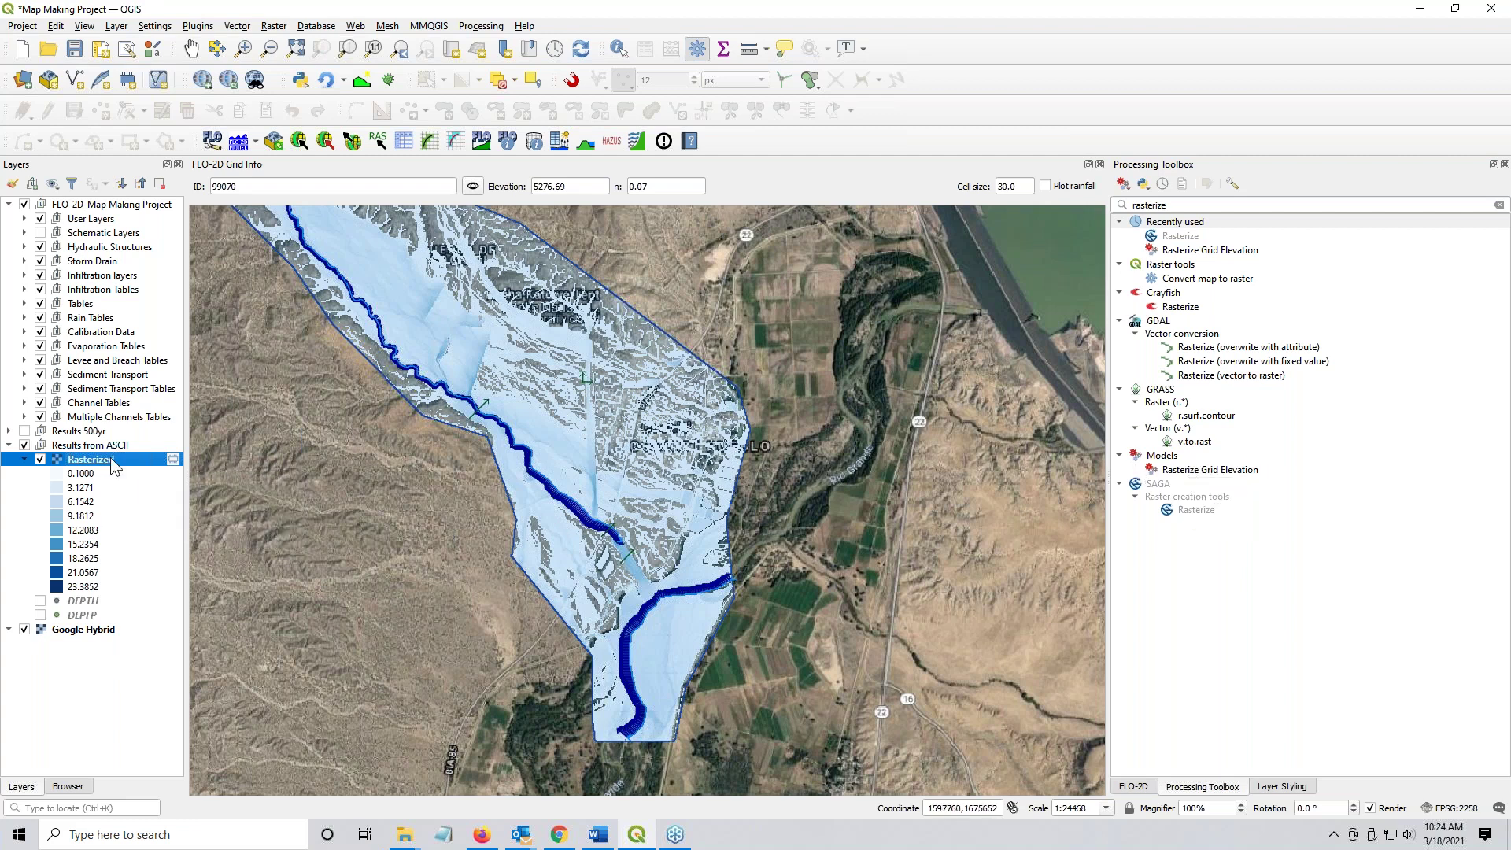
- Remove the Rasterized layer from the project
{"action": "right_click", "coordinate": [108, 458]}
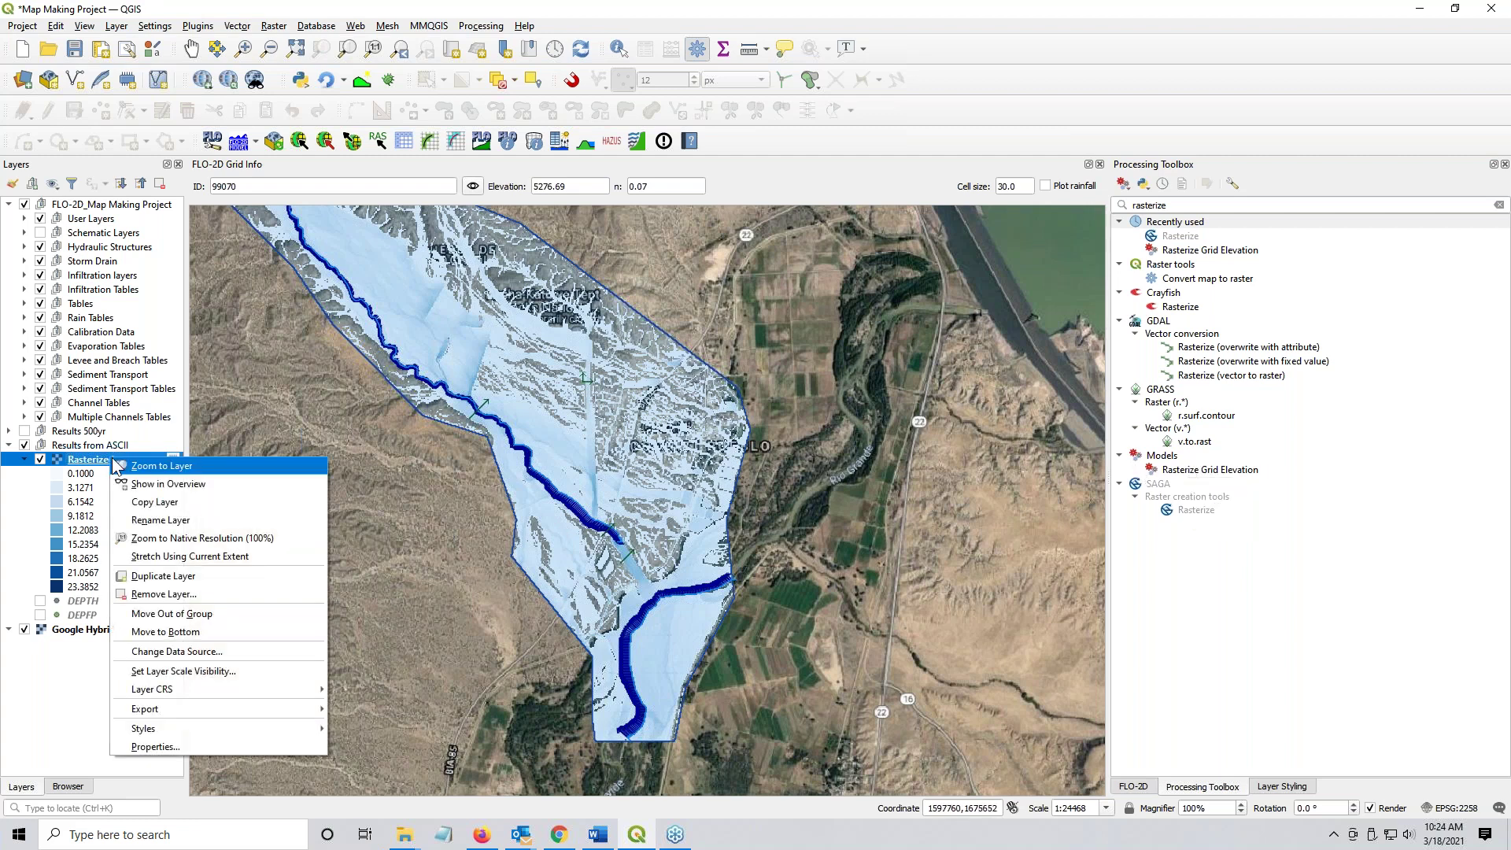
{"action": "left_click", "coordinate": [161, 595]}
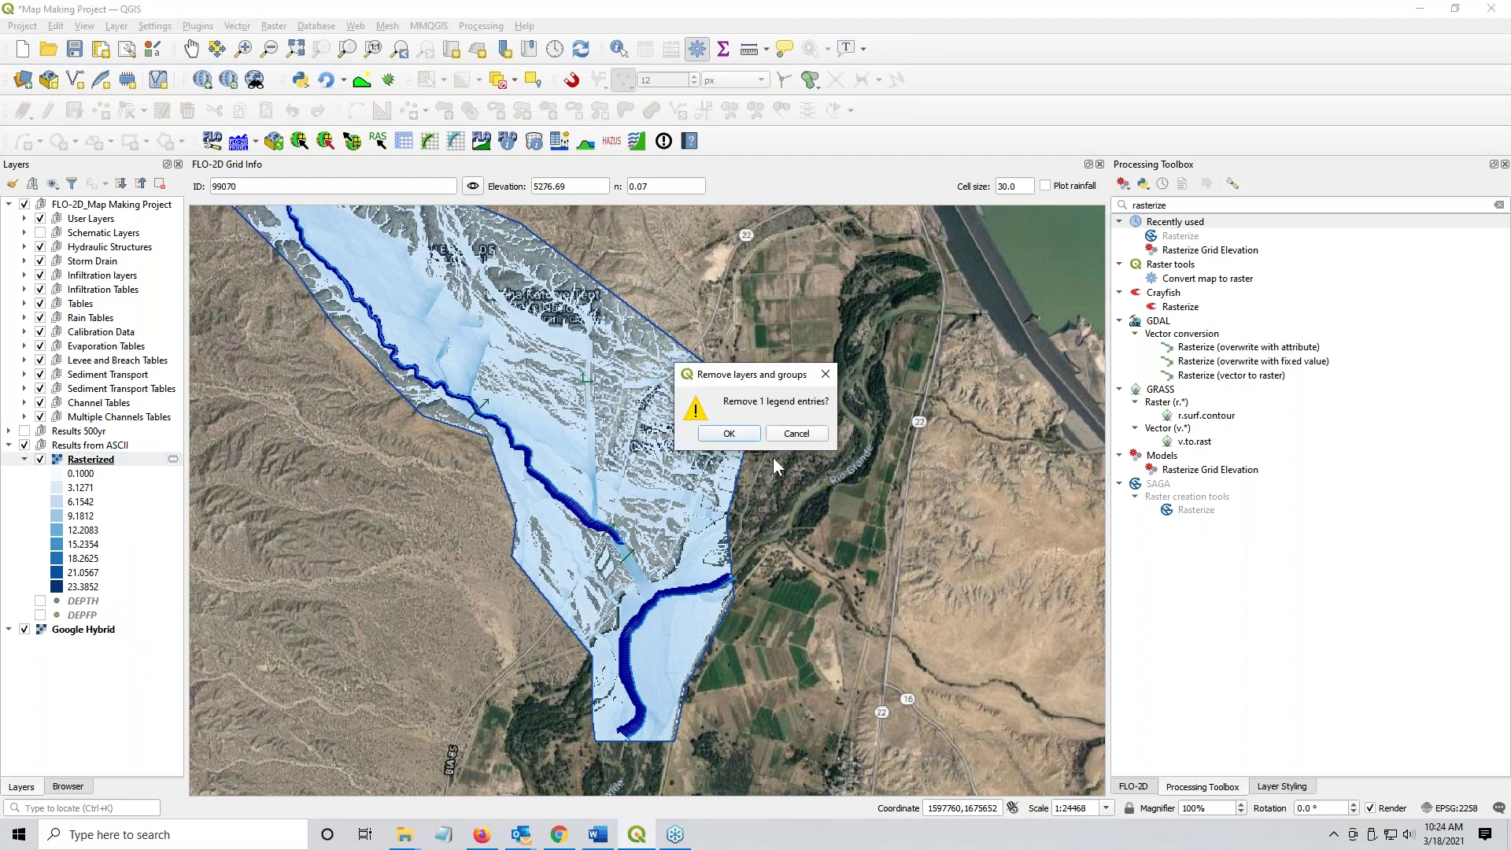
{"action": "left_click", "coordinate": [754, 436]}
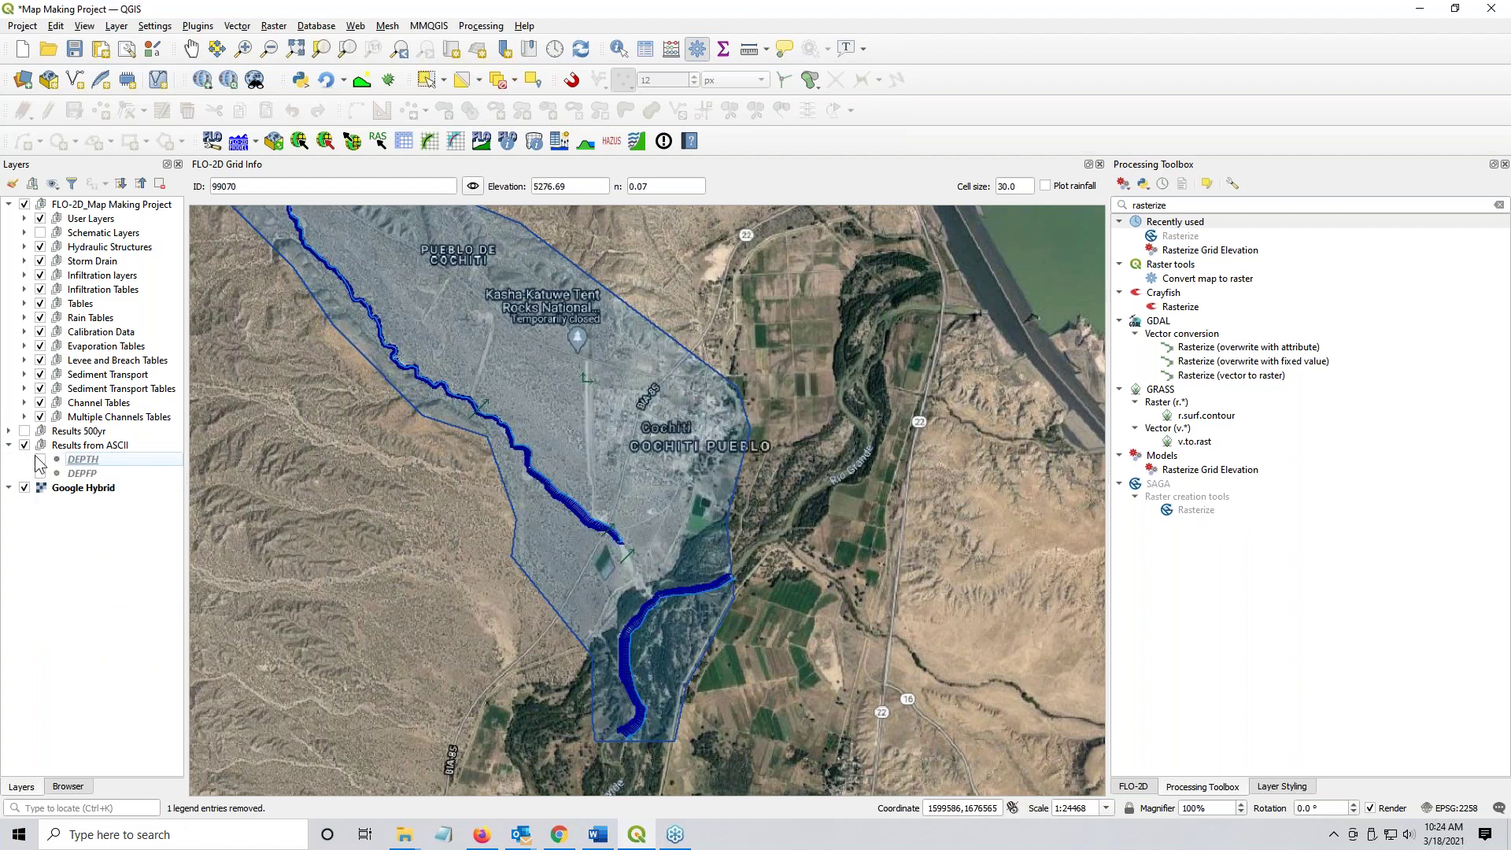
- Switch the DEPTH and DEPFP layers back on and select DEPFP
{"action": "left_click", "coordinate": [40, 459]}
{"action": "left_click", "coordinate": [40, 474]}
{"action": "left_click", "coordinate": [57, 473]}
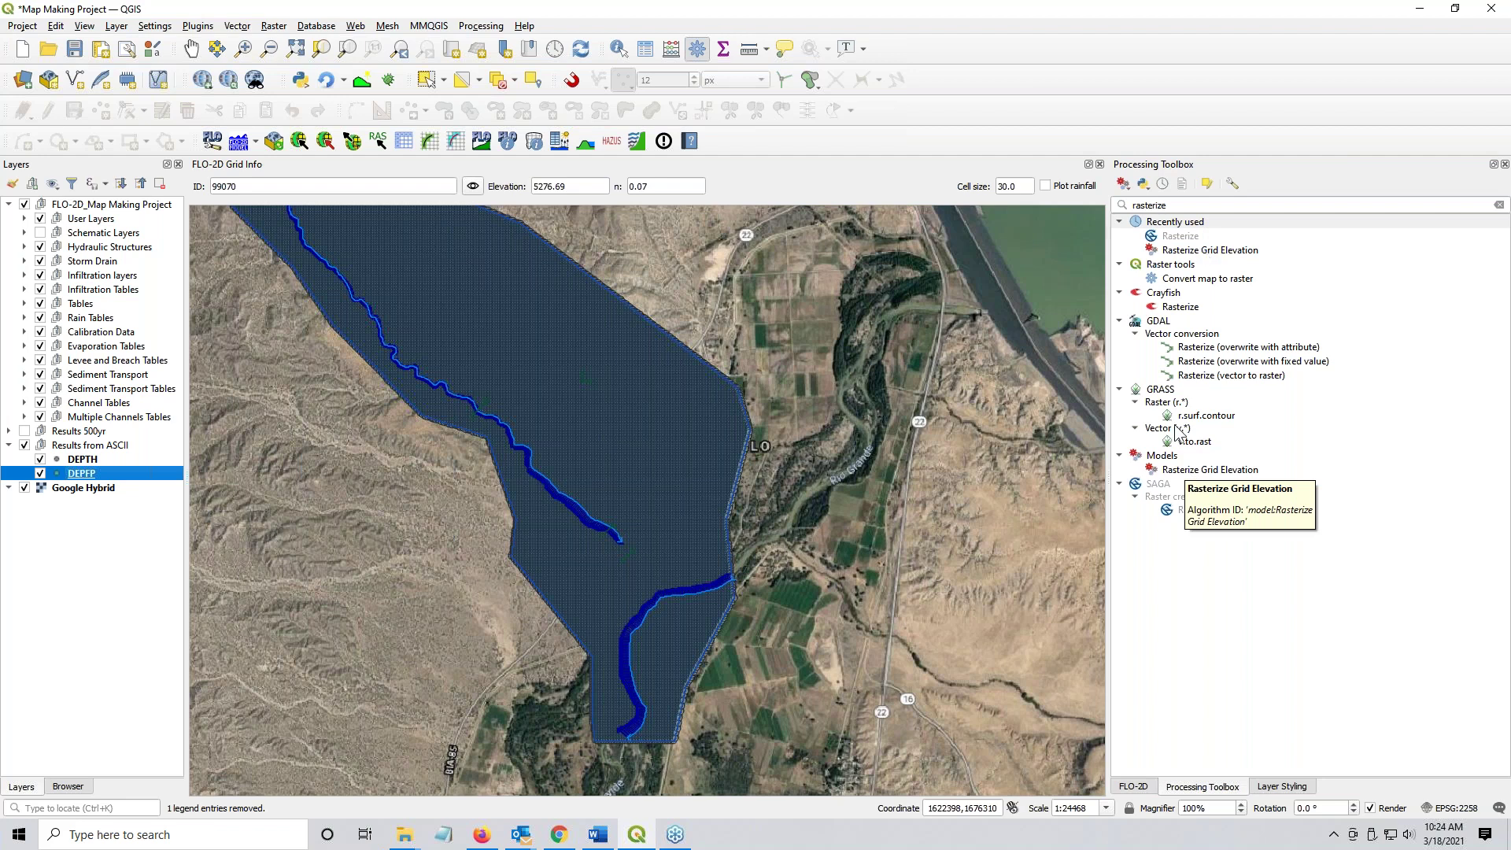
- Load RasterizeResults.model3 from the Processing Toolbox models into the Model Designer
{"action": "left_click", "coordinate": [1123, 184]}
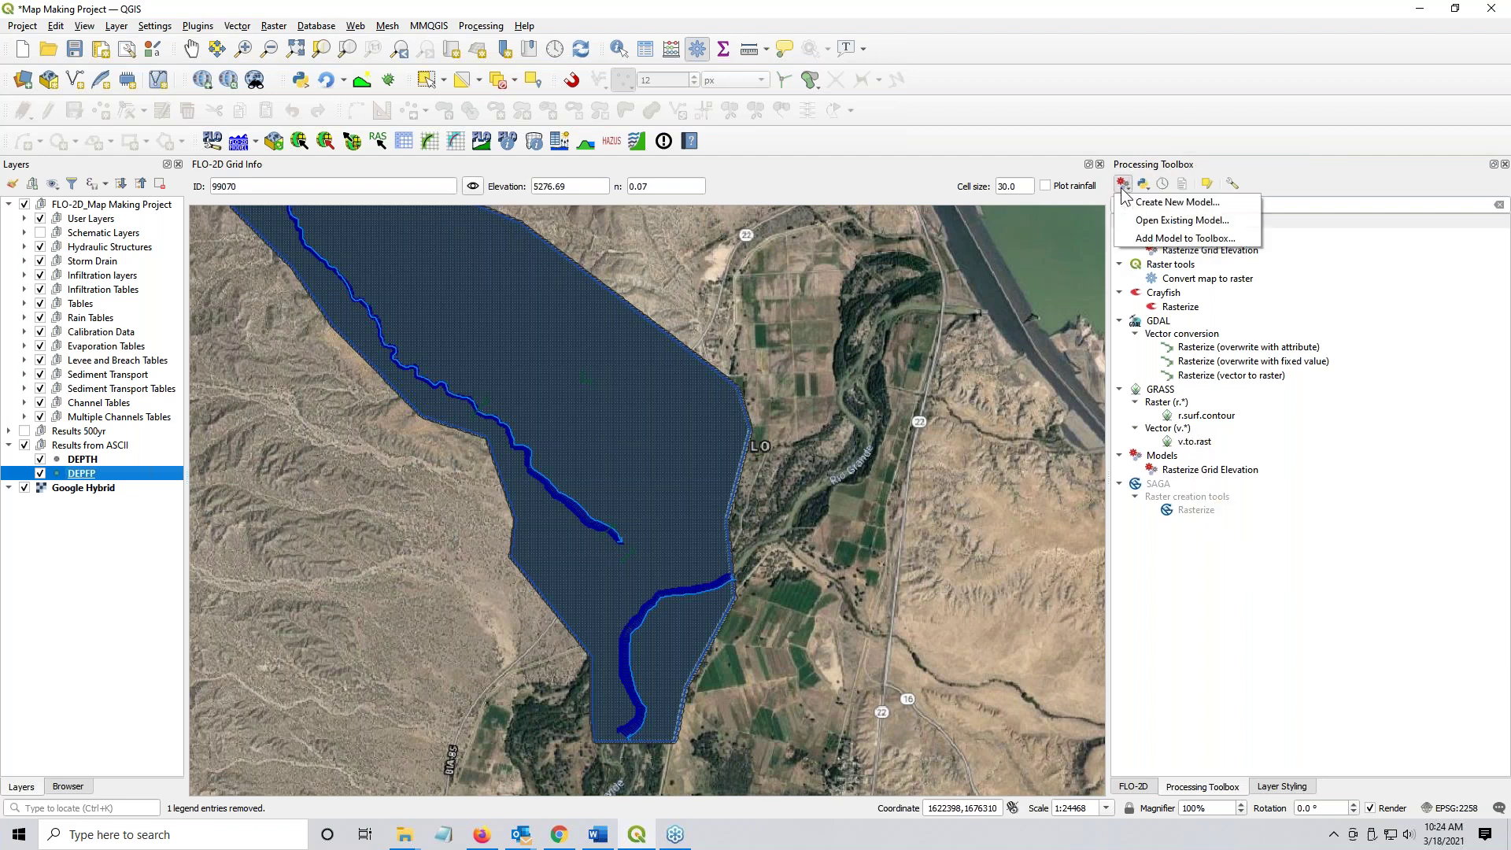
{"action": "left_click", "coordinate": [1132, 223]}
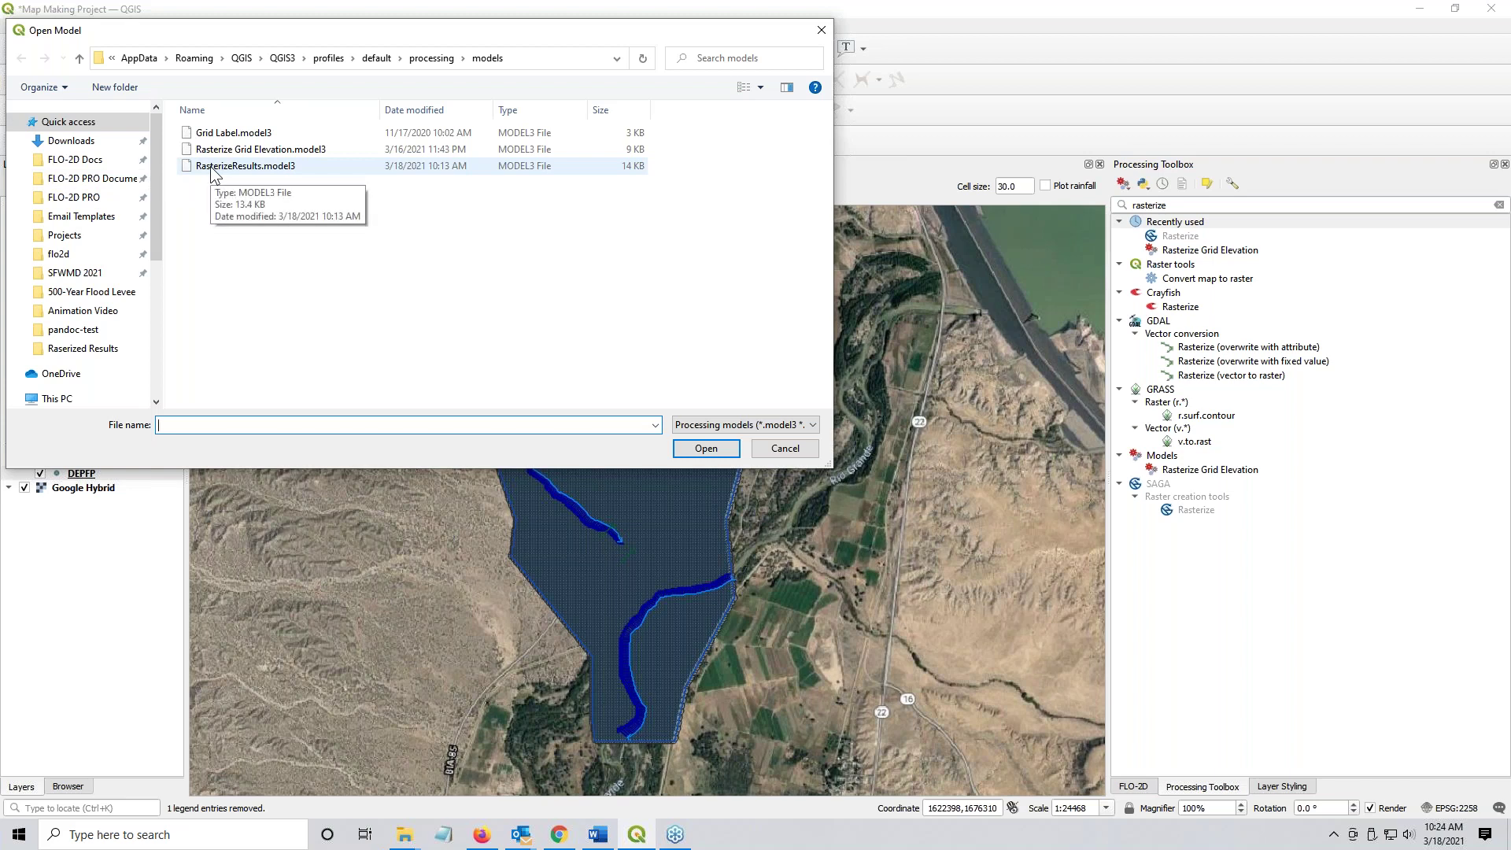
{"action": "double_click", "coordinate": [210, 167]}
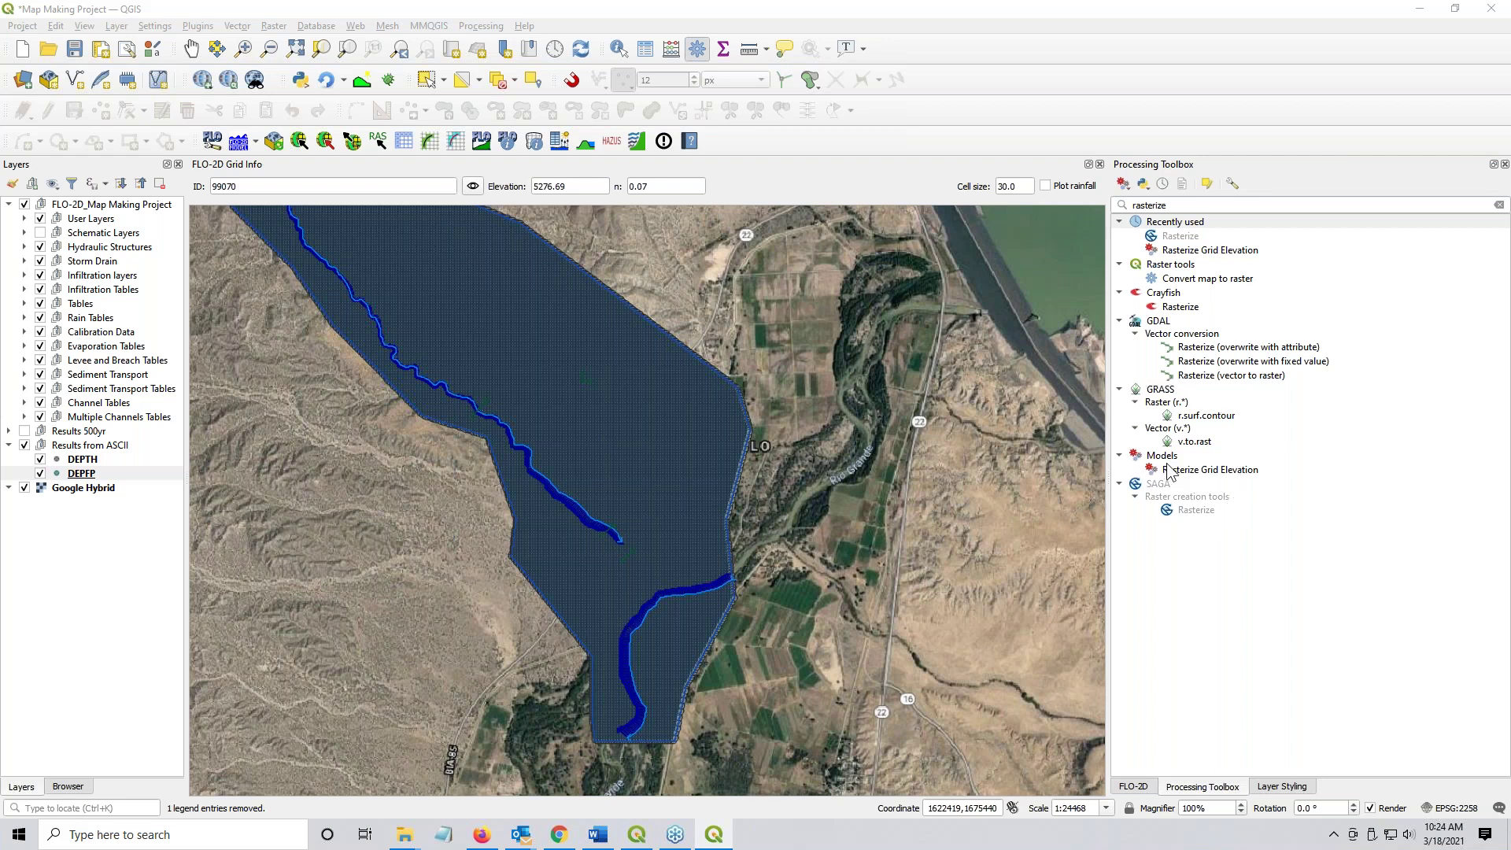
{"action": "left_click_drag", "start_coordinate": [998, 194], "coordinate": [834, 93]}
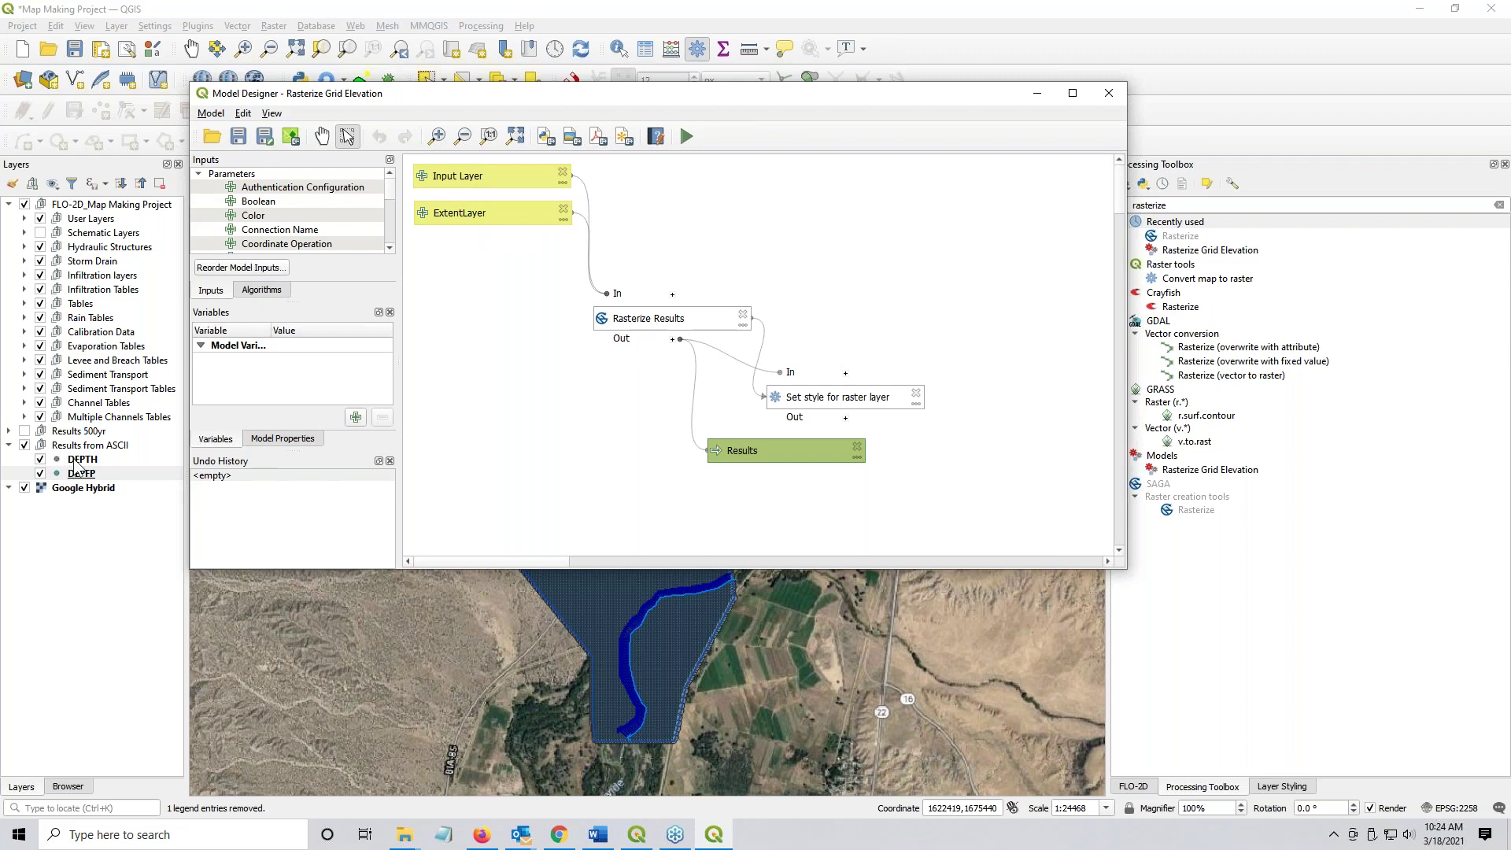
- Check the Input Layer parameter's geometry type and confirm its definition
{"action": "double_click", "coordinate": [447, 176]}
{"action": "left_click", "coordinate": [972, 560]}
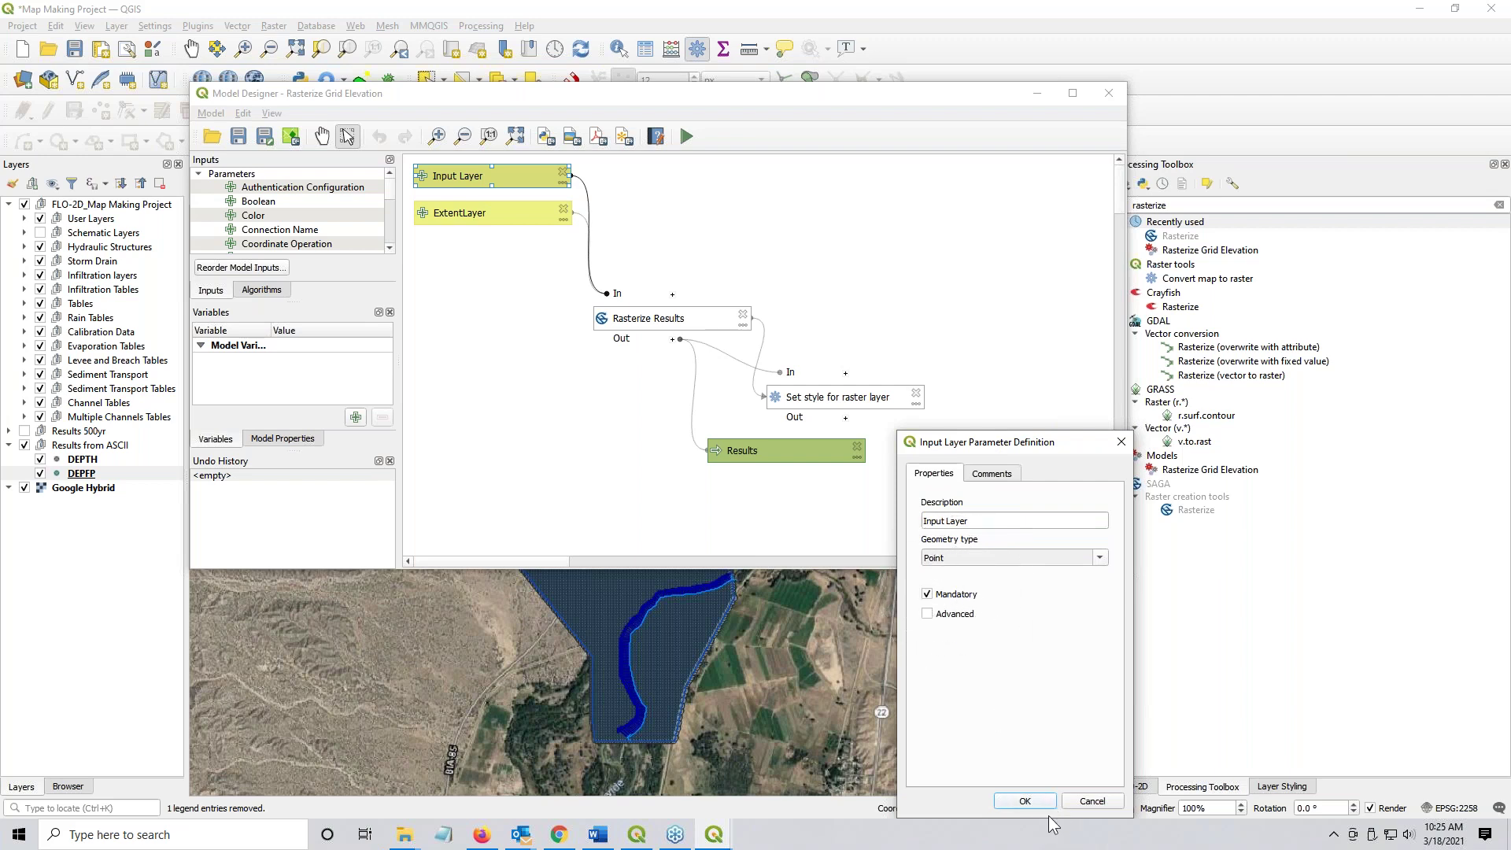
{"action": "left_click", "coordinate": [1028, 802]}
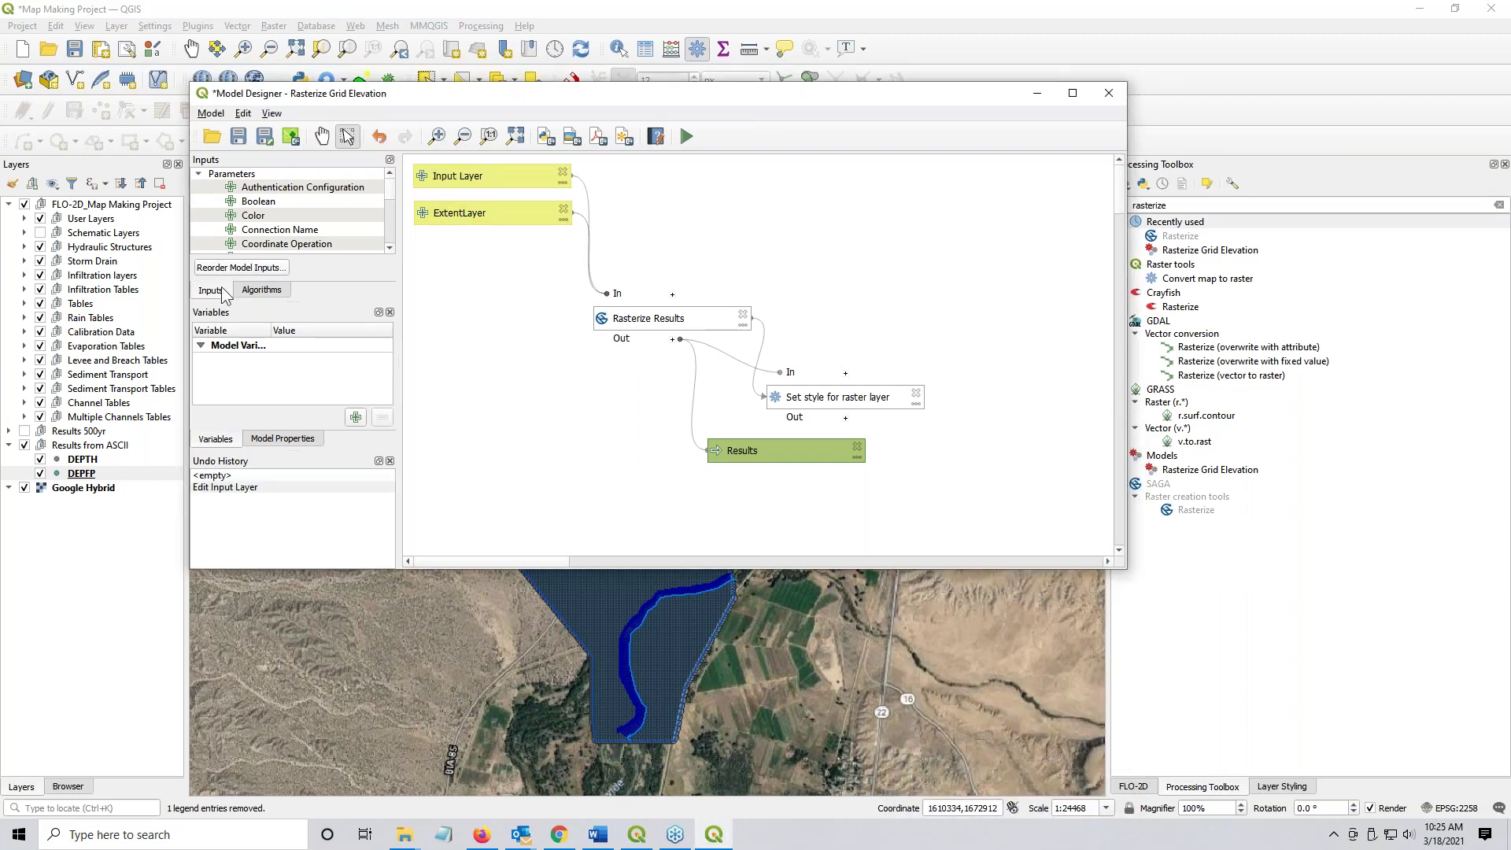
- Confirm ExtentLayer as a polygon parameter and bring up the Rasterize Results step settings
{"action": "scroll", "coordinate": [262, 213], "scroll_direction": "down", "scroll_amount": 2}
{"action": "scroll", "coordinate": [262, 213], "scroll_direction": "down", "scroll_amount": 6}
{"action": "double_click", "coordinate": [479, 215]}
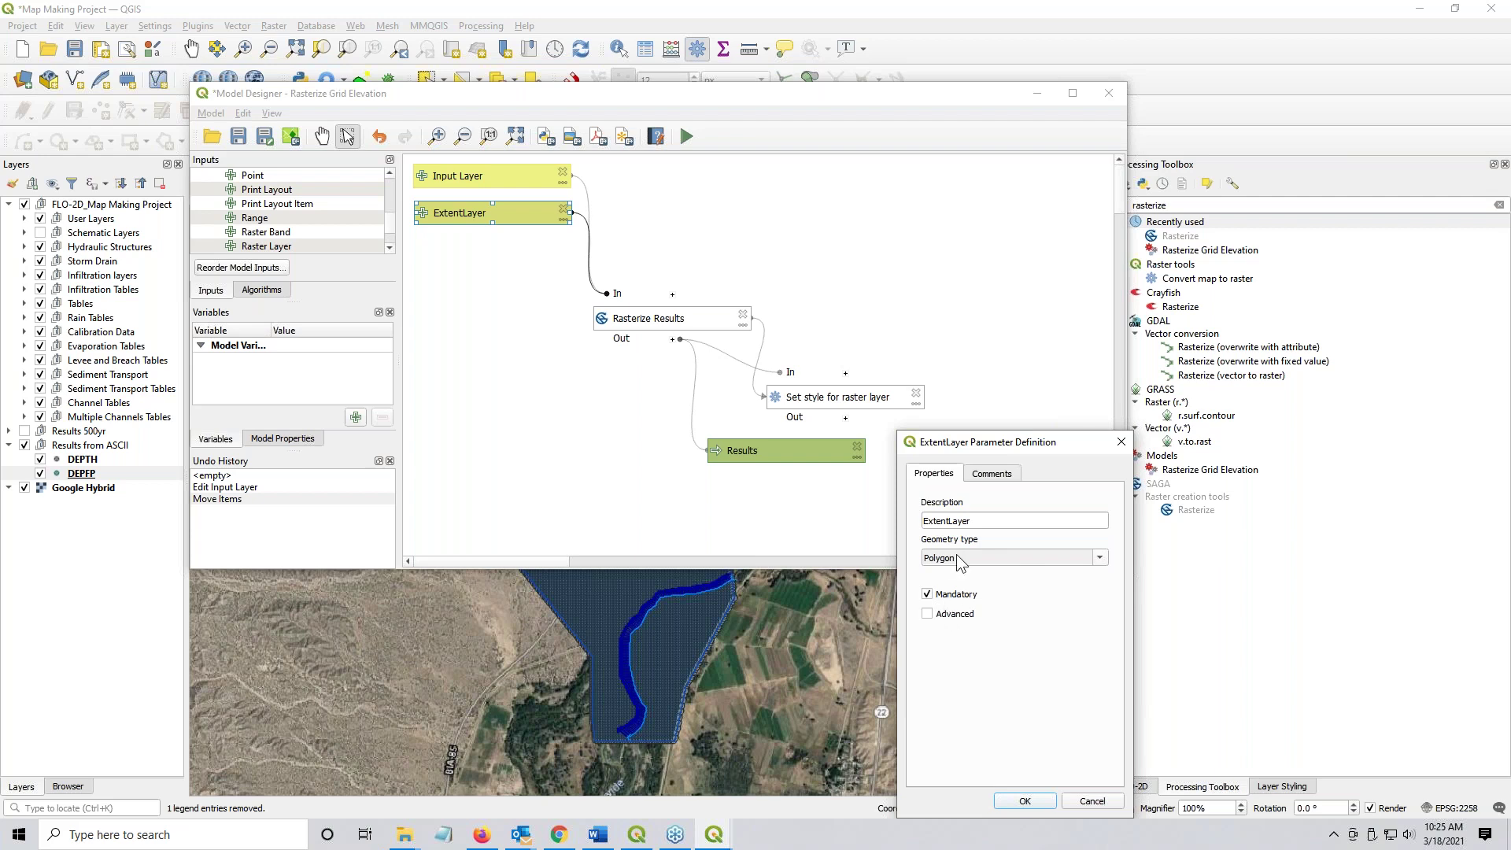
{"action": "left_click", "coordinate": [1025, 801]}
{"action": "left_click", "coordinate": [663, 316]}
{"action": "double_click", "coordinate": [663, 316]}
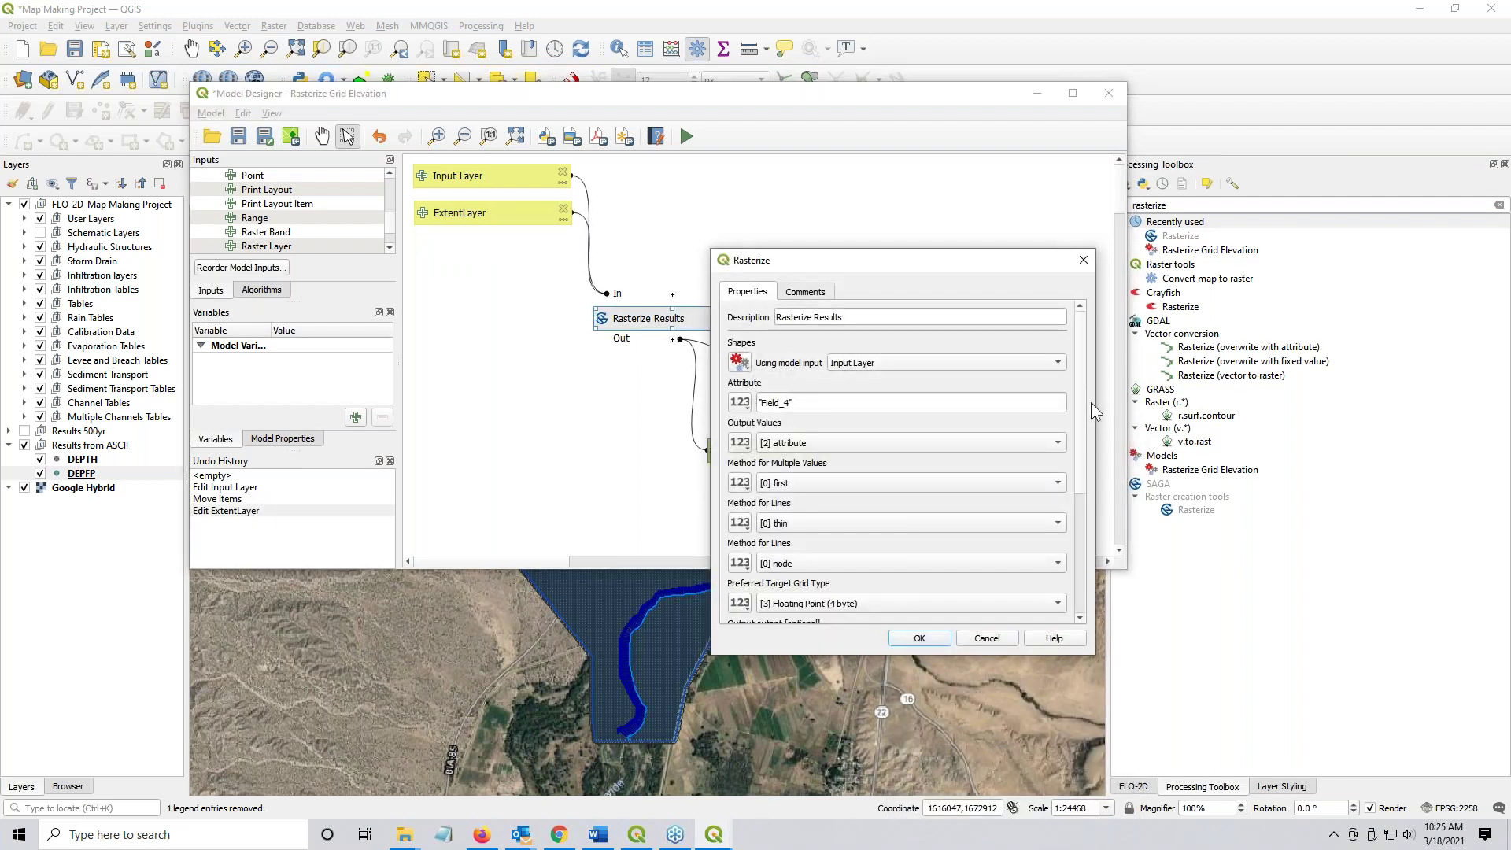
- Review the Rasterize step's Field_4, Floating Point output and cell_size expression, then confirm it
{"action": "left_click_drag", "start_coordinate": [1080, 400], "coordinate": [733, 376]}
{"action": "left_click", "coordinate": [521, 177]}
{"action": "scroll", "coordinate": [1084, 493], "scroll_direction": "down", "scroll_amount": 5}
{"action": "left_click", "coordinate": [863, 439]}
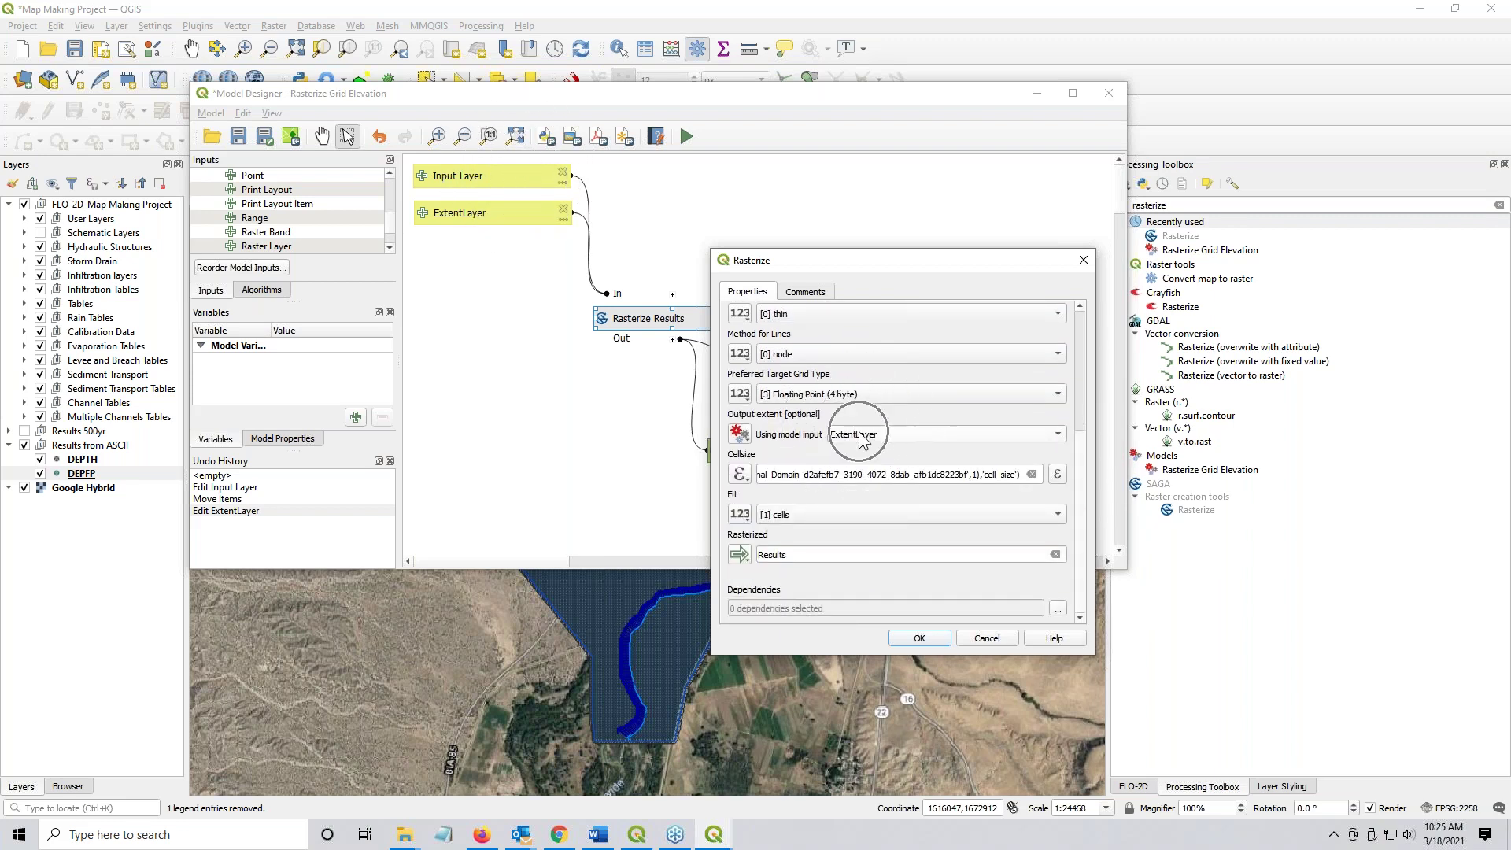
{"action": "left_click", "coordinate": [780, 478]}
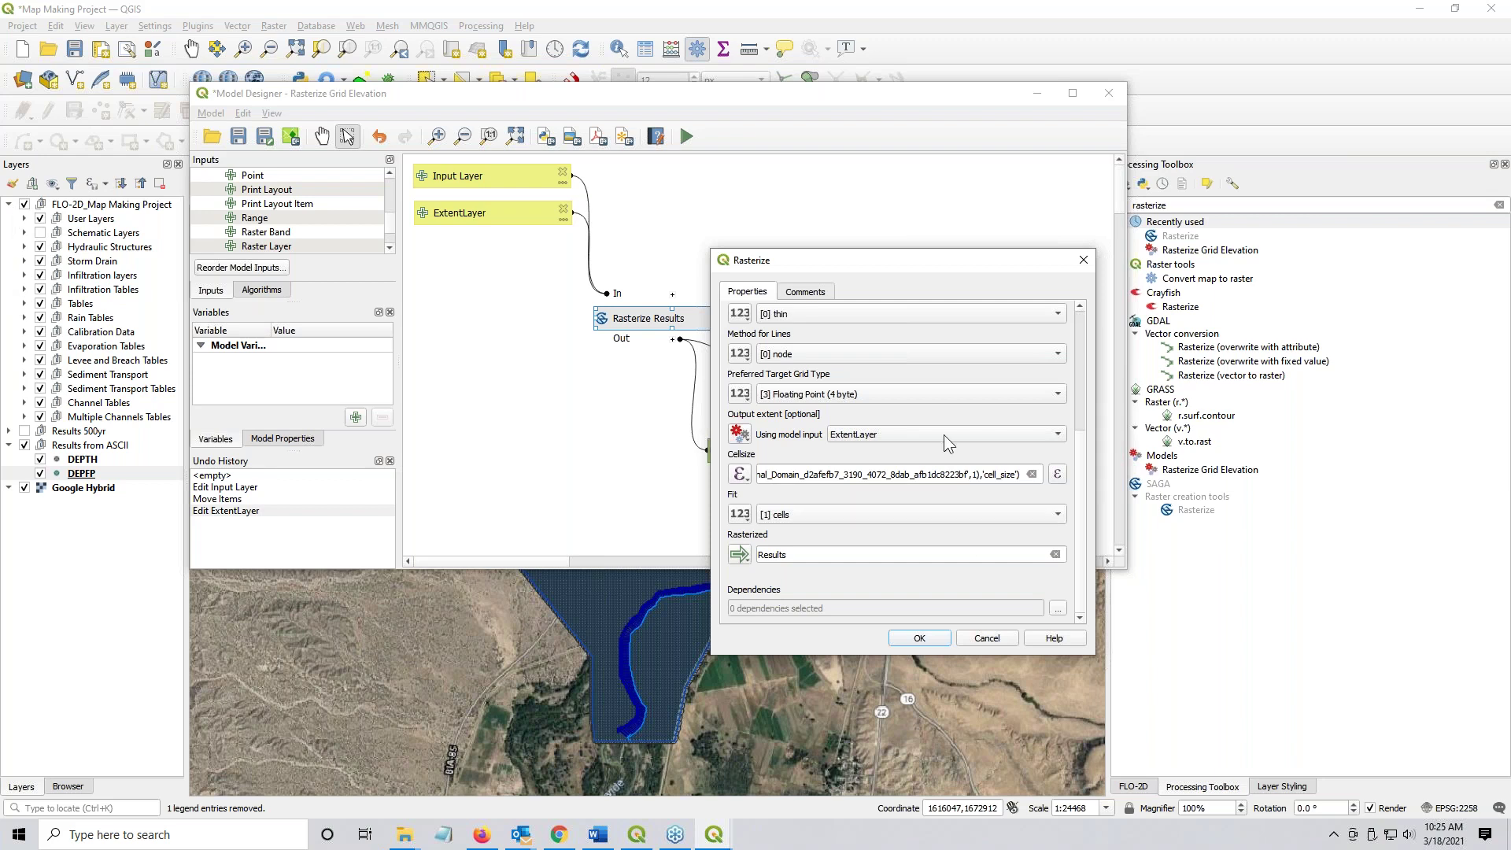
{"action": "left_click", "coordinate": [853, 475]}
{"action": "left_click_drag", "start_coordinate": [801, 475], "coordinate": [965, 477]}
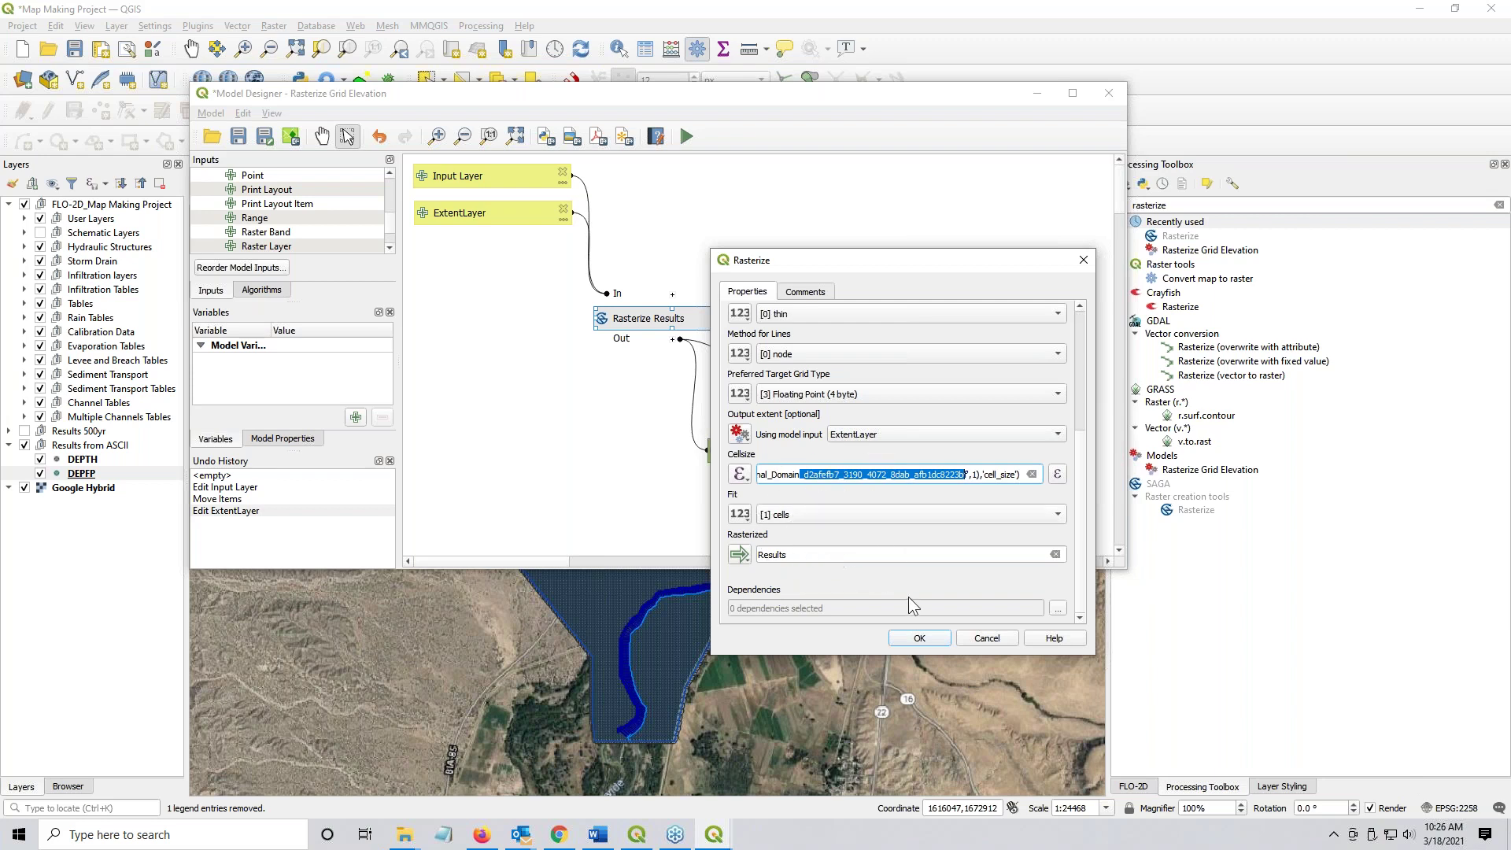
{"action": "left_click", "coordinate": [920, 639]}
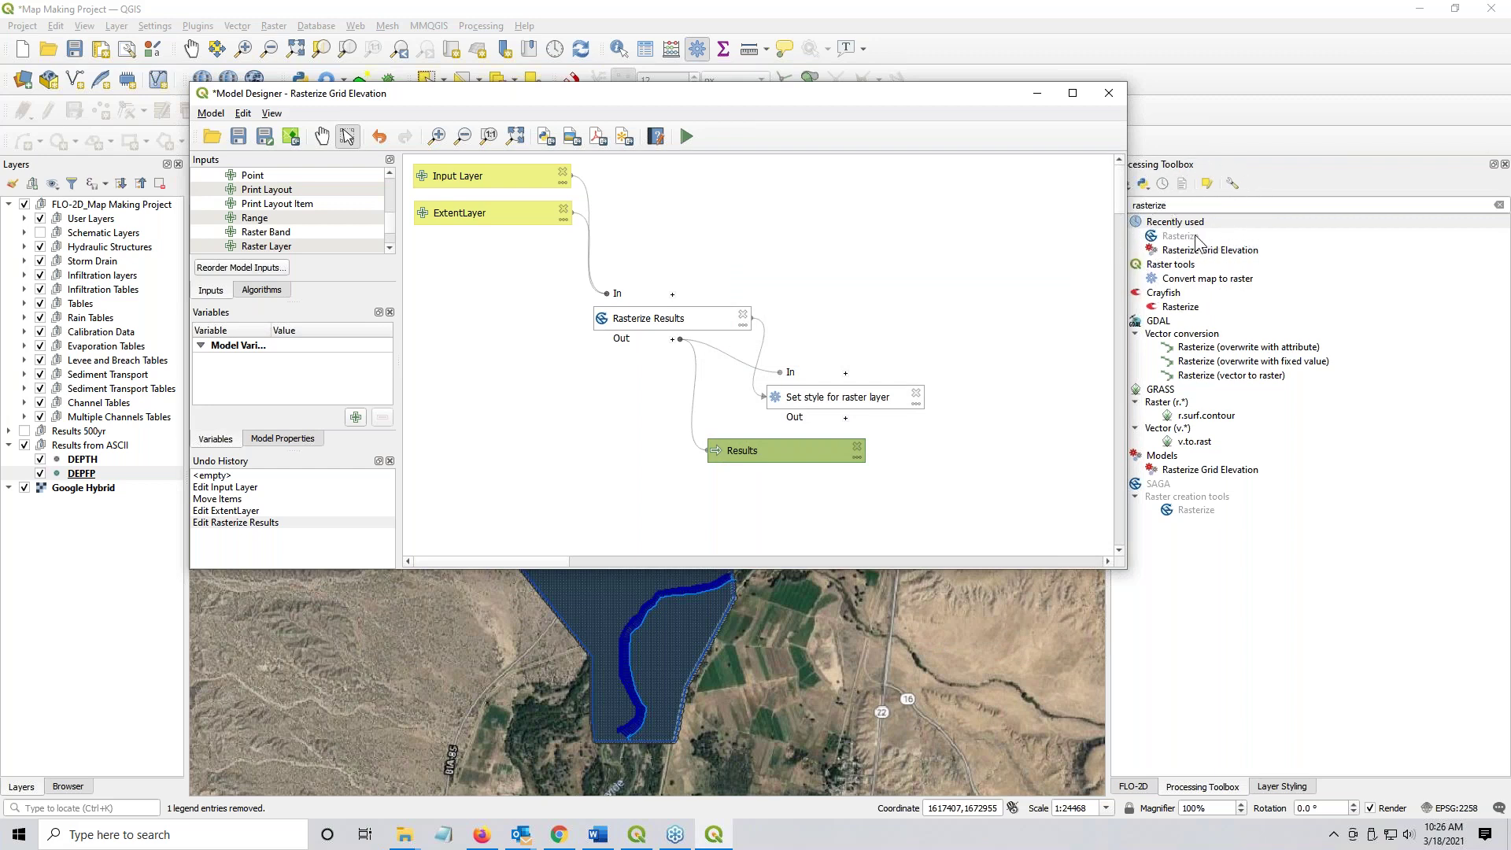
- Confirm the Set style step uses Results.qml and check the Results output's temporary-file default
{"action": "double_click", "coordinate": [839, 398]}
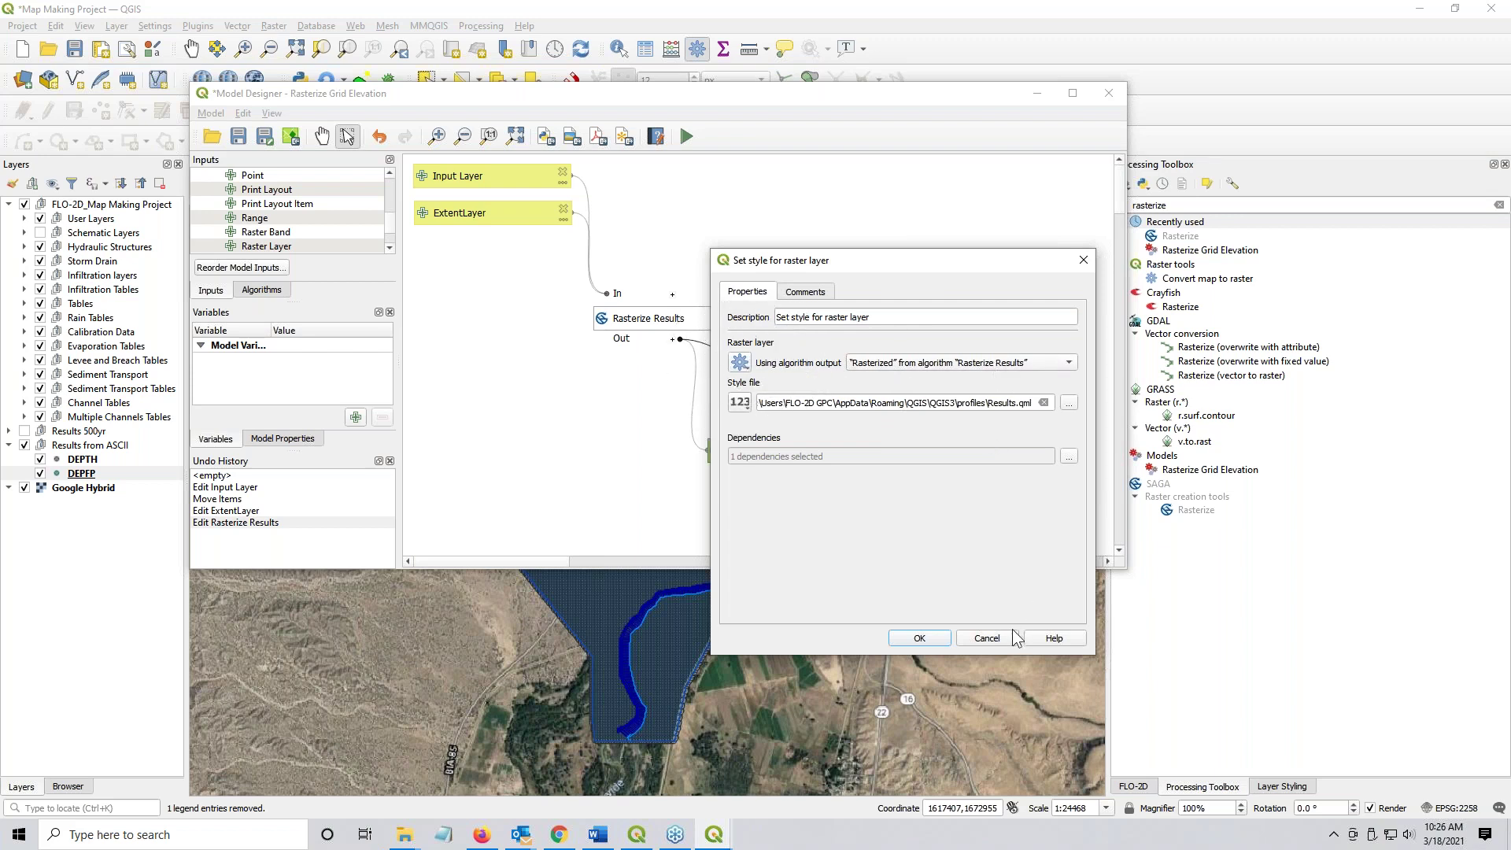
{"action": "left_click", "coordinate": [925, 638]}
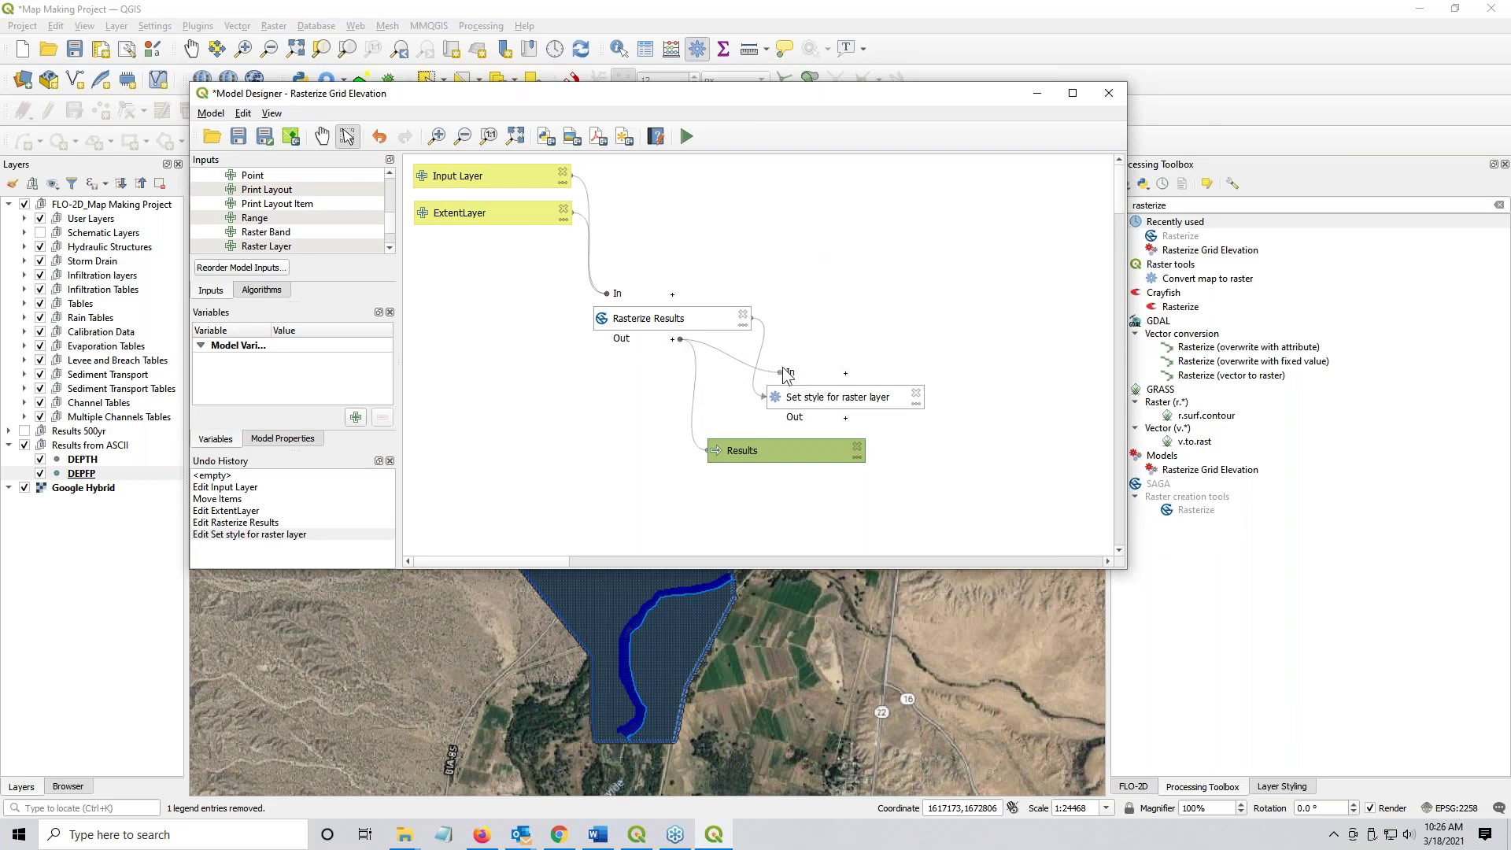
{"action": "left_click_drag", "start_coordinate": [682, 342], "coordinate": [732, 457]}
{"action": "double_click", "coordinate": [732, 449]}
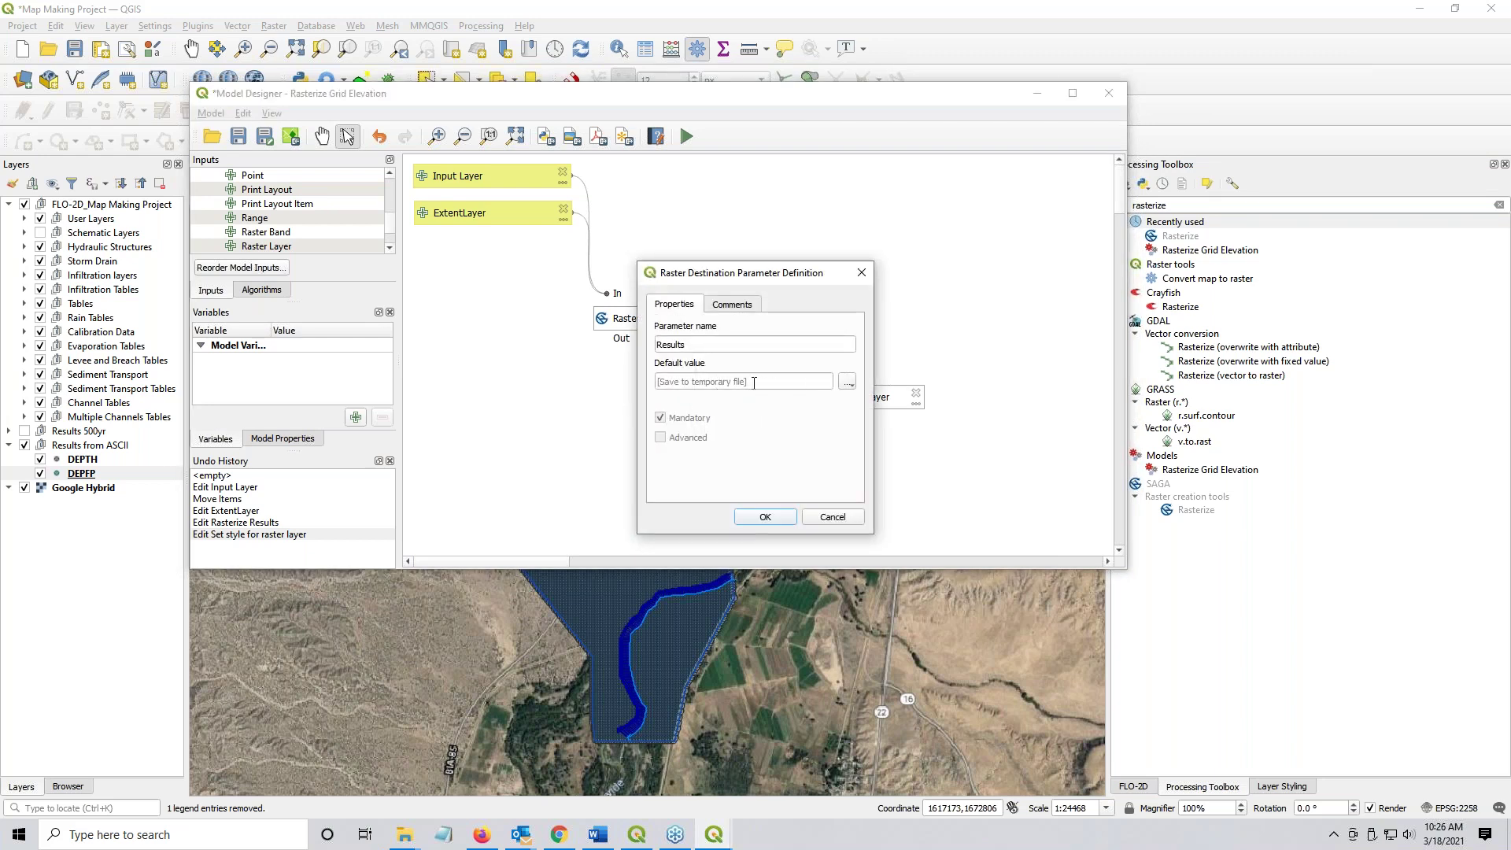
{"action": "left_click", "coordinate": [832, 521]}
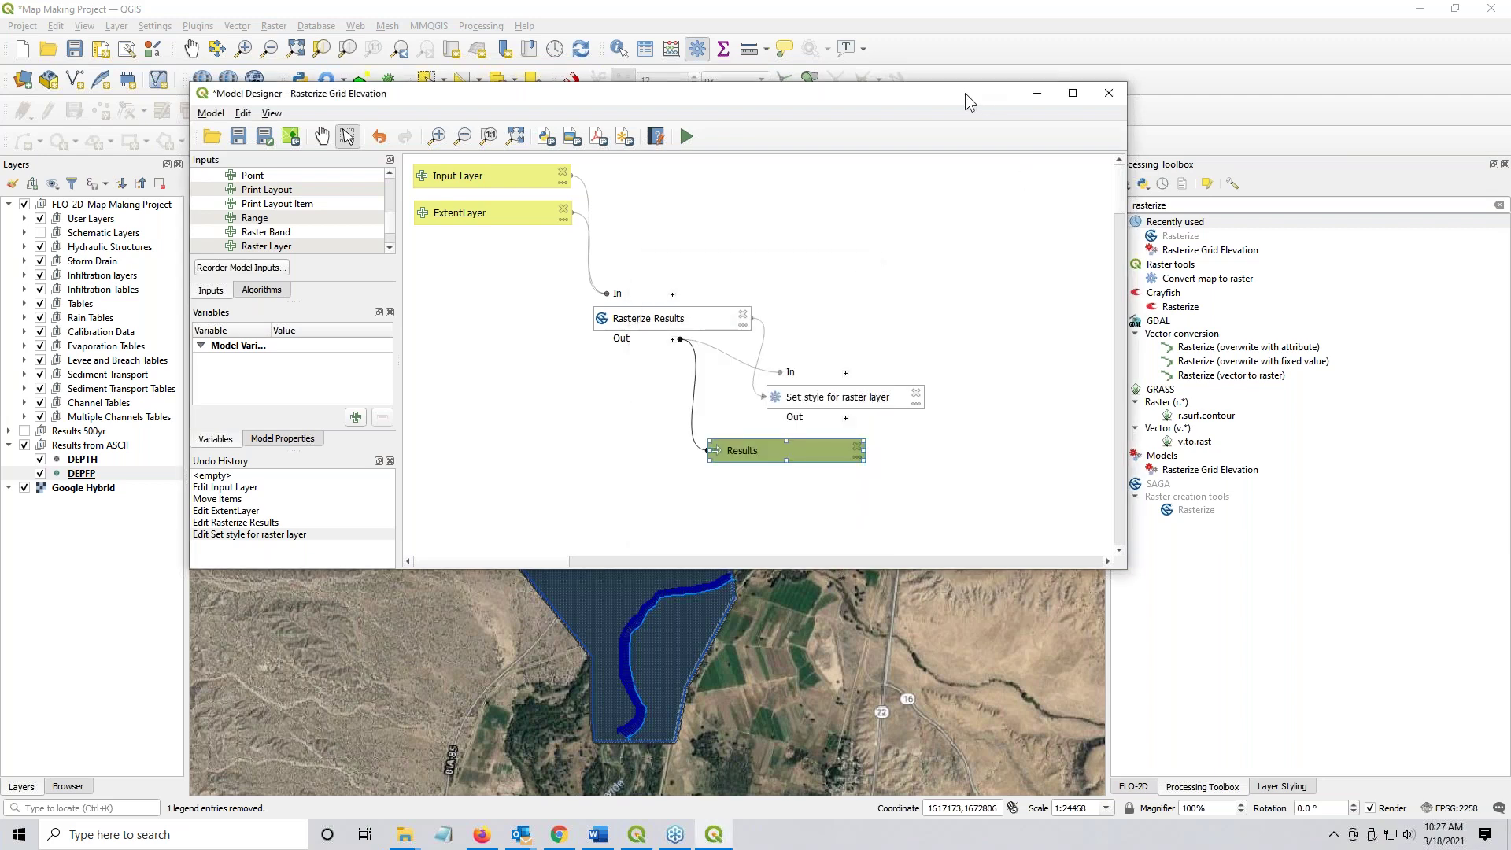
{"action": "left_click_drag", "start_coordinate": [965, 93], "coordinate": [932, 123]}
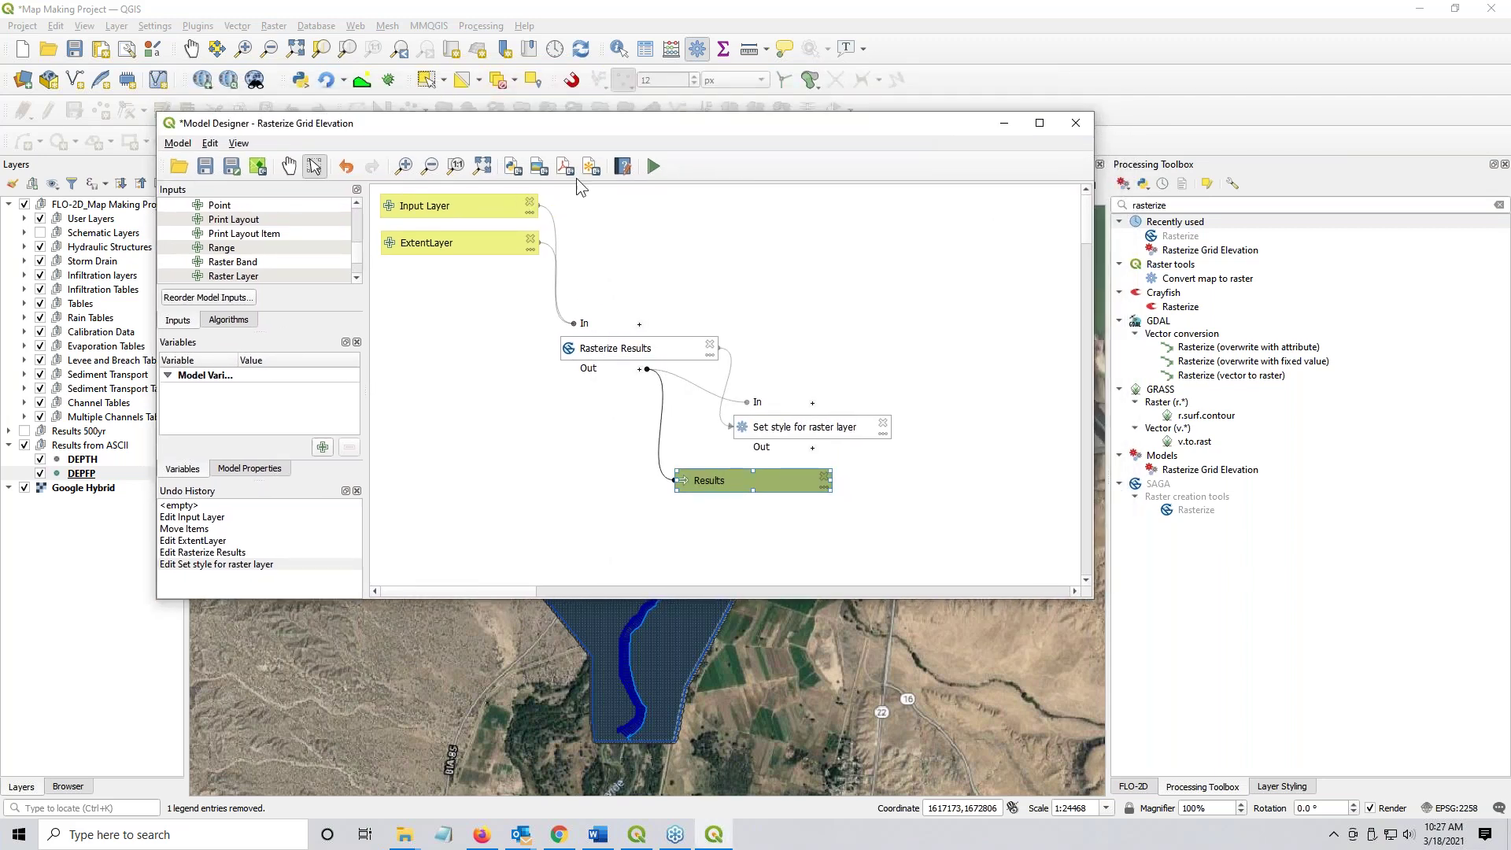
- Run the model with ExtentLayer Grid and Input Layer DEPTH, outputting Max CombDepth 500yr.sdat
{"action": "left_click", "coordinate": [653, 166]}
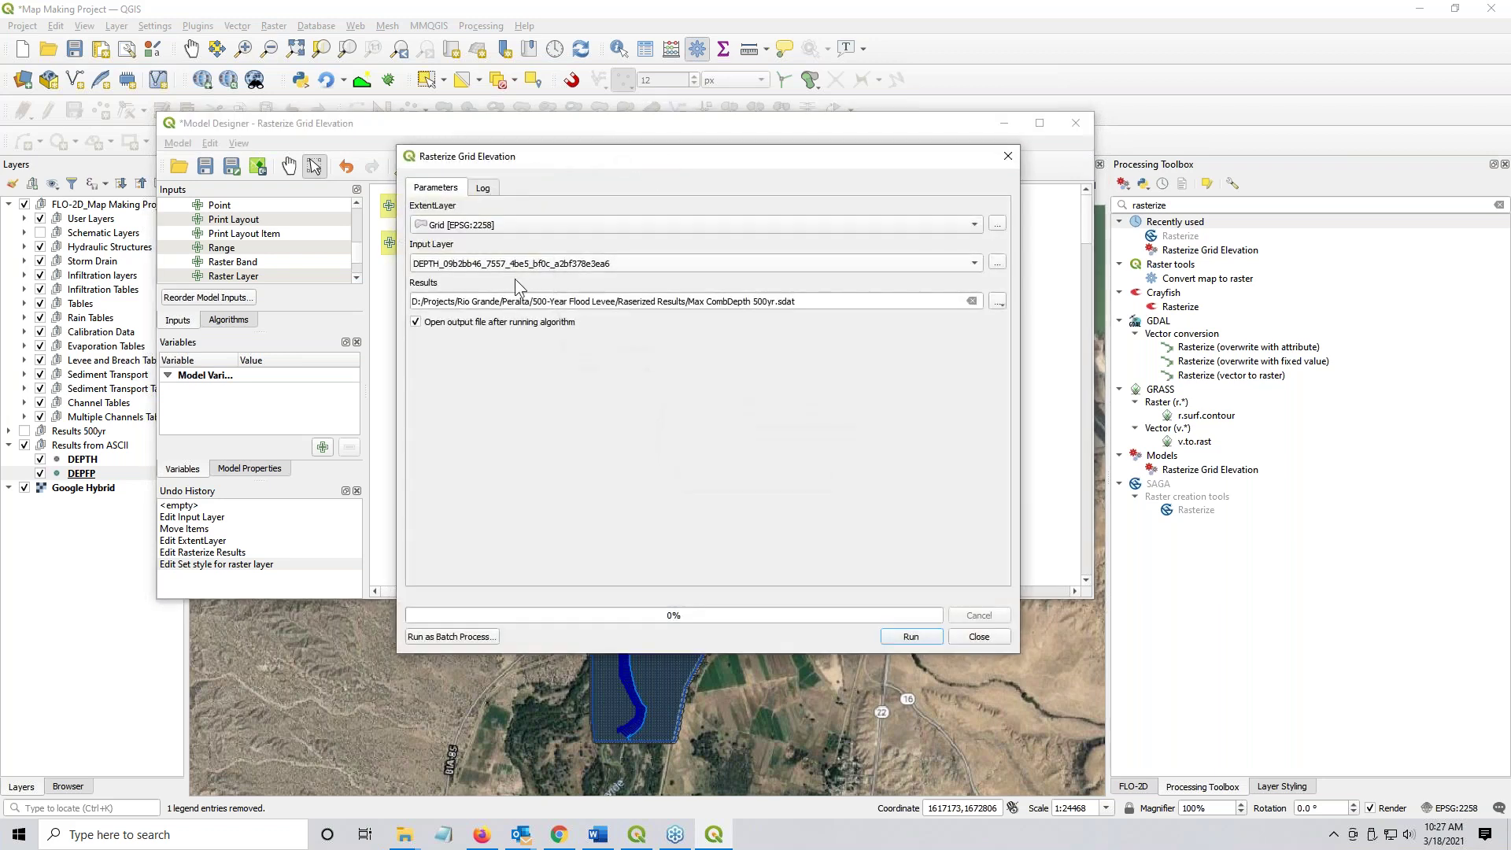
{"action": "left_click", "coordinate": [482, 227]}
{"action": "left_click", "coordinate": [483, 228]}
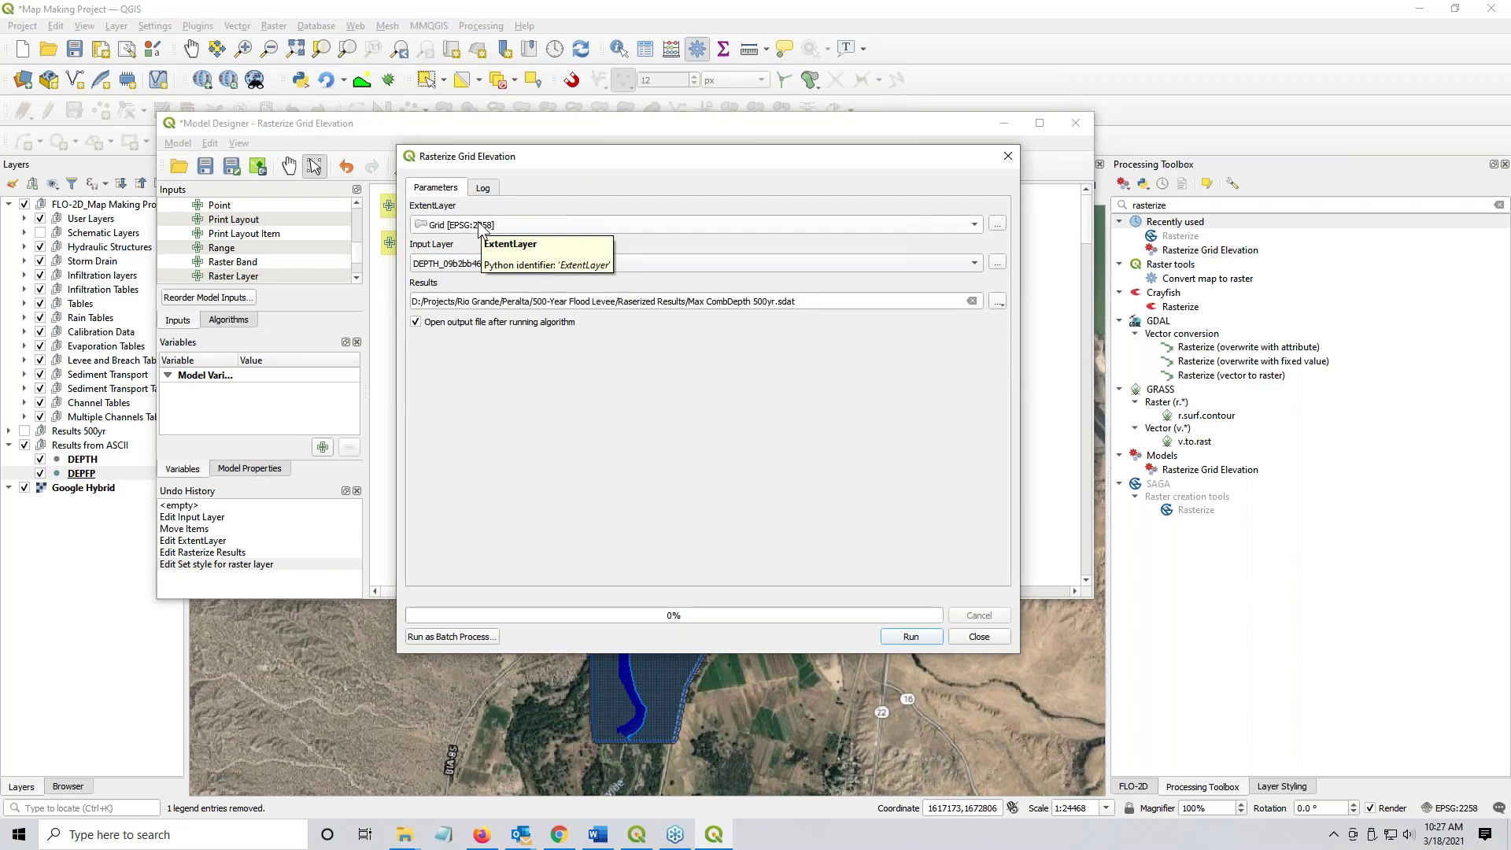
{"action": "left_click", "coordinate": [478, 271]}
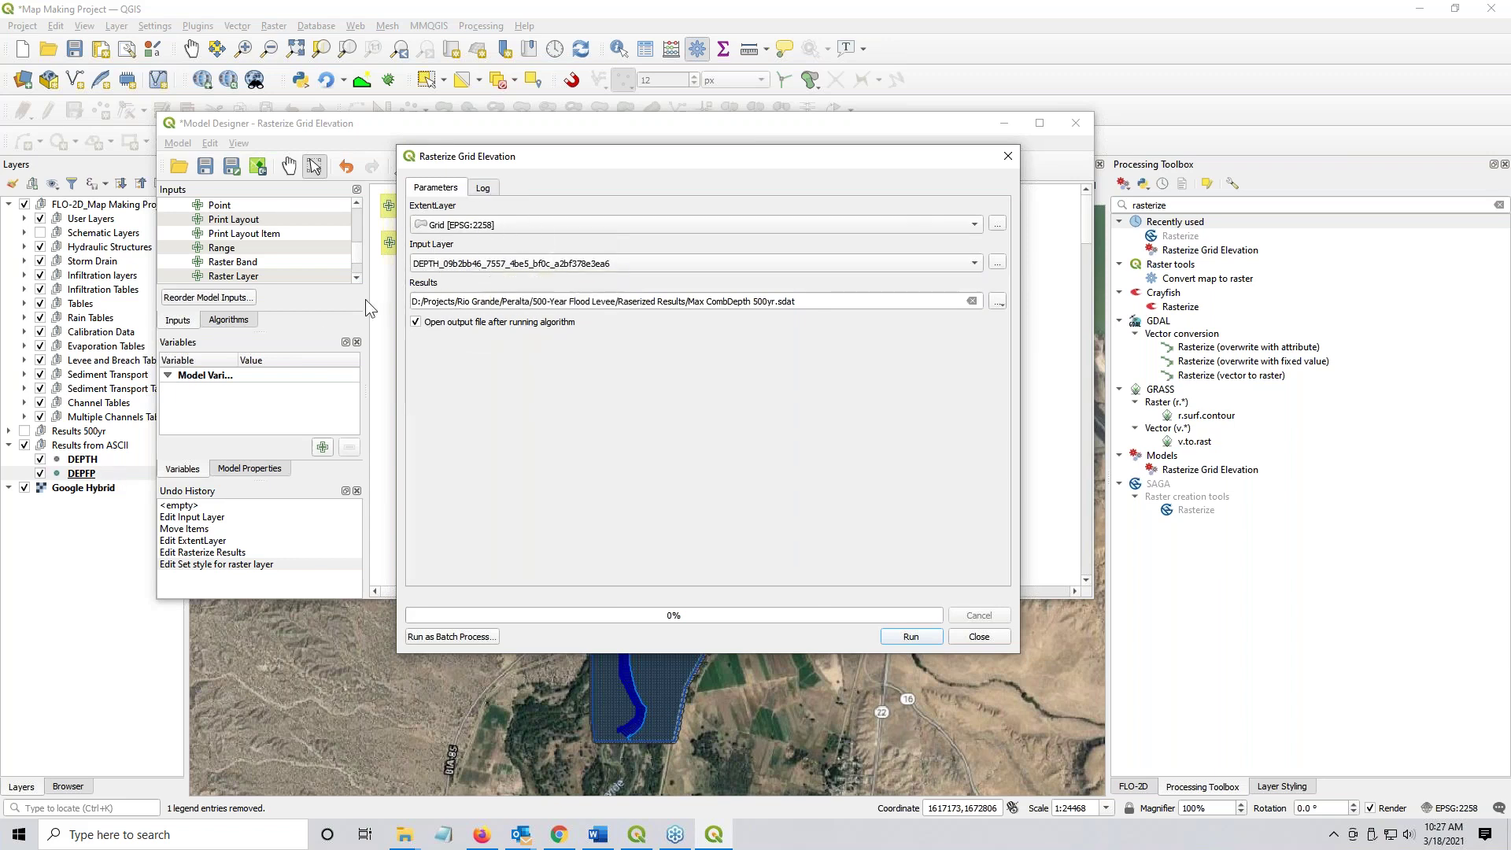
{"action": "left_click", "coordinate": [480, 268]}
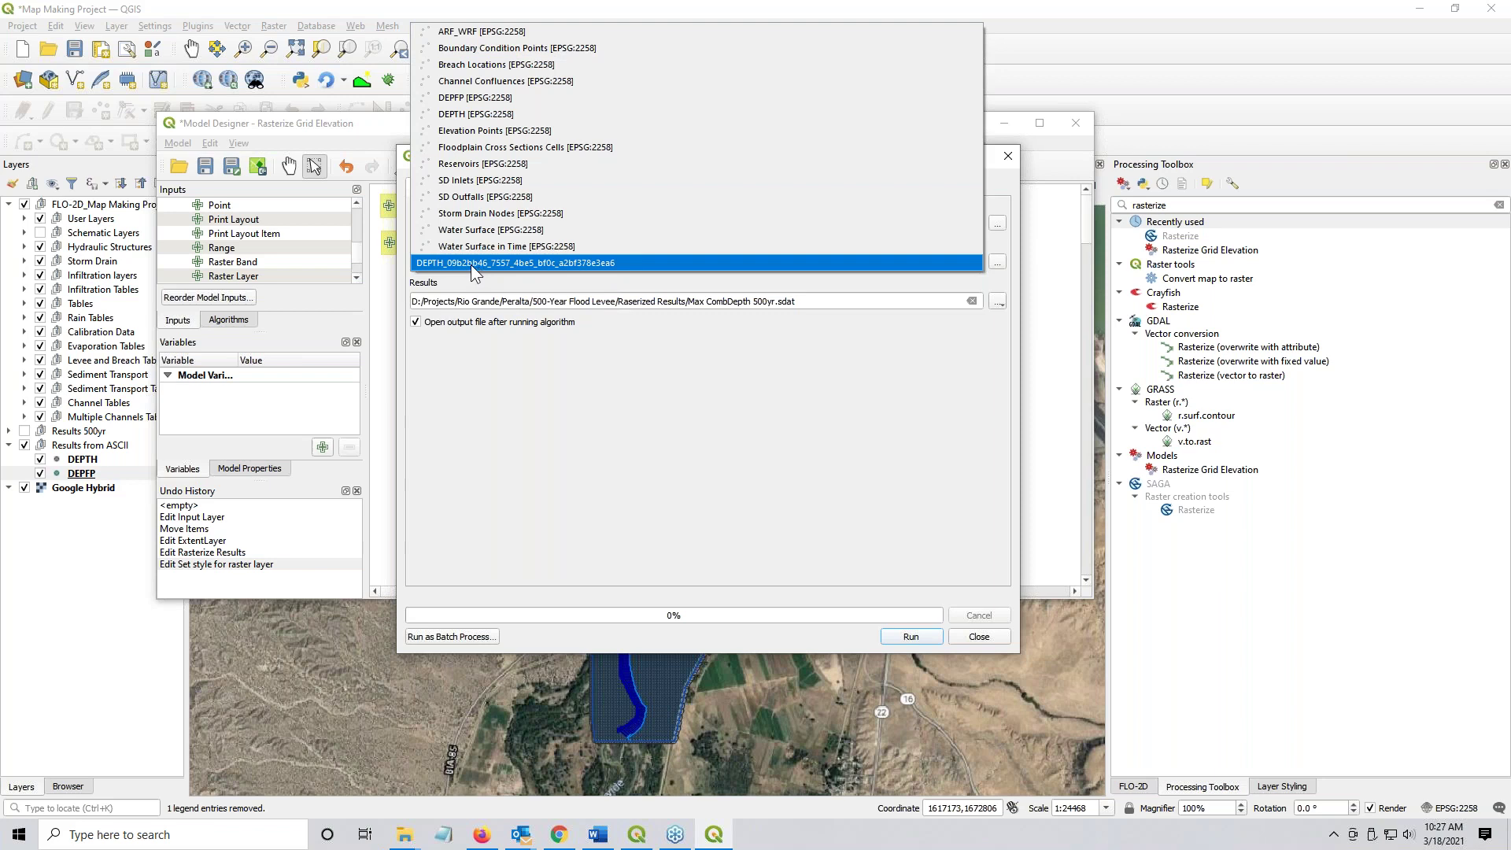
{"action": "key", "text": "Escape"}
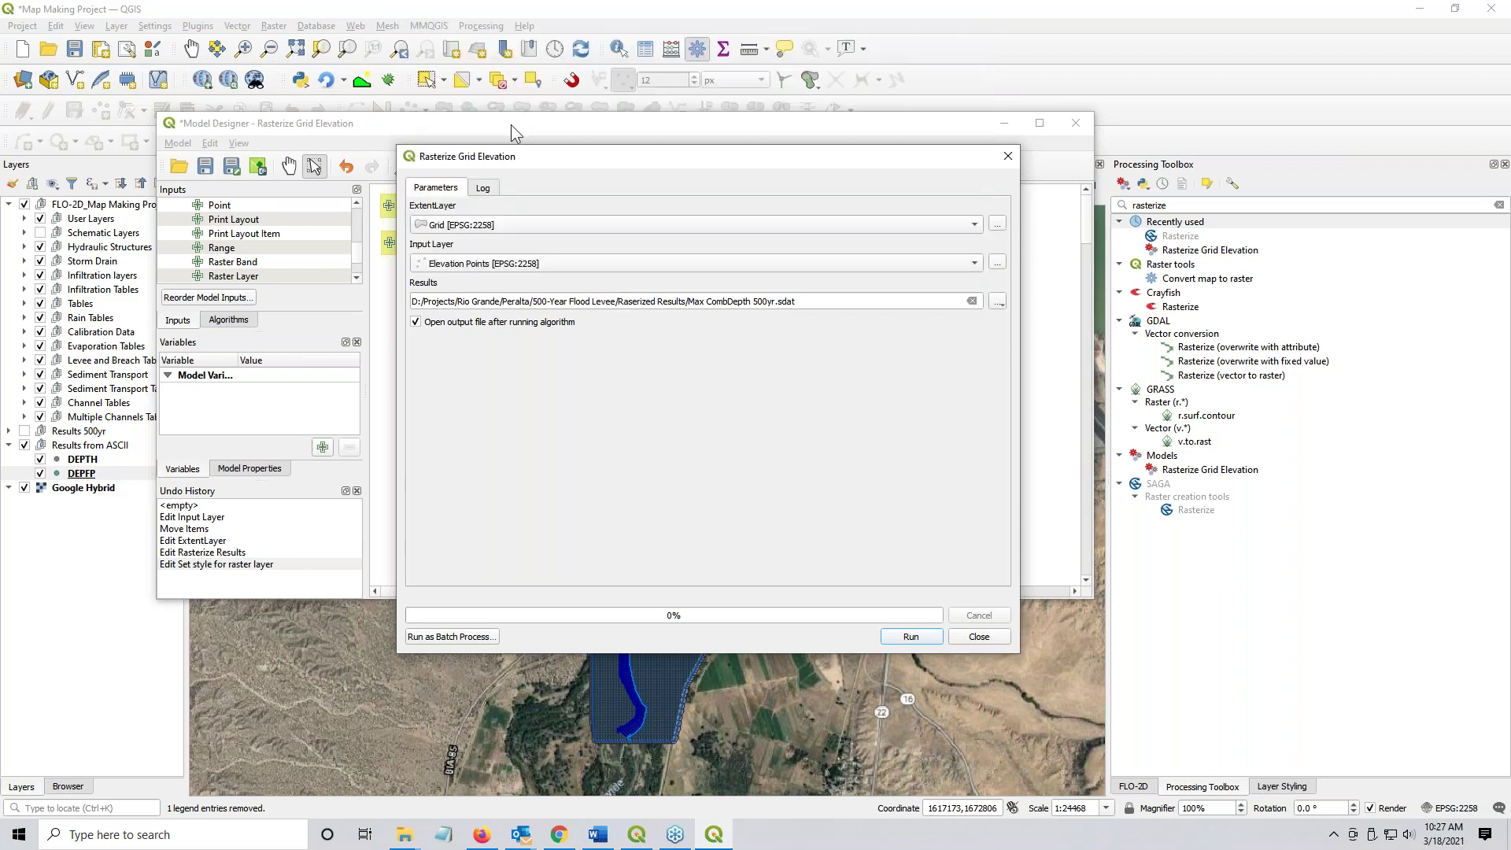
{"action": "left_click", "coordinate": [494, 267]}
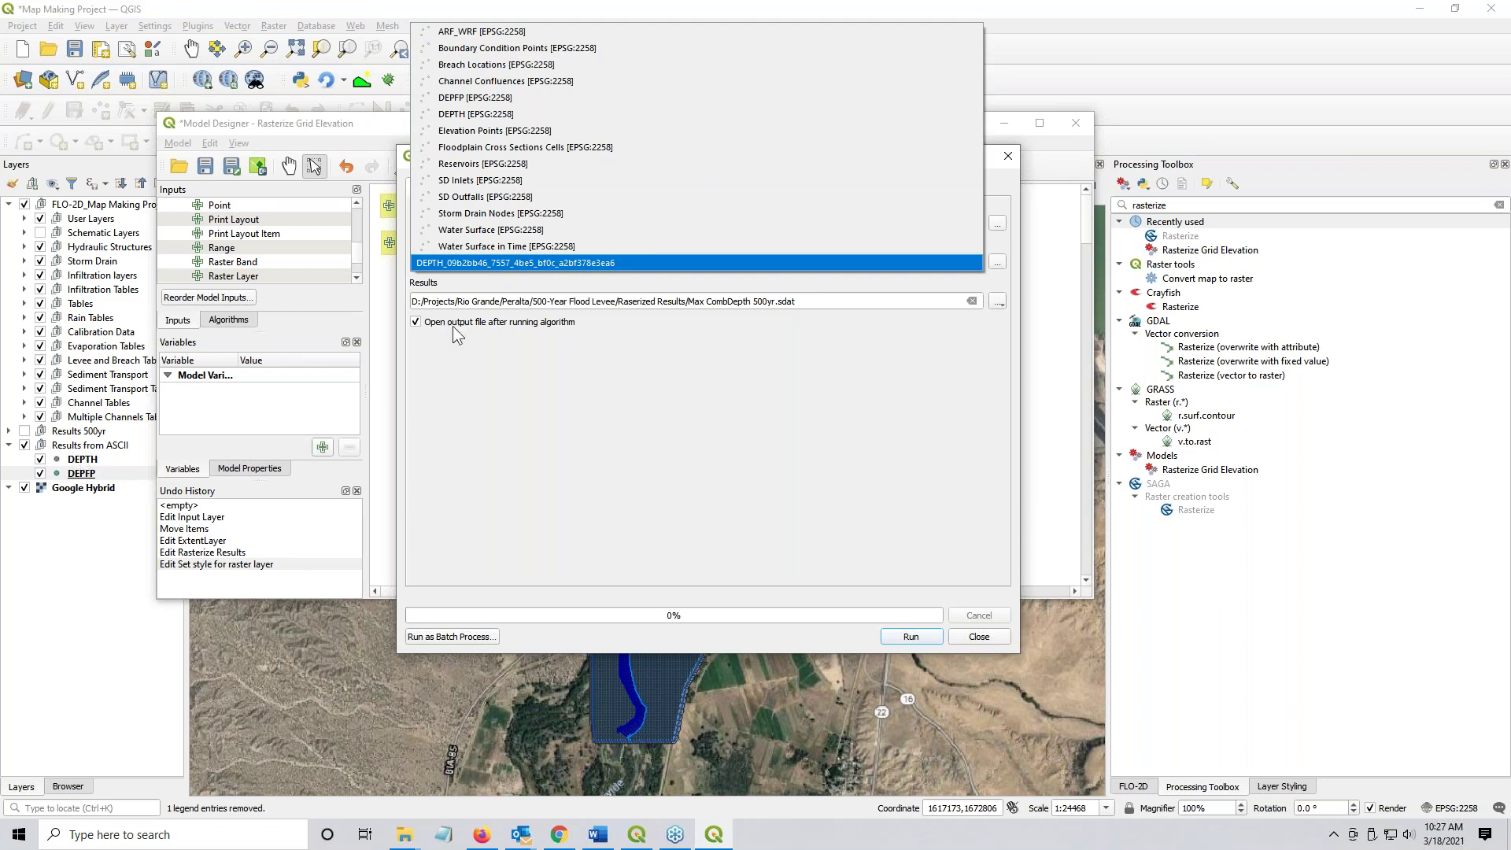
{"action": "left_click", "coordinate": [526, 98]}
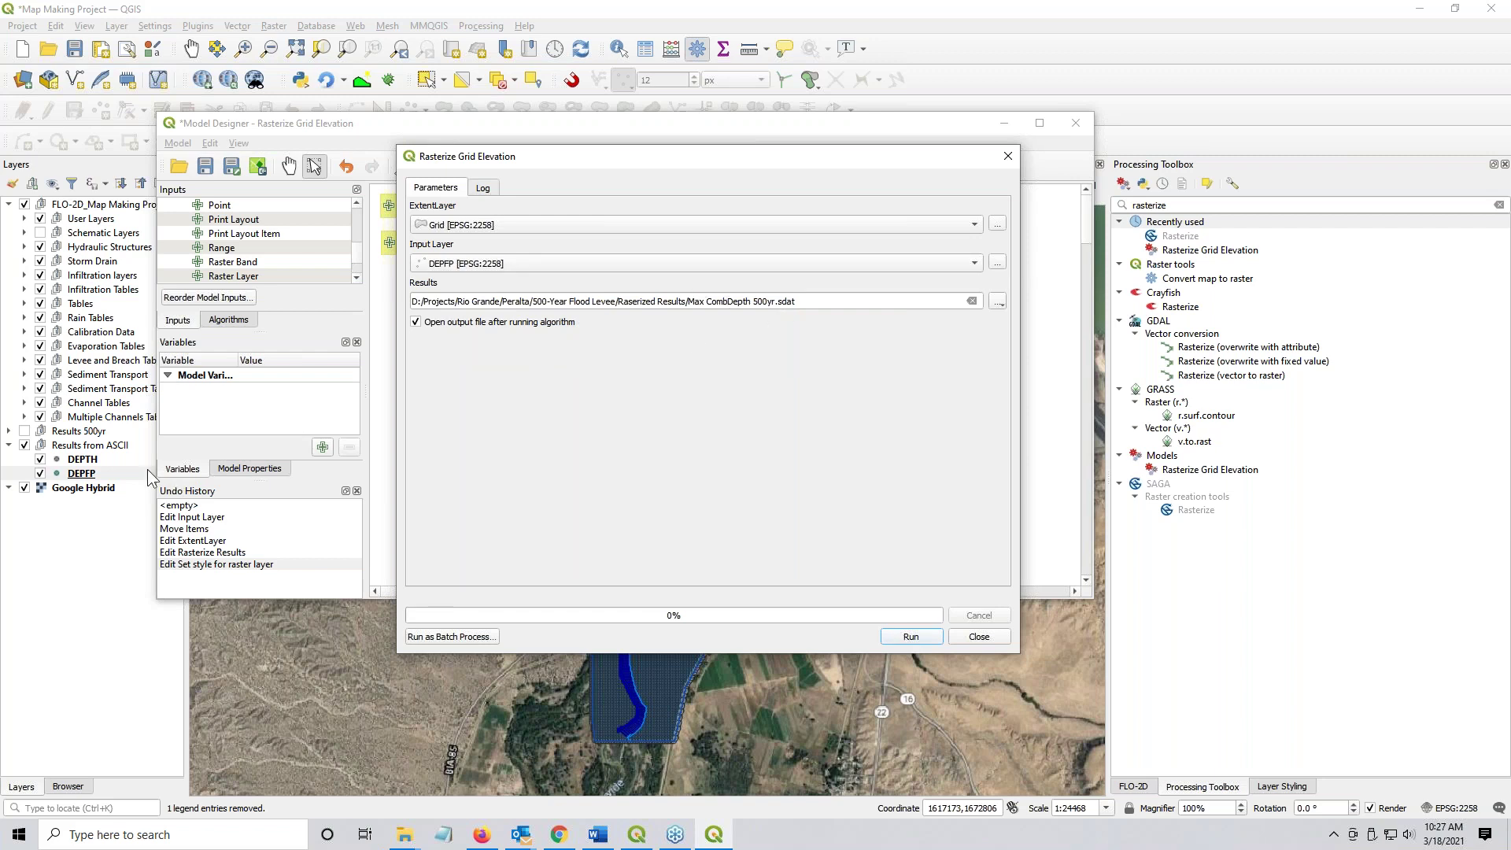
{"action": "left_click", "coordinate": [473, 264]}
{"action": "left_click", "coordinate": [481, 280]}
{"action": "left_click", "coordinate": [911, 638]}
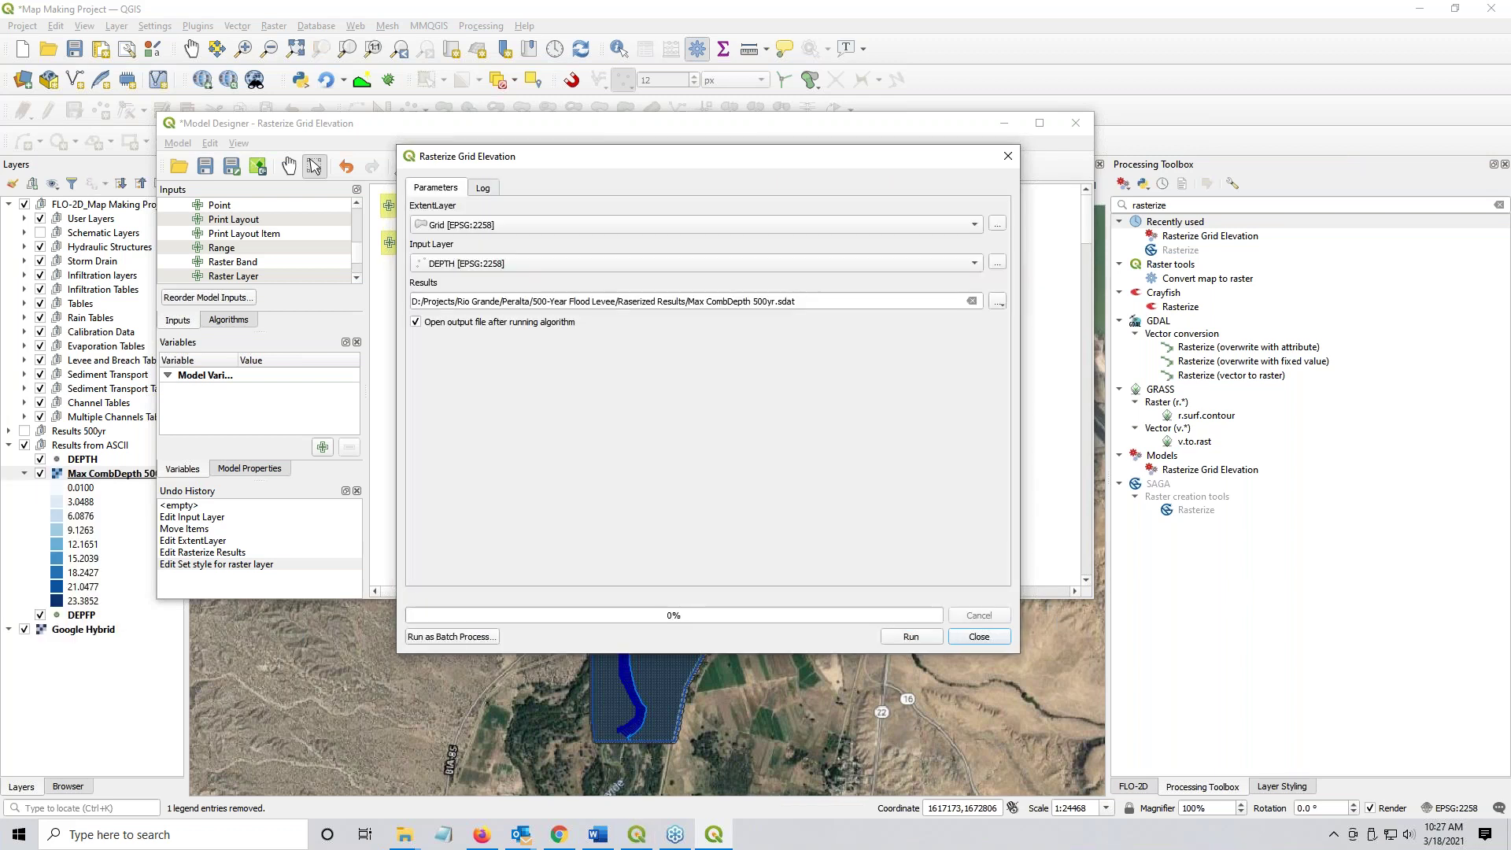
- Rerun the model on DEPFP with the output renamed to Max Depth 500yr.sdat
{"action": "left_click", "coordinate": [446, 268]}
{"action": "left_click", "coordinate": [459, 247]}
{"action": "left_click", "coordinate": [829, 300]}
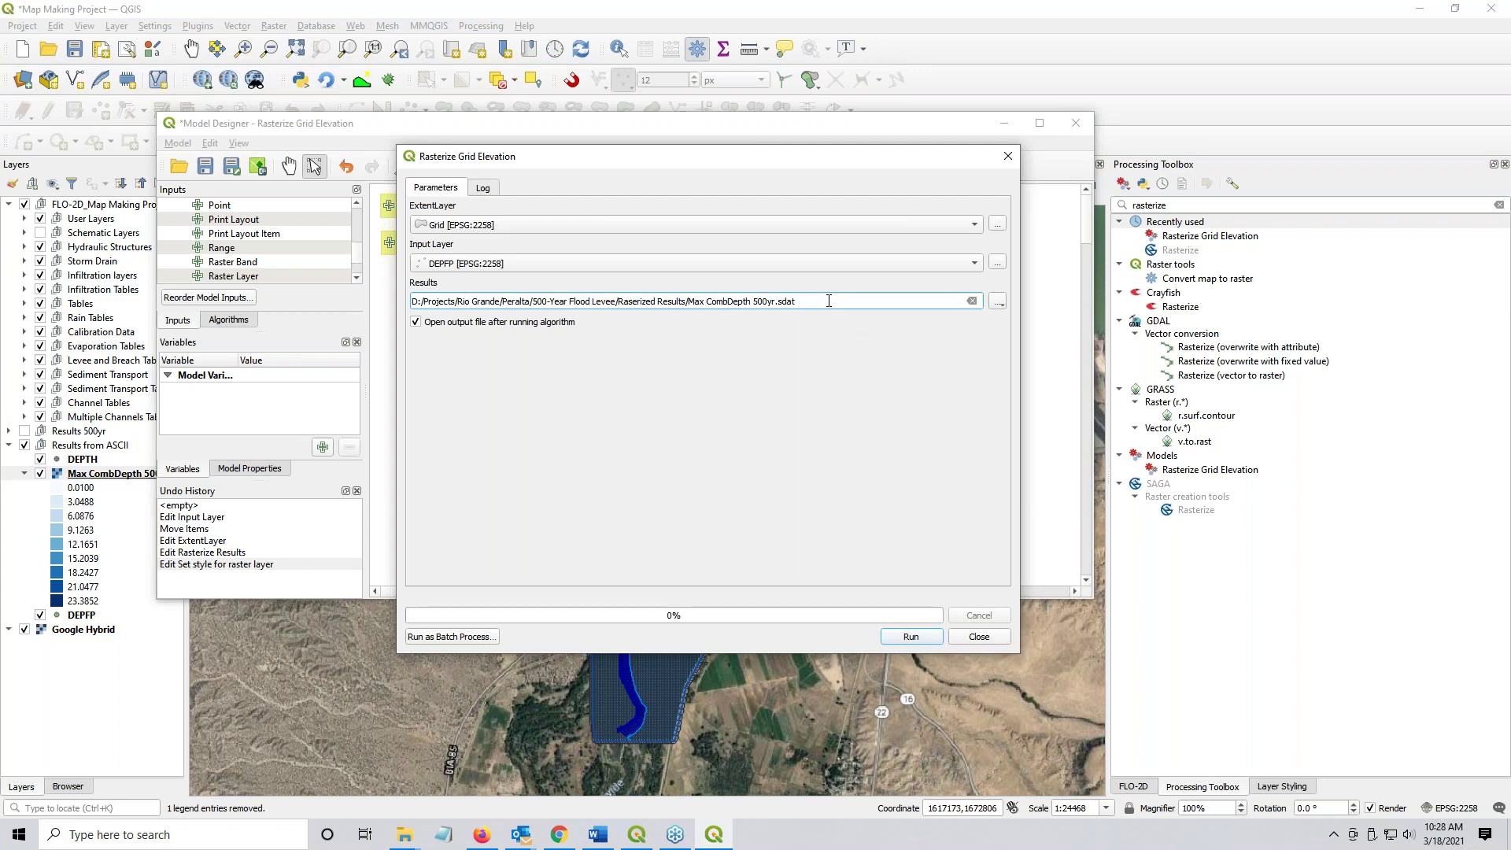
{"action": "key", "text": "BackSpace"}
{"action": "key", "text": "BackSpace"}
{"action": "key", "text": "BackSpace"}
{"action": "key", "text": "BackSpace"}
{"action": "key", "text": "BackSpace"}
{"action": "key", "text": "BackSpace"}
{"action": "key", "text": "BackSpace"}
{"action": "key", "text": "BackSpace"}
{"action": "key", "text": "BackSpace"}
{"action": "key", "text": "BackSpace"}
{"action": "key", "text": "BackSpace"}
{"action": "key", "text": "BackSpace"}
{"action": "key", "text": "BackSpace"}
{"action": "key", "text": "BackSpace"}
{"action": "key", "text": "BackSpace"}
{"action": "key", "text": "BackSpace"}
{"action": "key", "text": "BackSpace"}
{"action": "key", "text": "BackSpace"}
{"action": "key", "text": "BackSpace"}
{"action": "type", "text": "Depth"}
{"action": "type", "text": "dat"}
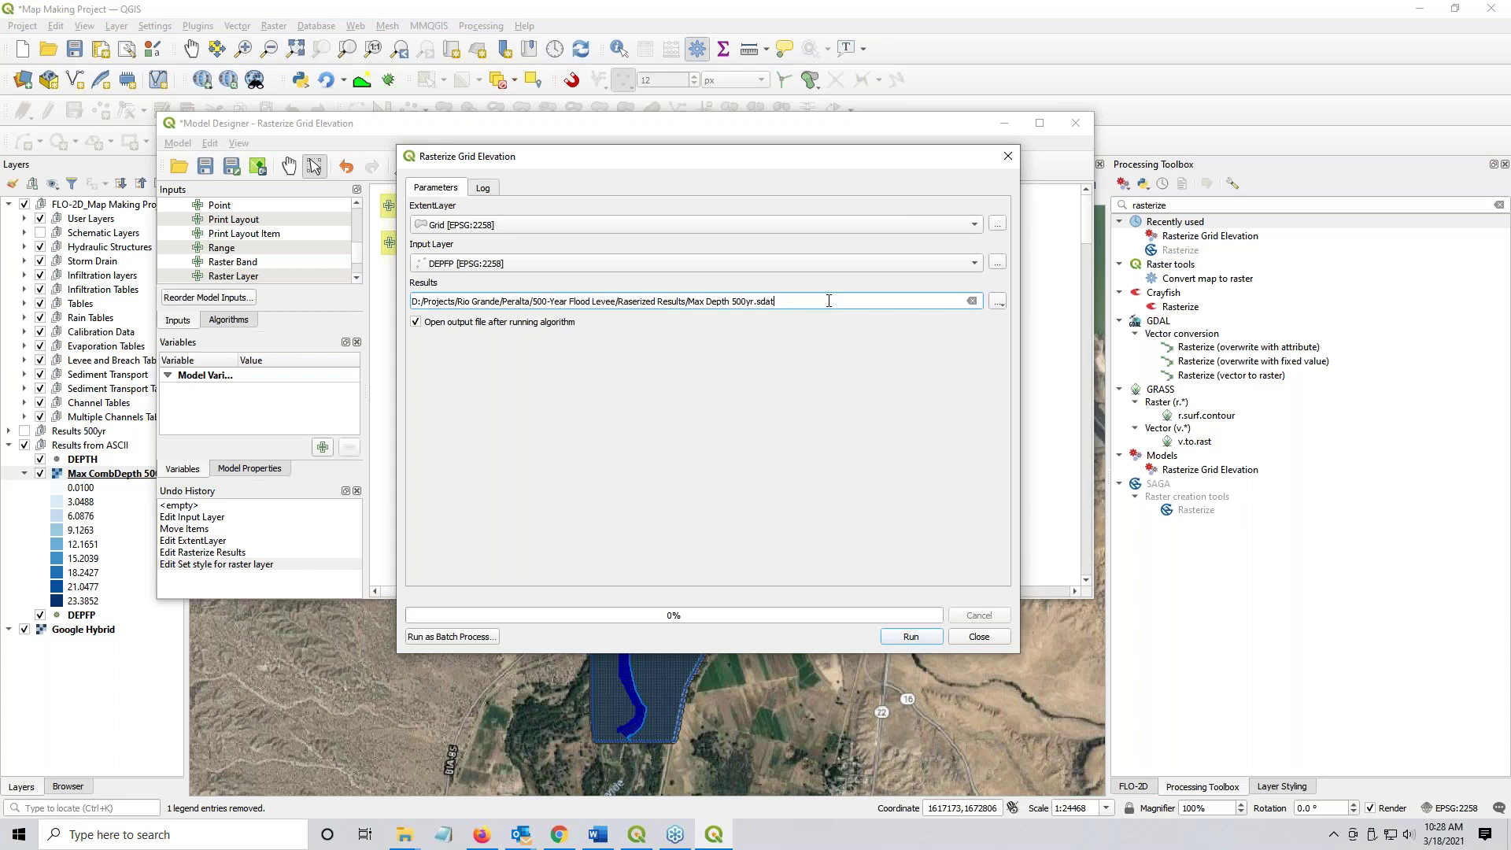
{"action": "left_click", "coordinate": [907, 637]}
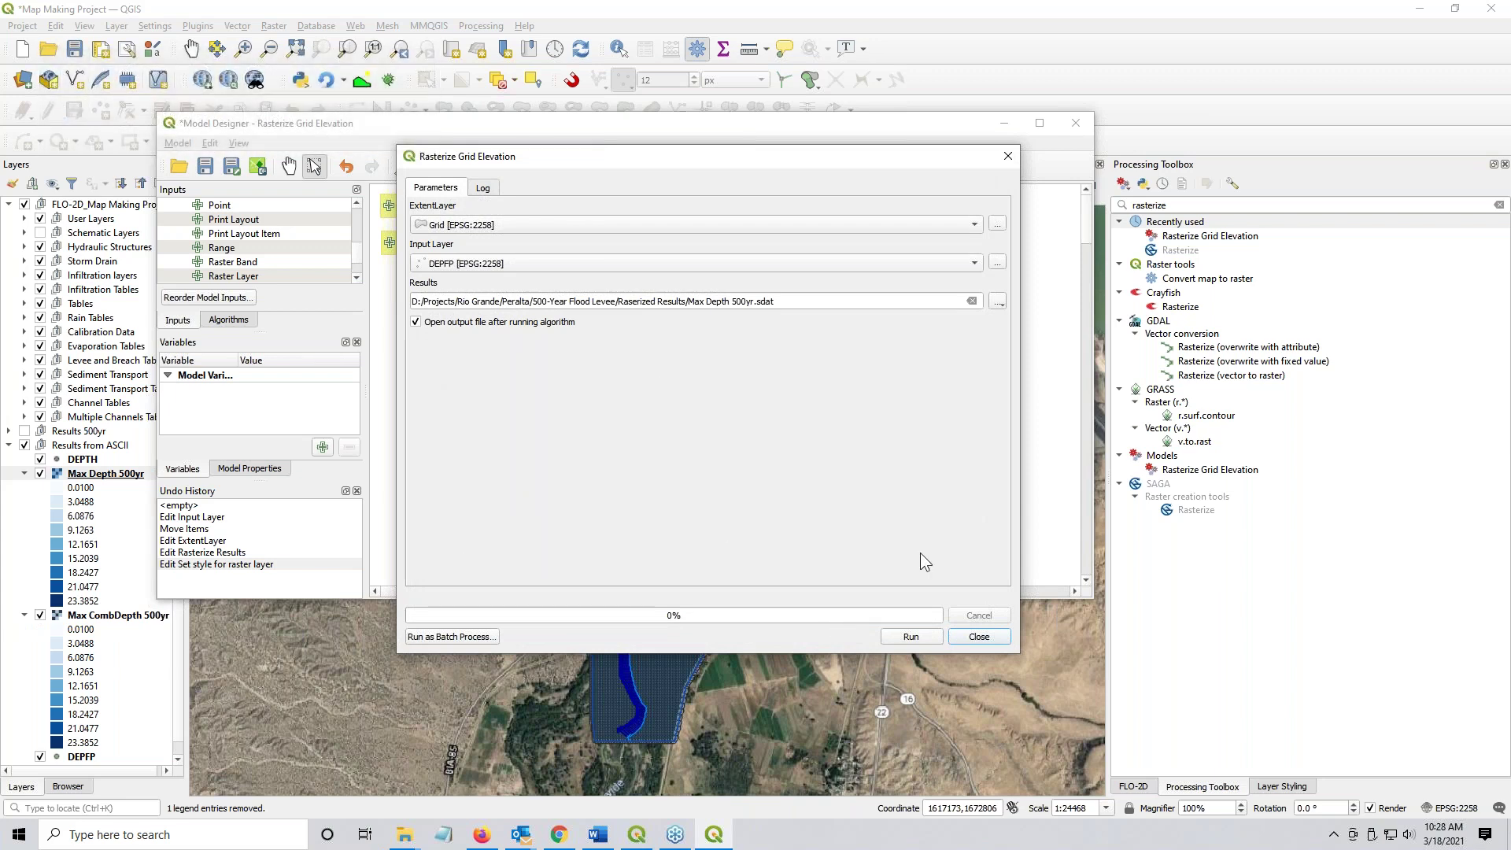
- Overwrite RasterizeResults.model3 with the Rasterize Grid Elevation model and close the Model Designer
{"action": "left_click", "coordinate": [976, 637]}
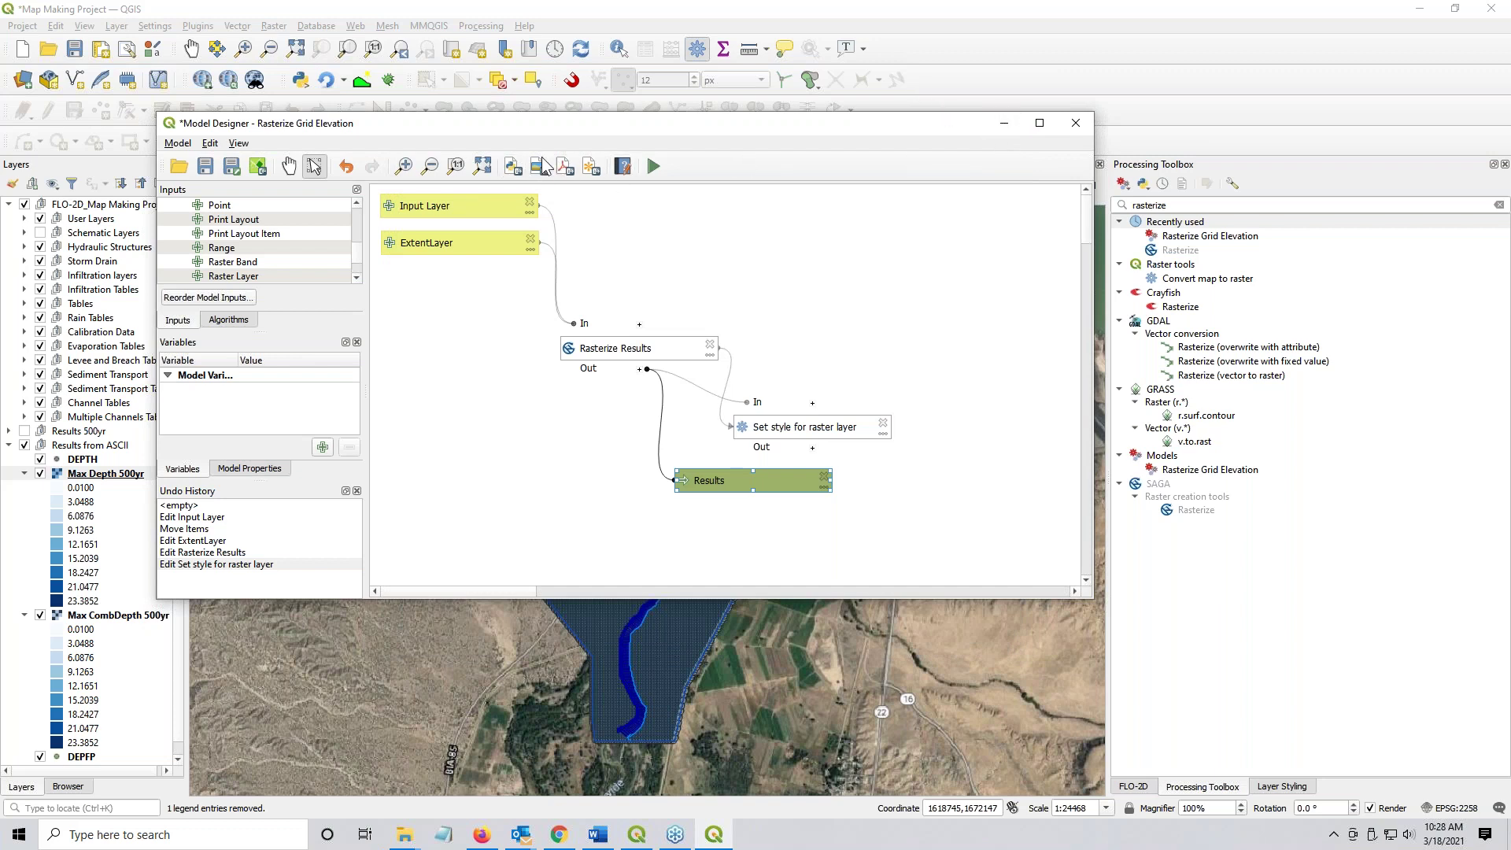
{"action": "key", "text": "ctrl+s"}
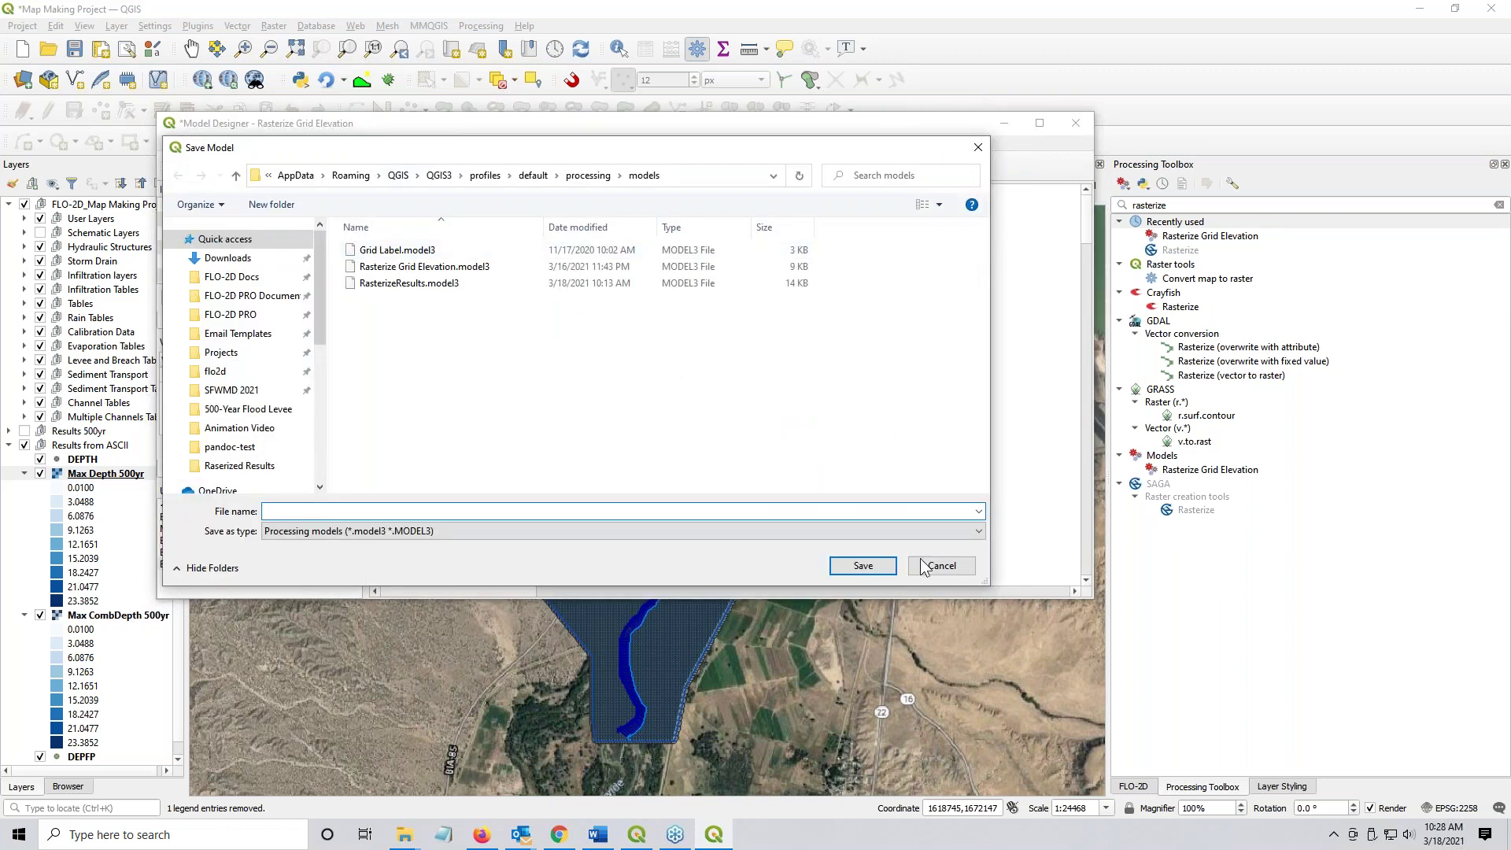
{"action": "left_click", "coordinate": [398, 283]}
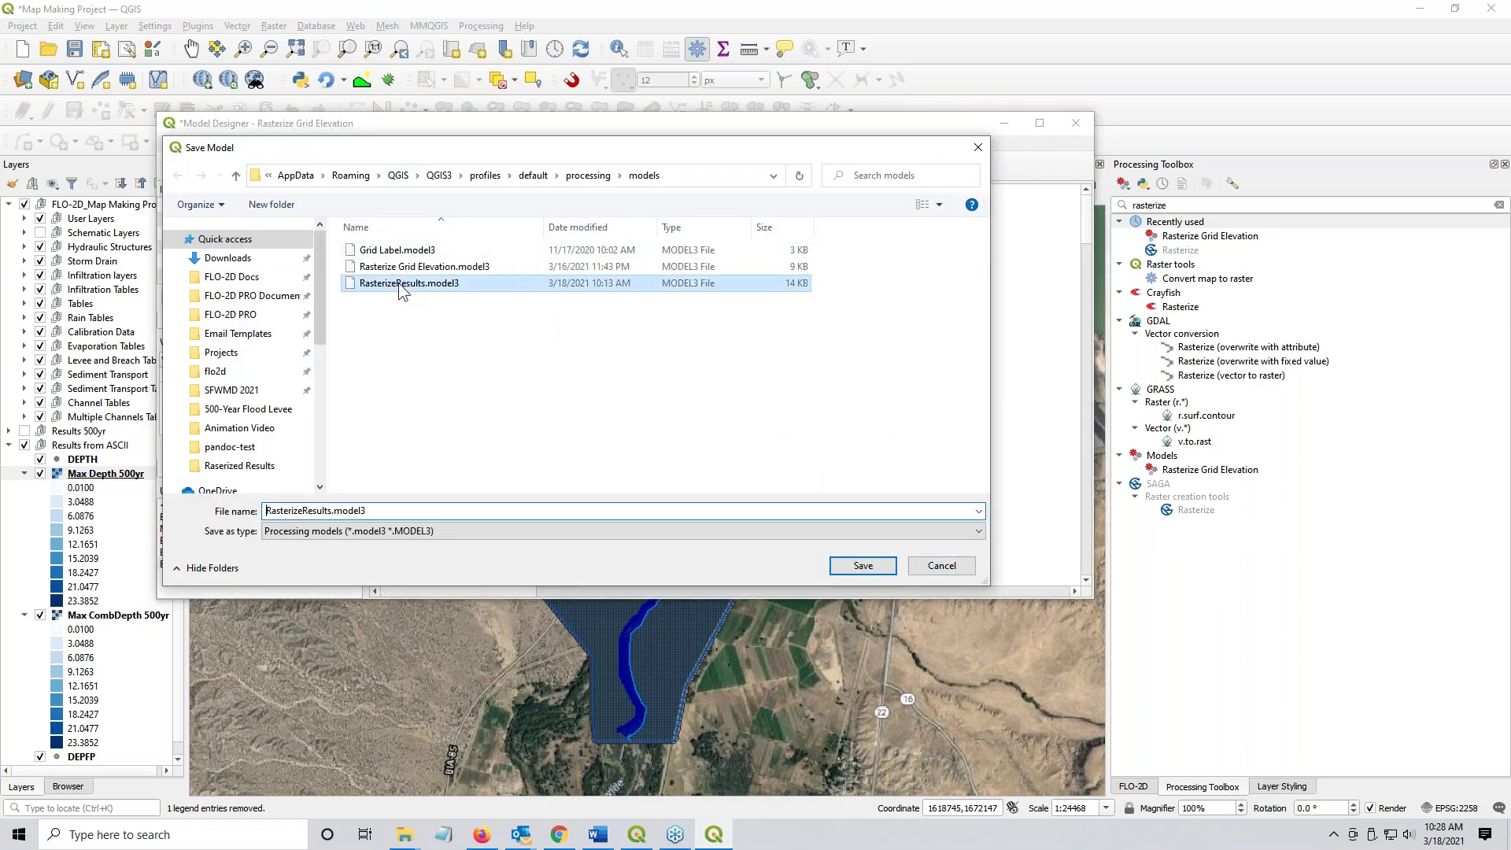
{"action": "left_click", "coordinate": [863, 565]}
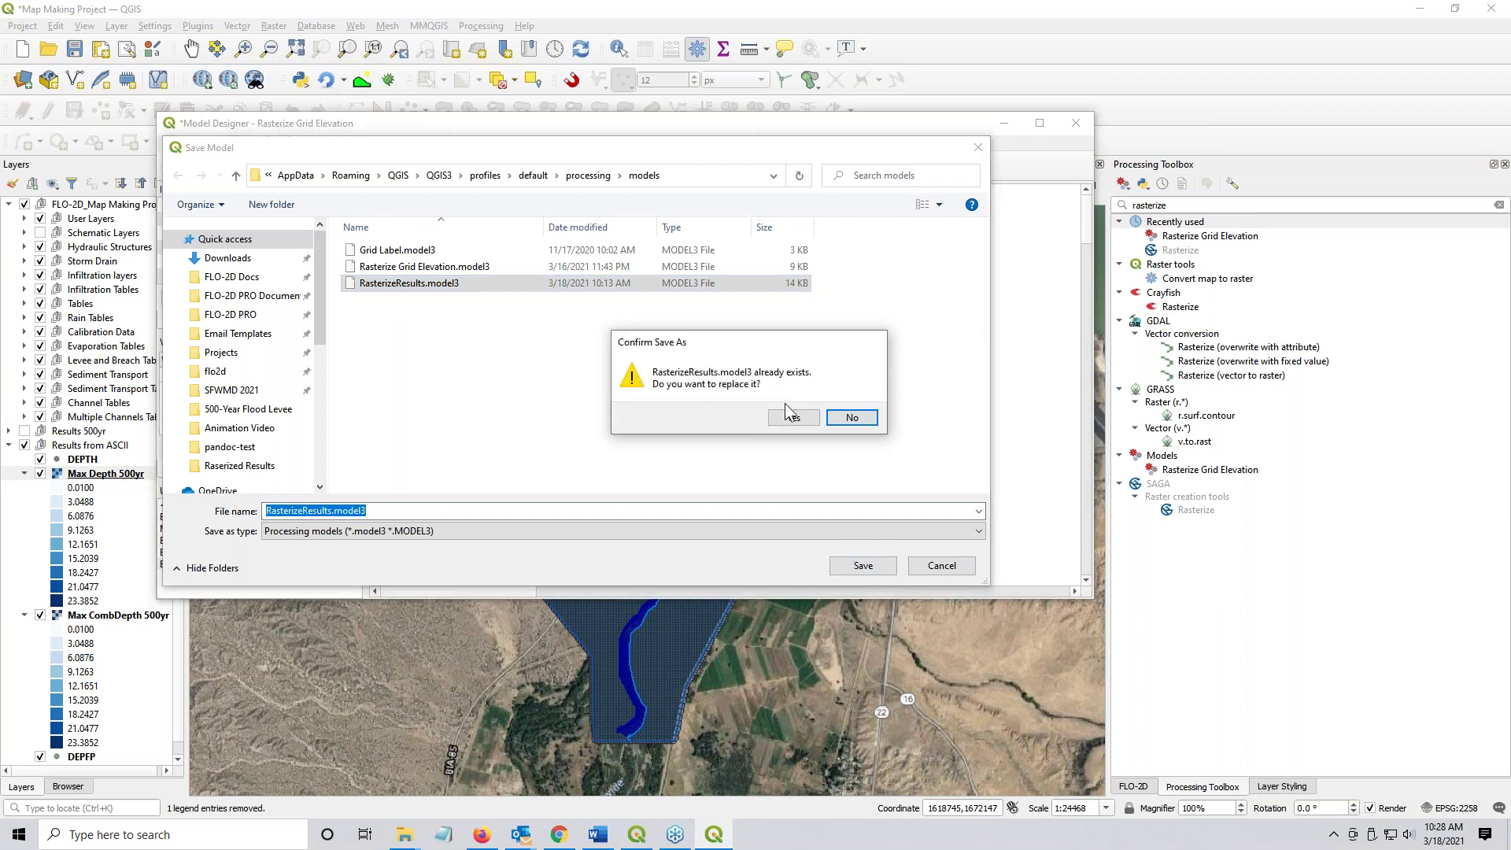
{"action": "left_click", "coordinate": [783, 417]}
{"action": "left_click", "coordinate": [1077, 123]}
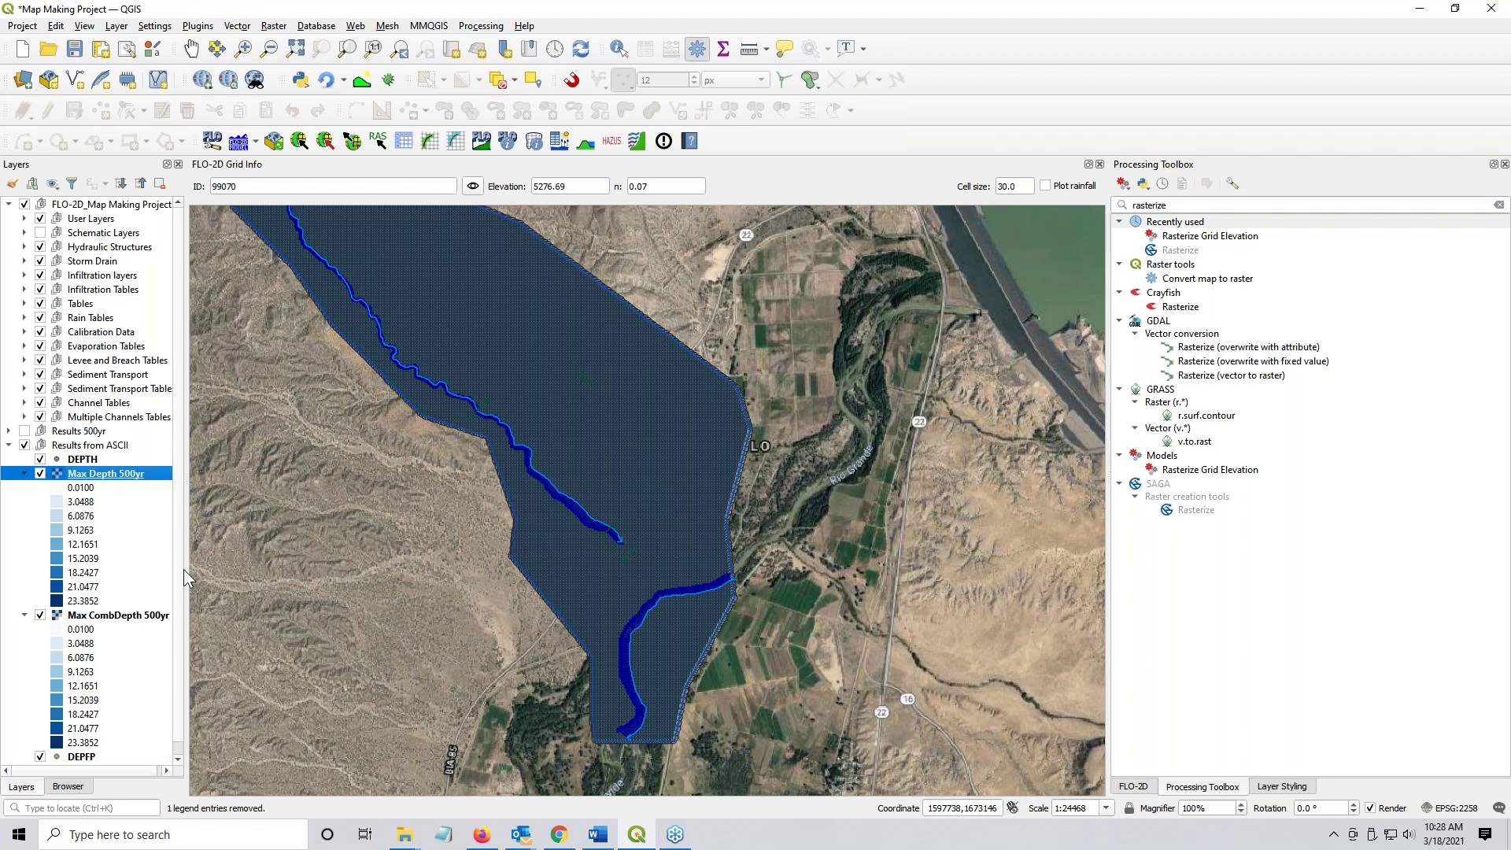
- Turn off the DEPTH points layer, drag it below the depth rasters, and collapse Results from ASCII
{"action": "left_click", "coordinate": [79, 462]}
{"action": "key", "text": "space"}
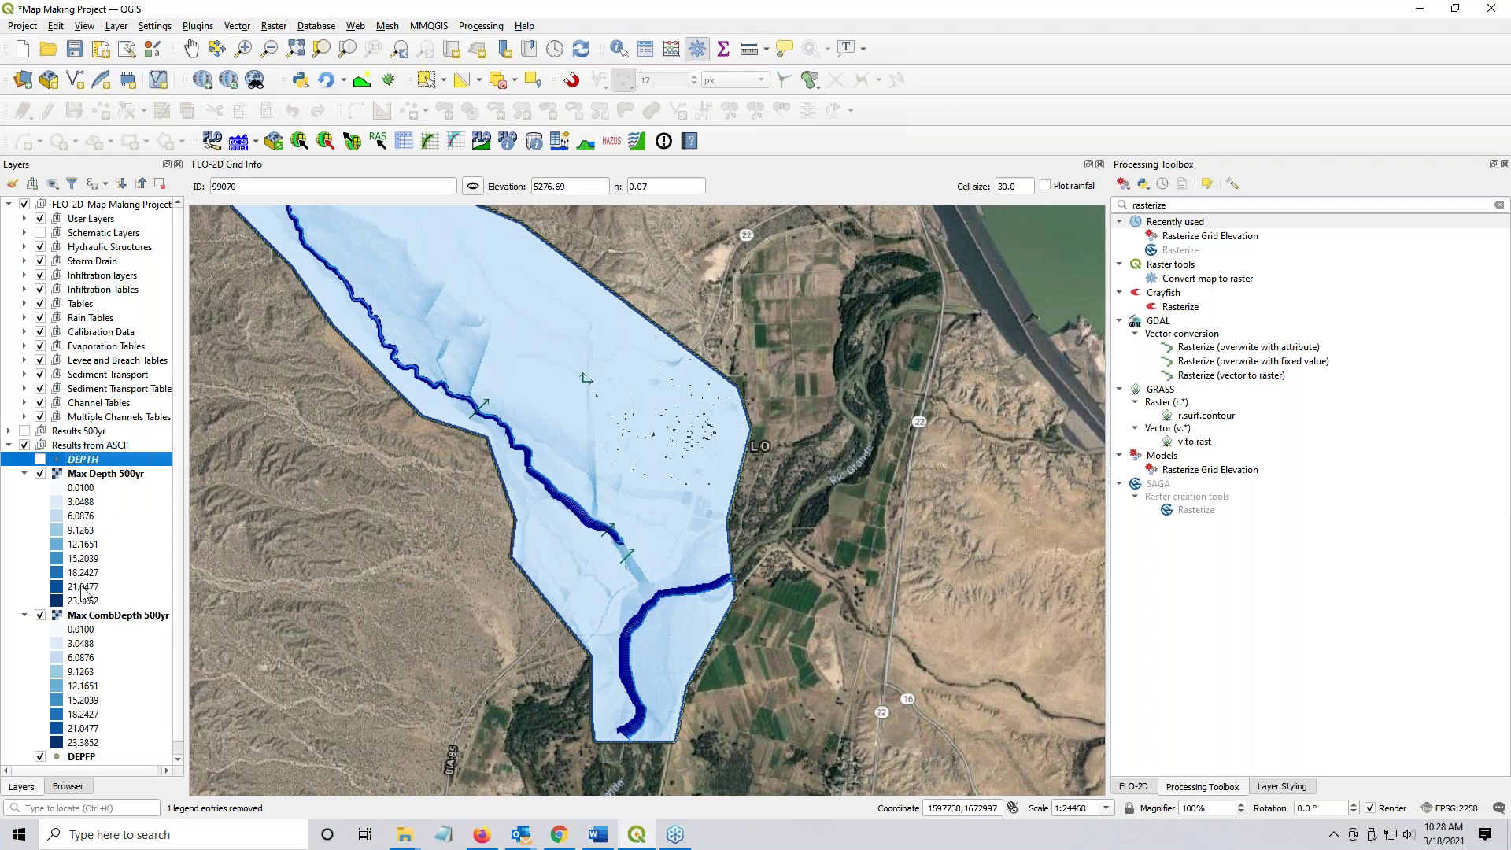
{"action": "scroll", "coordinate": [71, 551], "scroll_direction": "down", "scroll_amount": 1}
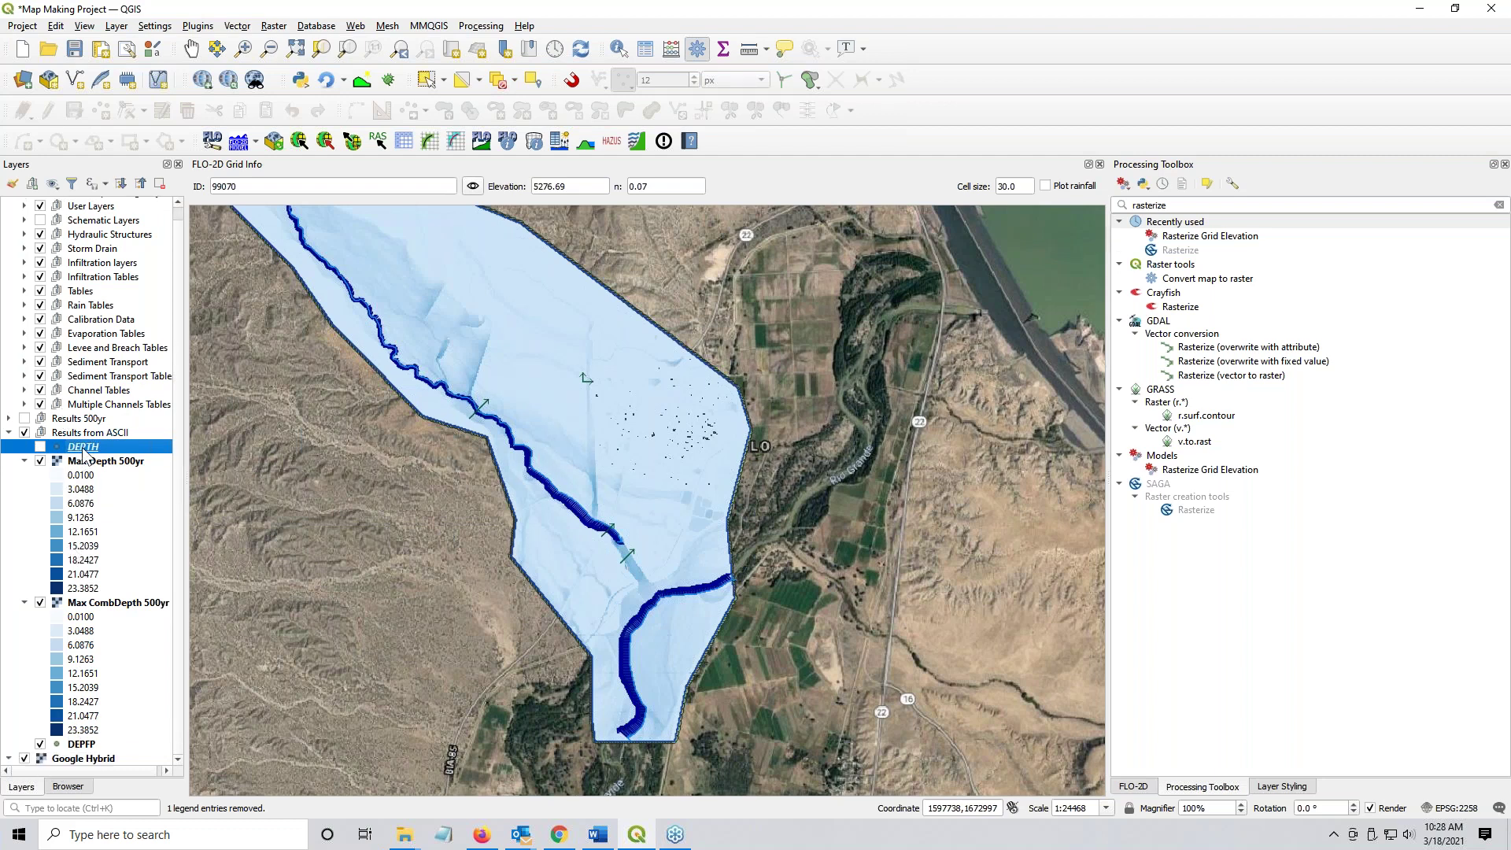
{"action": "left_click_drag", "start_coordinate": [83, 447], "coordinate": [43, 752]}
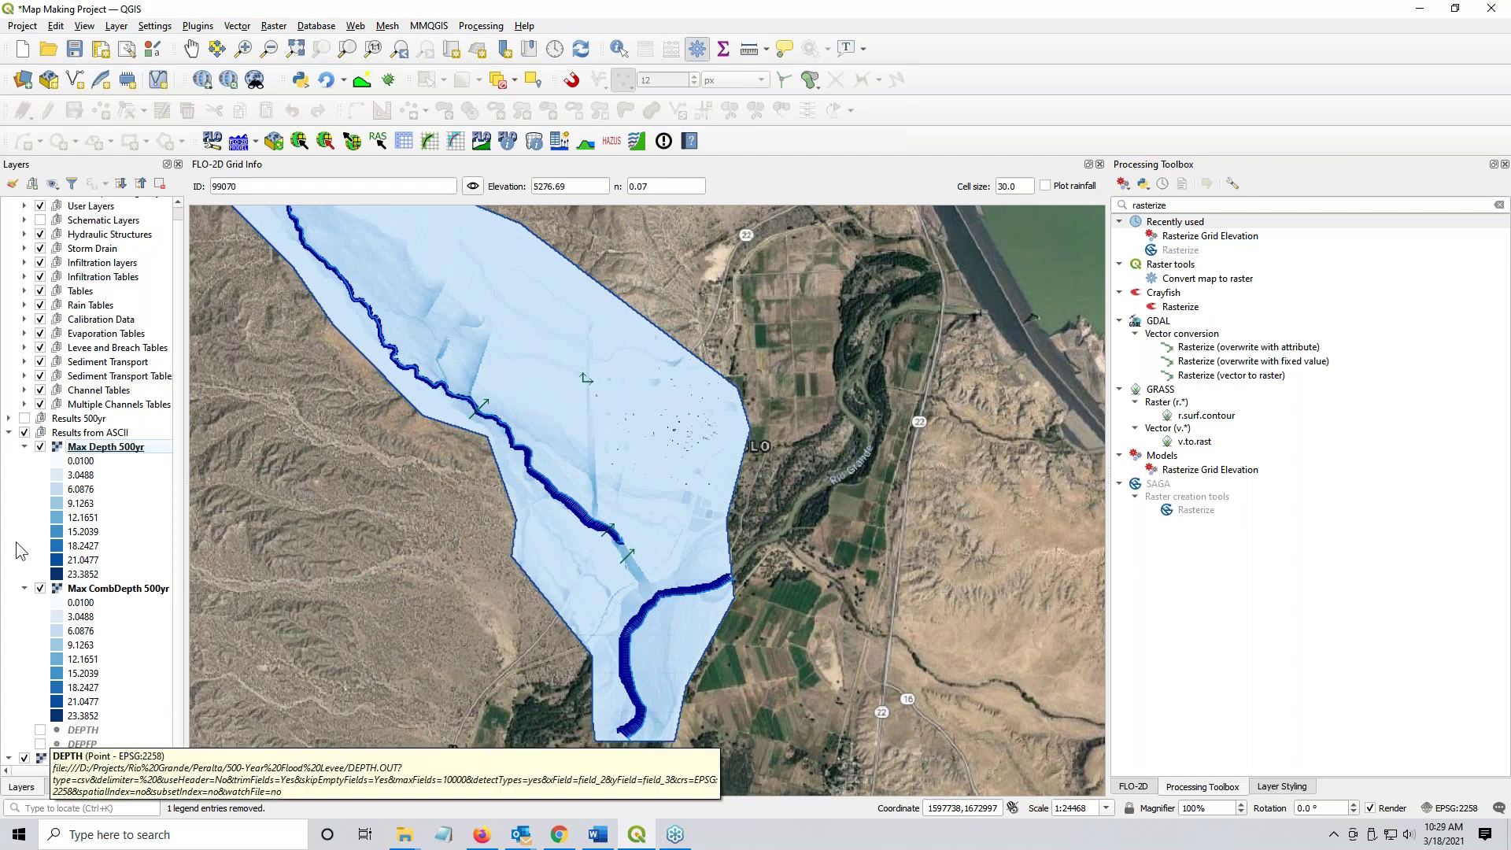
{"action": "left_click", "coordinate": [9, 432]}
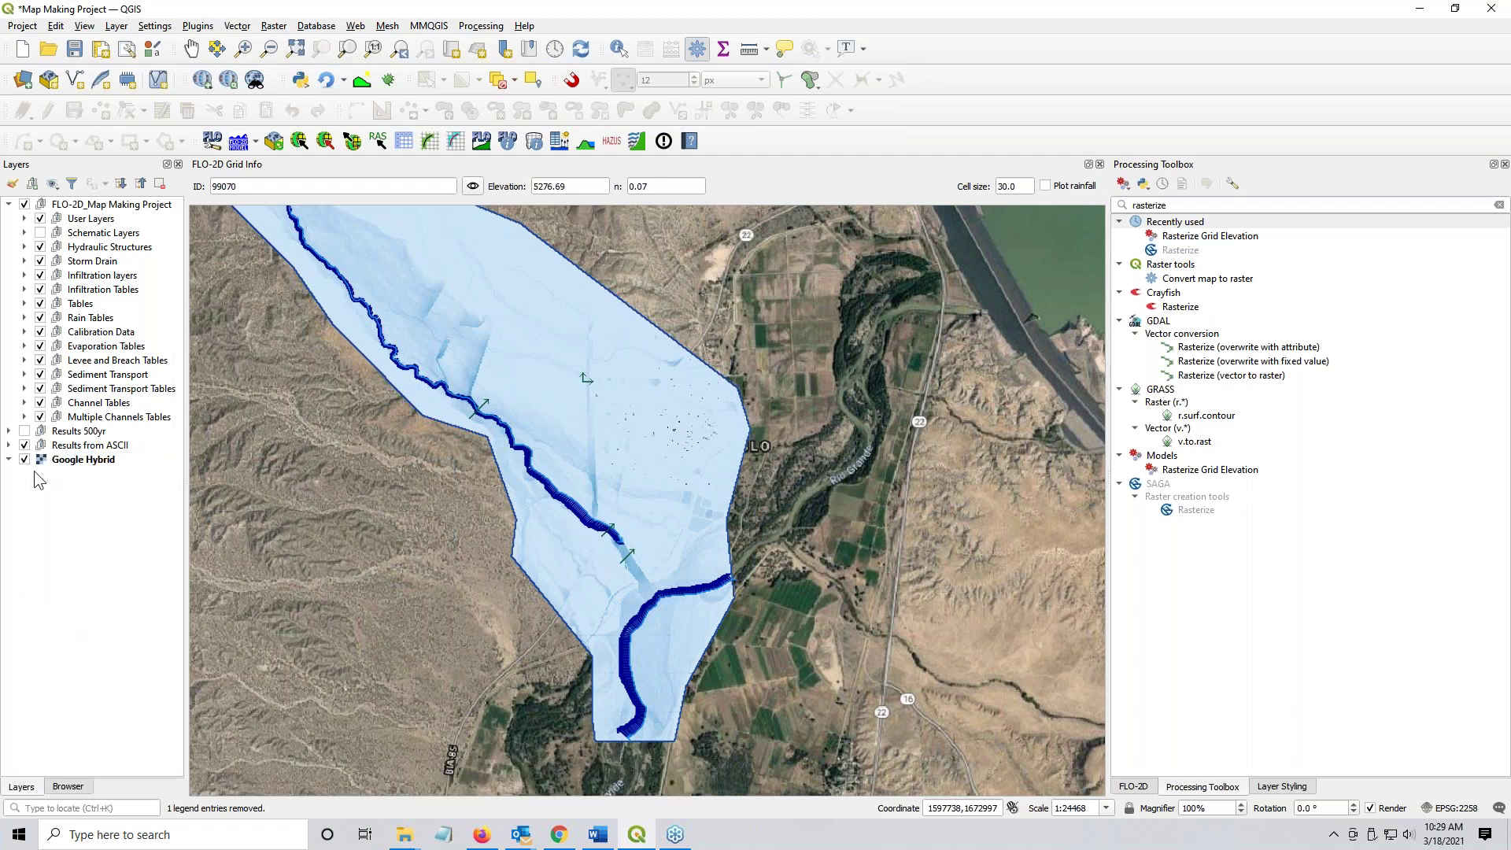
{"action": "left_click", "coordinate": [76, 446]}
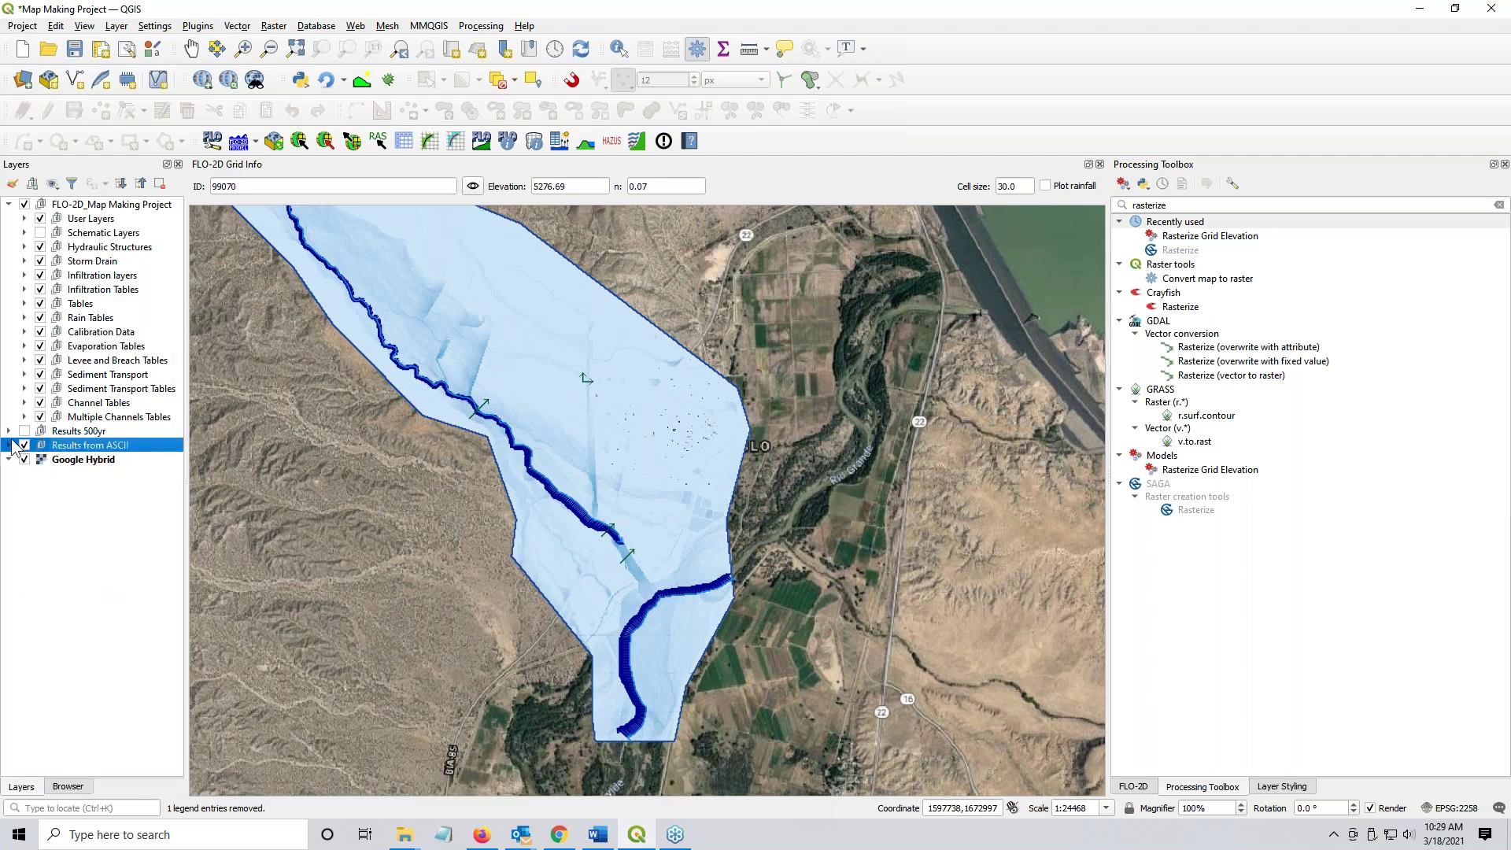
- Expand Results from ASCII and select both the Max Depth 500yr and Max CombDepth 500yr layers
{"action": "left_click", "coordinate": [10, 445]}
{"action": "left_click", "coordinate": [79, 461]}
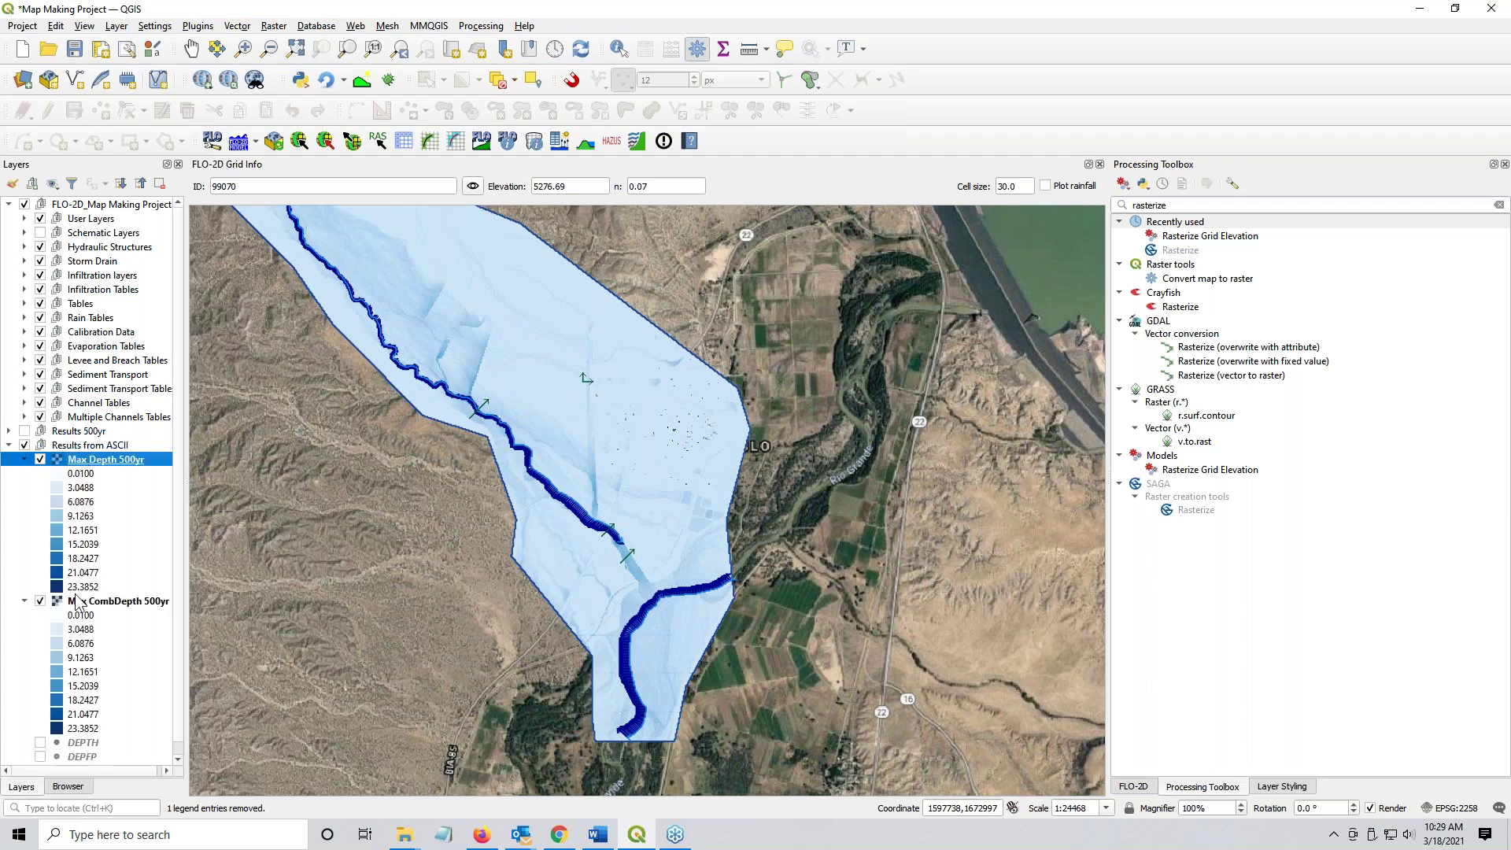
{"action": "left_click", "coordinate": [83, 602], "text": "ctrl"}
{"action": "right_click", "coordinate": [82, 604]}
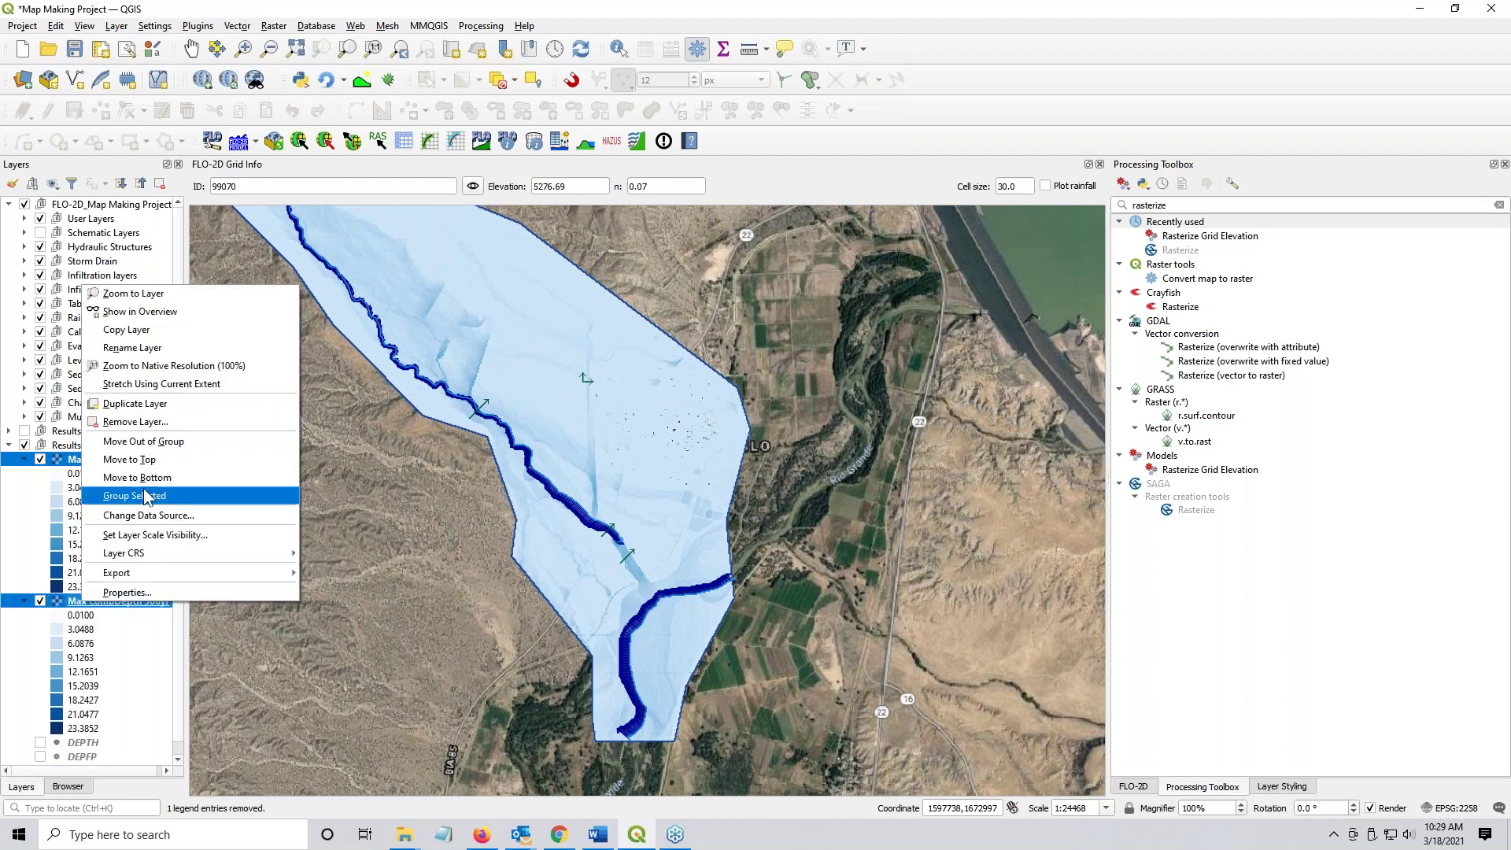
{"action": "left_click", "coordinate": [48, 494]}
- Toggle both depth raster overlays off and hide the User Layers boundary and channel lines
{"action": "left_click", "coordinate": [40, 460]}
{"action": "left_click", "coordinate": [44, 600]}
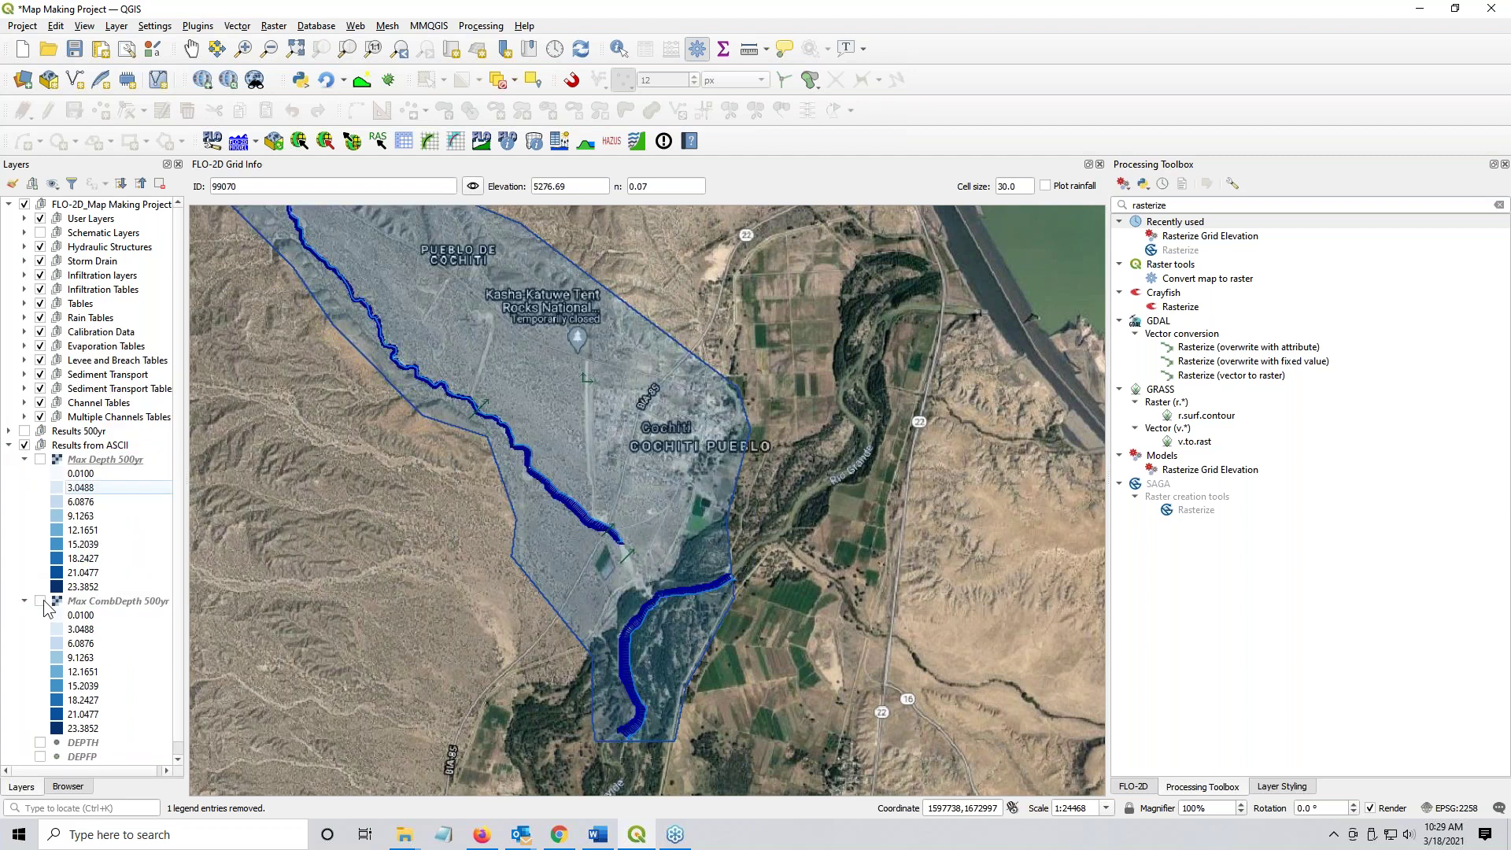
{"action": "left_click", "coordinate": [44, 600]}
{"action": "left_click", "coordinate": [41, 601]}
{"action": "left_click", "coordinate": [40, 219]}
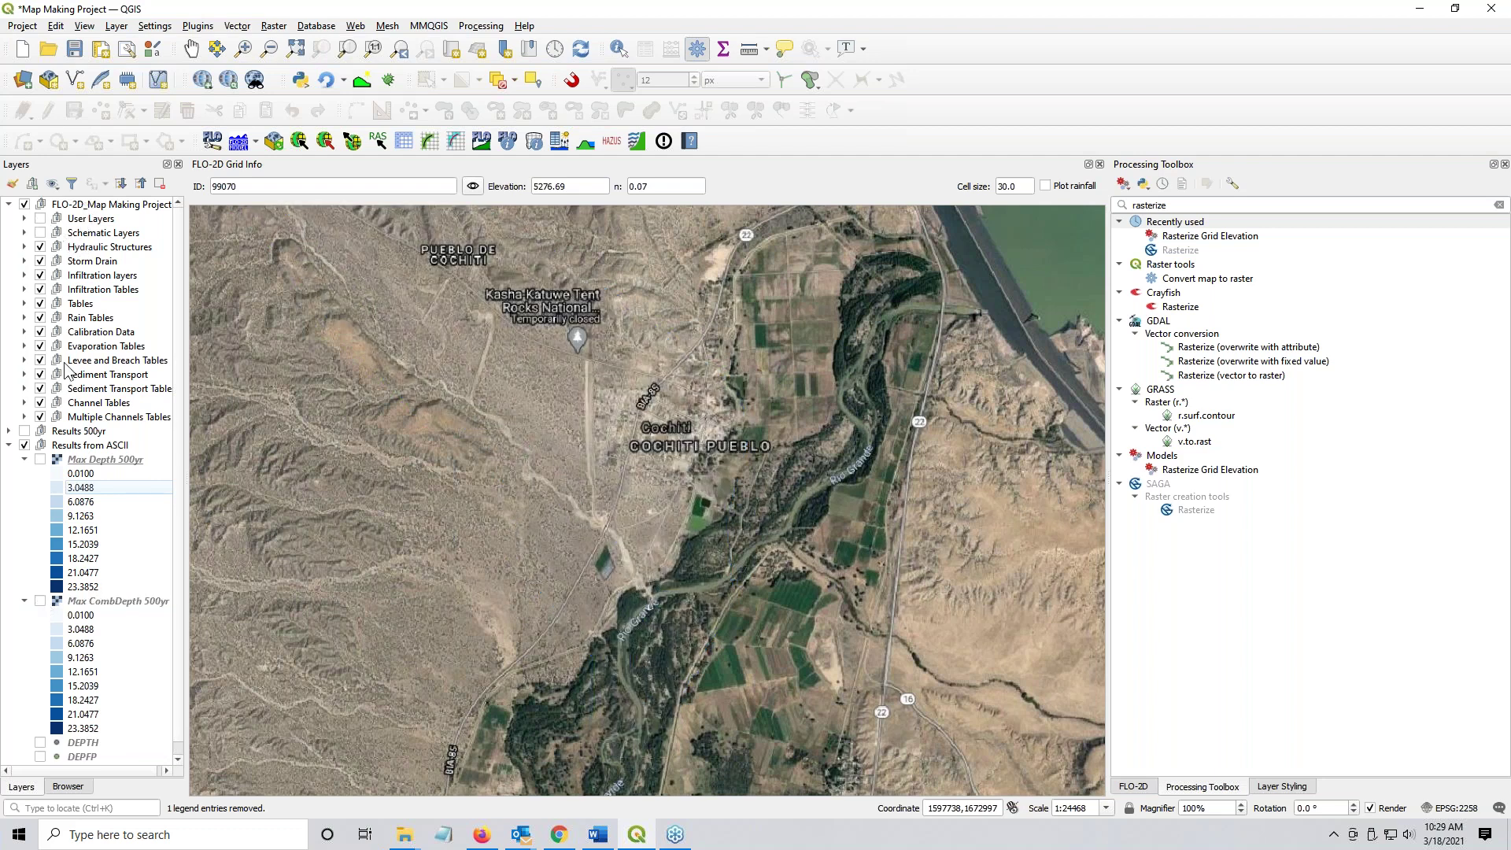
- Compare the two depth rasters, finishing with only Max CombDepth 500yr shown over the imagery
{"action": "left_click", "coordinate": [41, 599]}
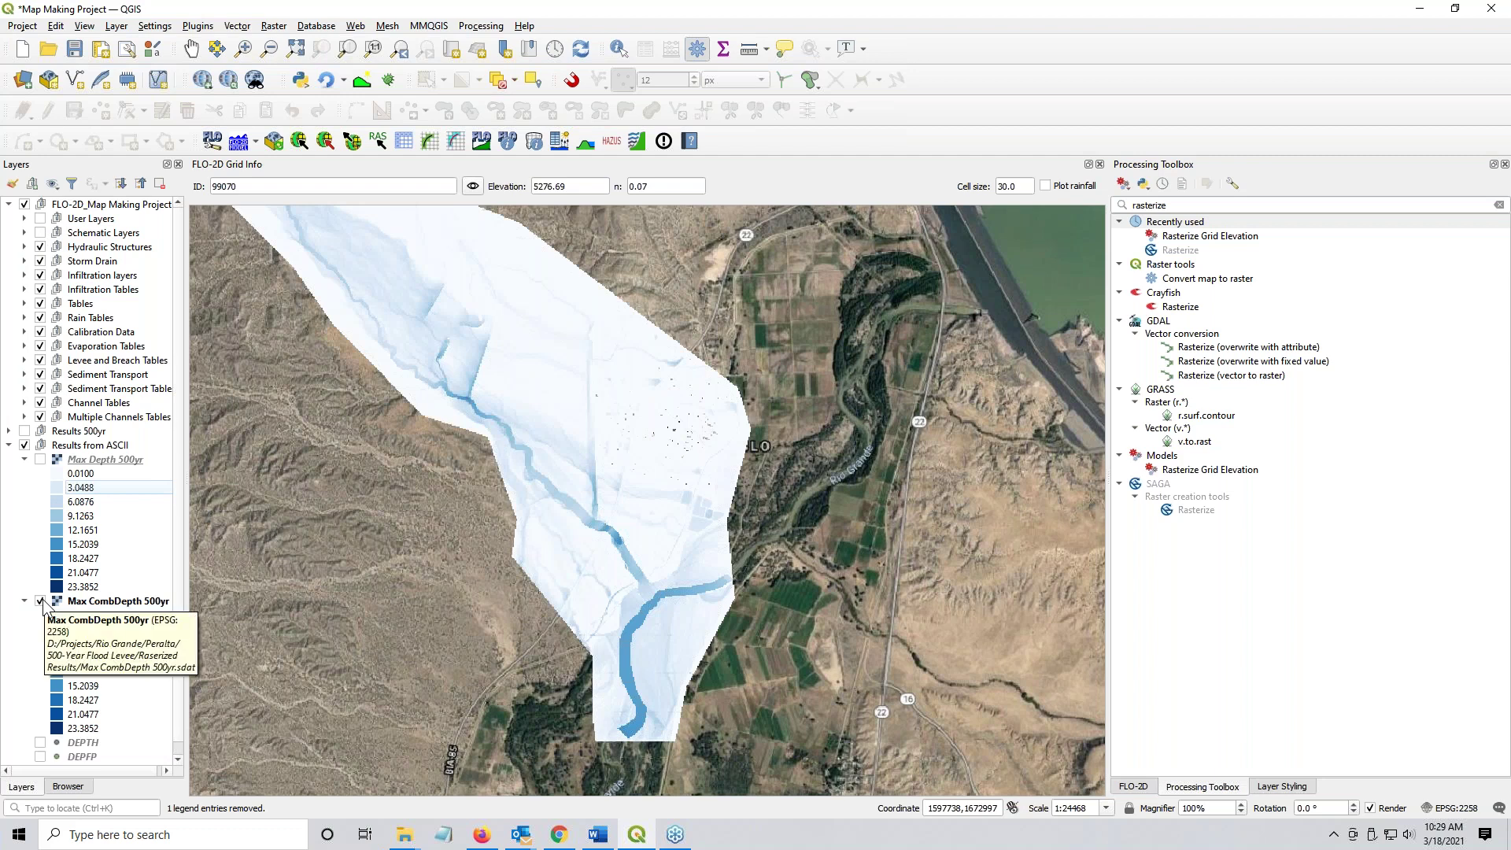
{"action": "left_click", "coordinate": [41, 602]}
{"action": "left_click", "coordinate": [40, 460]}
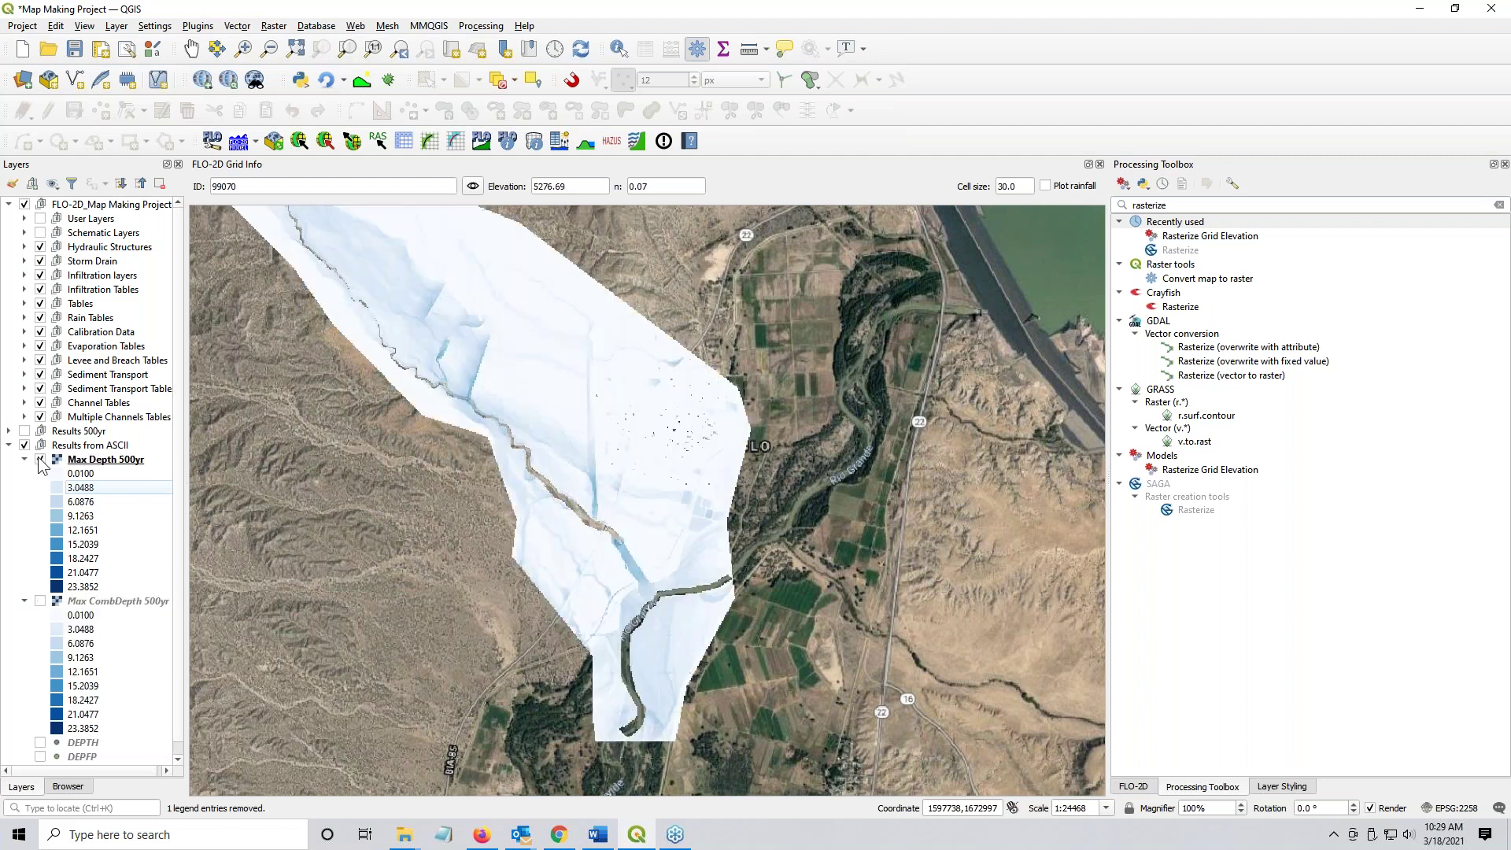
{"action": "left_click", "coordinate": [41, 460]}
{"action": "left_click", "coordinate": [40, 460]}
{"action": "left_click", "coordinate": [40, 459]}
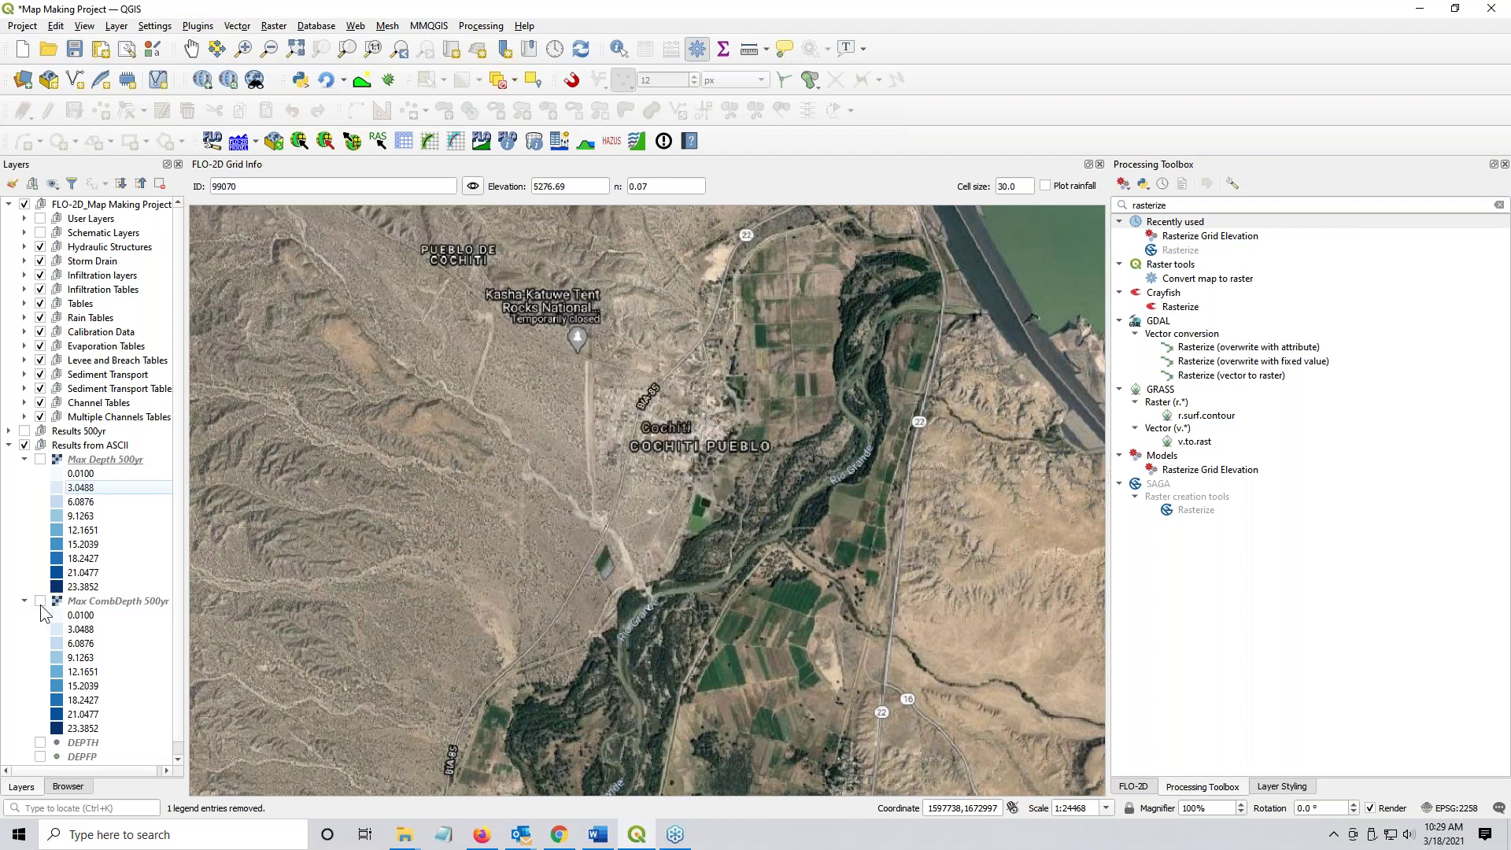
{"action": "left_click", "coordinate": [40, 602]}
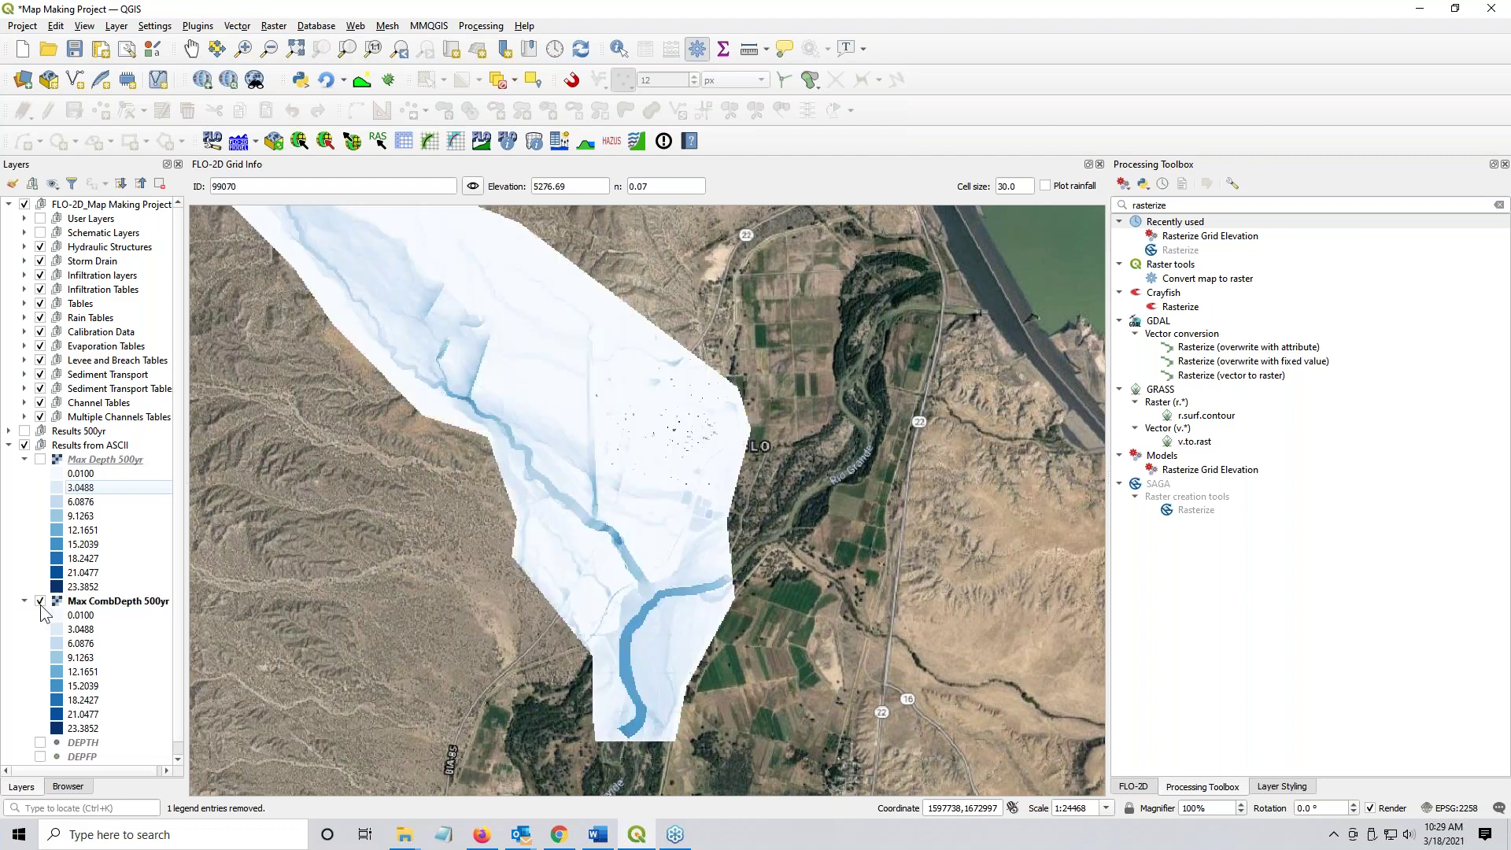
- Set the Max CombDepth 500yr symbology minimum to 0.1 and apply it to the map
{"action": "double_click", "coordinate": [88, 603]}
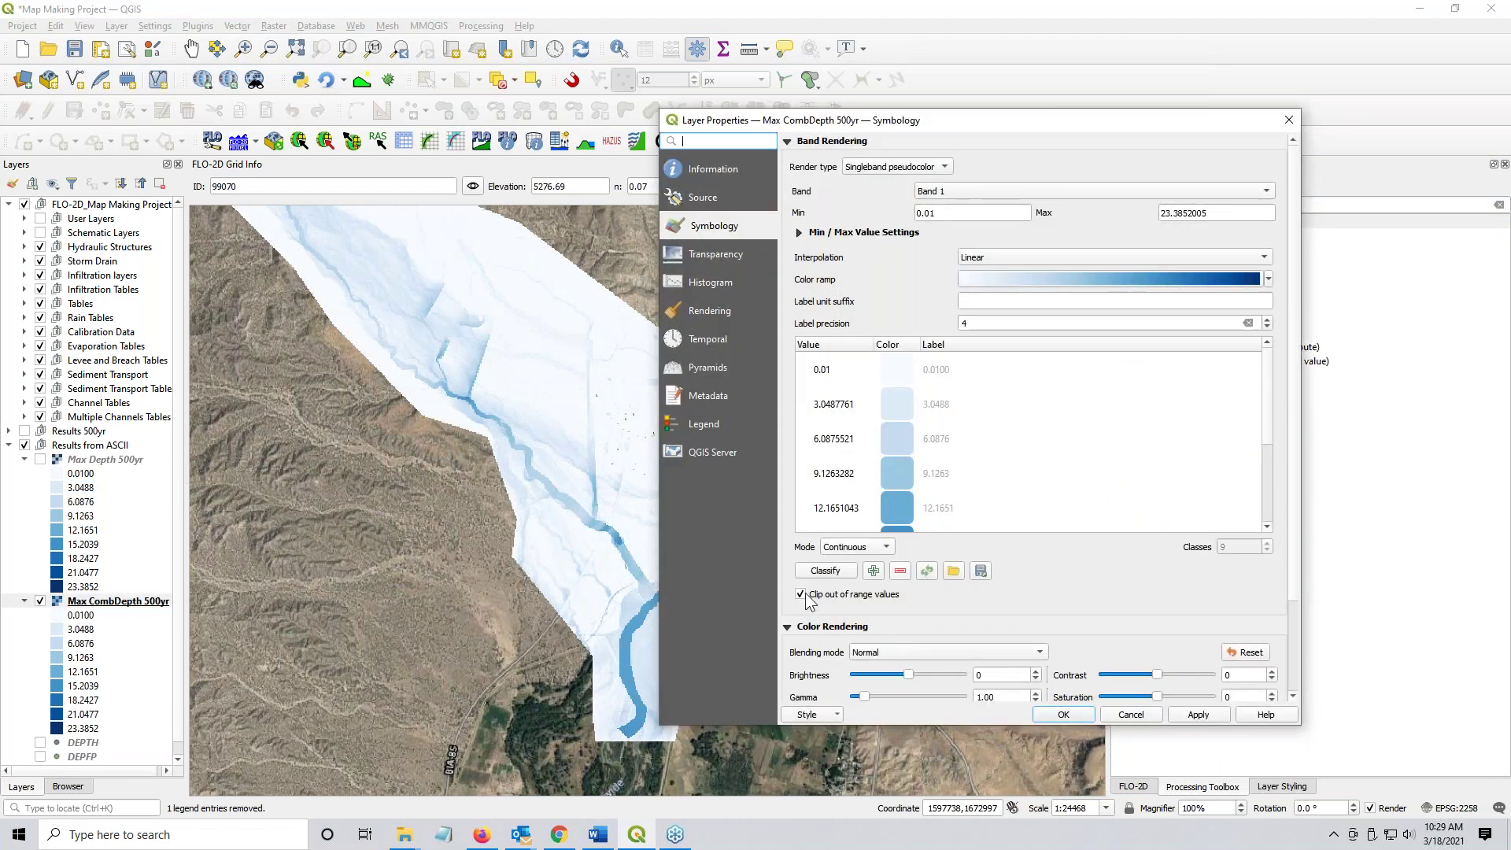
{"action": "left_click_drag", "start_coordinate": [942, 213], "coordinate": [897, 210]}
{"action": "type", "text": "0."}
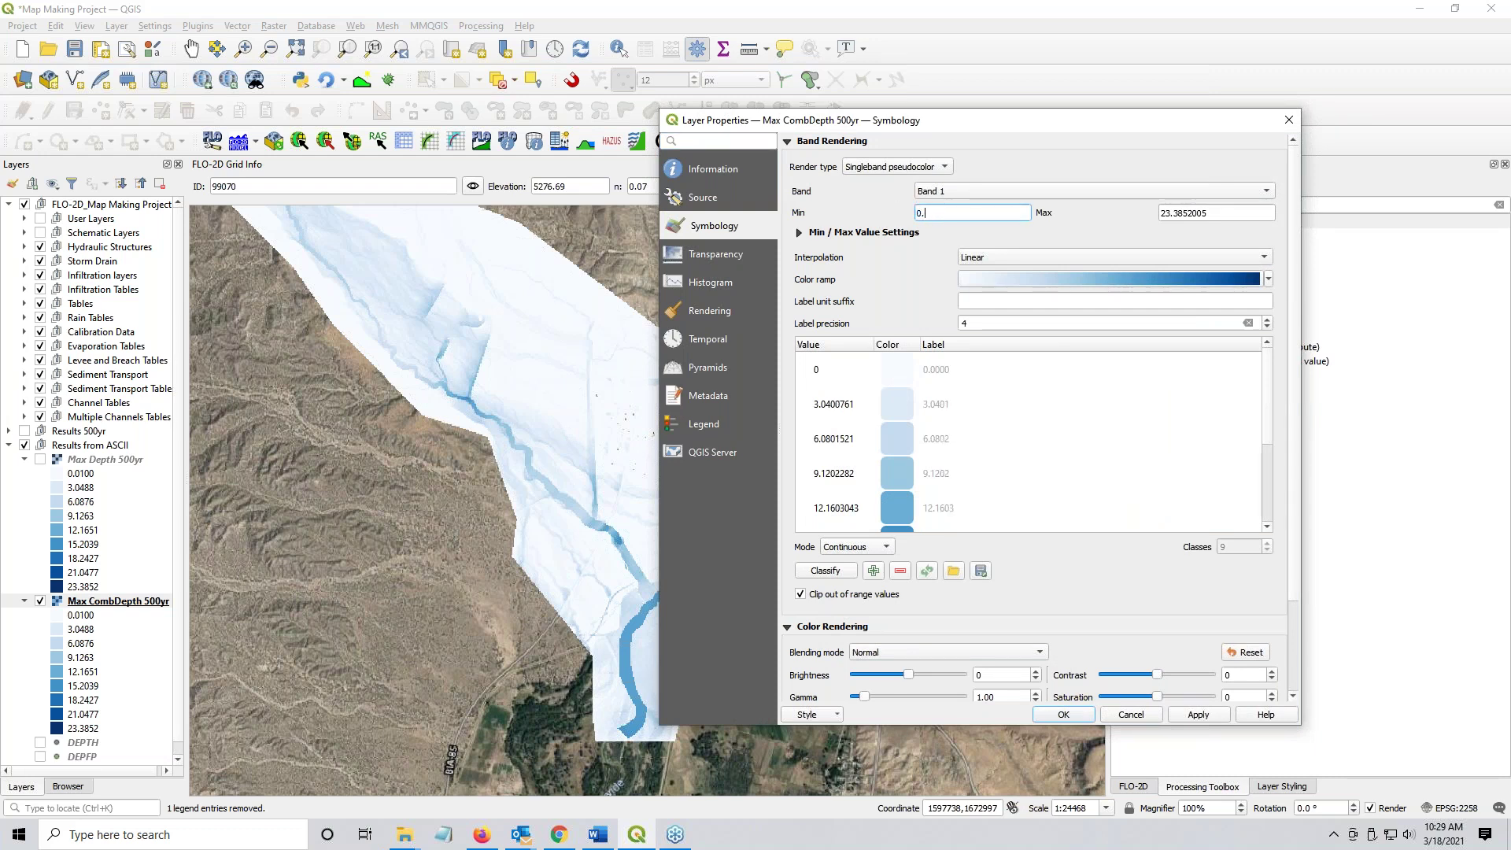
{"action": "type", "text": "01"}
{"action": "left_click", "coordinate": [1196, 715]}
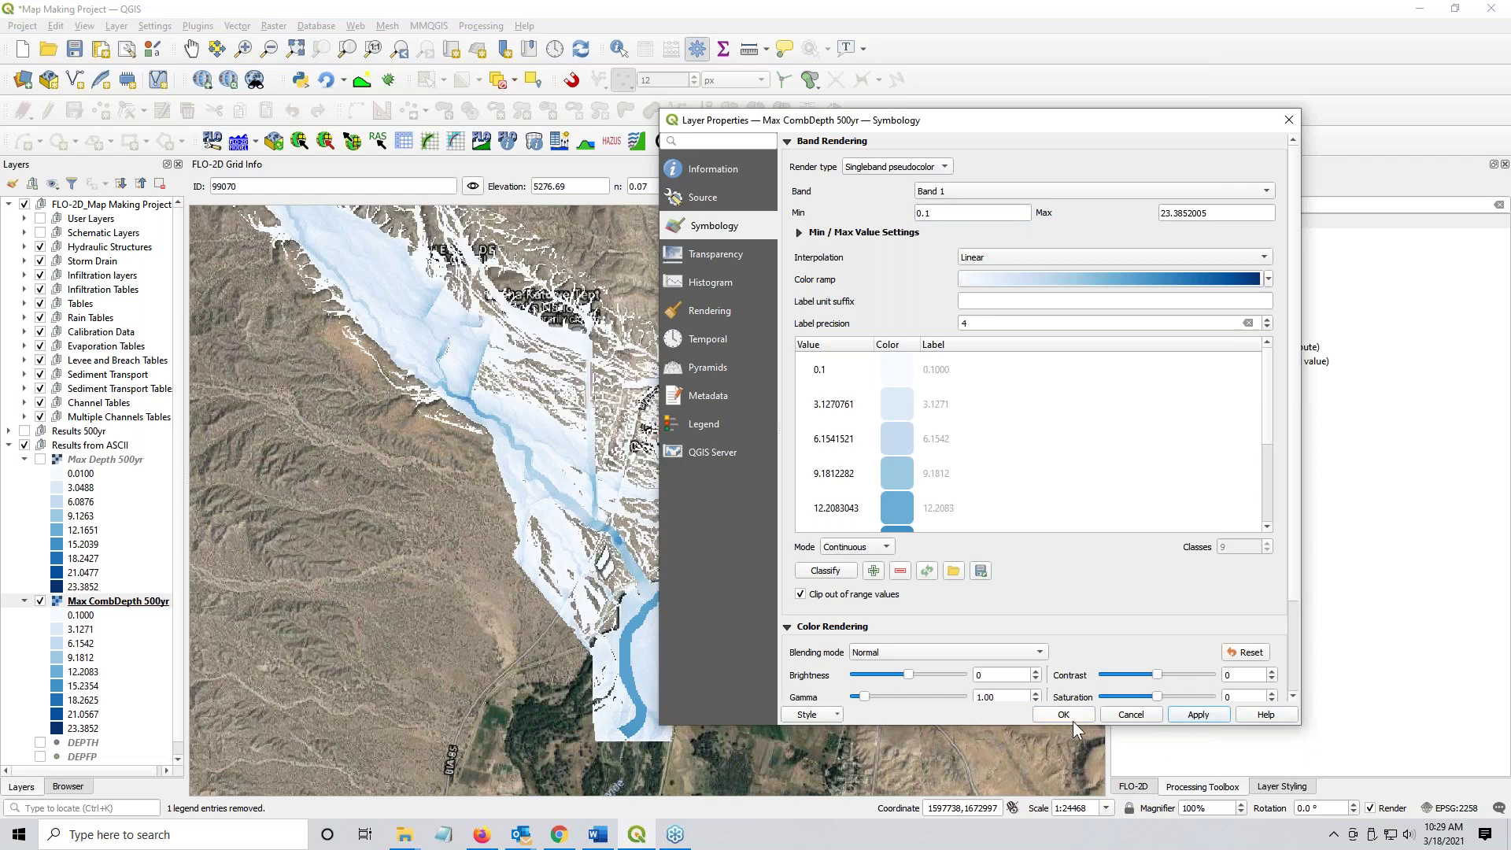
- Review the class values 3.127, 6.154, 9.181 and 12.208, then confirm the style
{"action": "double_click", "coordinate": [832, 405]}
{"action": "double_click", "coordinate": [836, 440]}
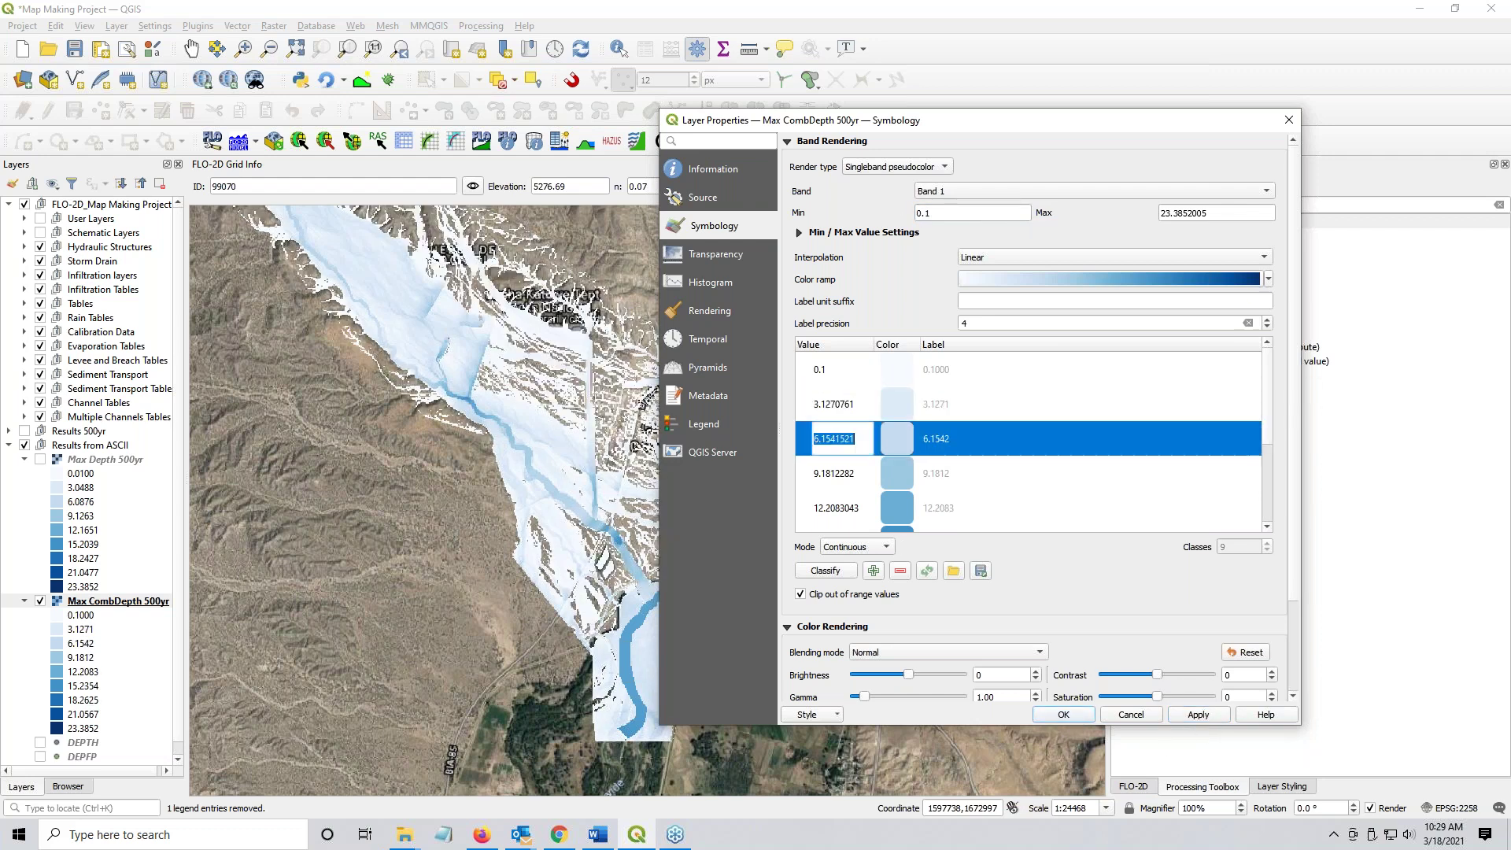
{"action": "double_click", "coordinate": [847, 476]}
{"action": "left_click", "coordinate": [843, 511]}
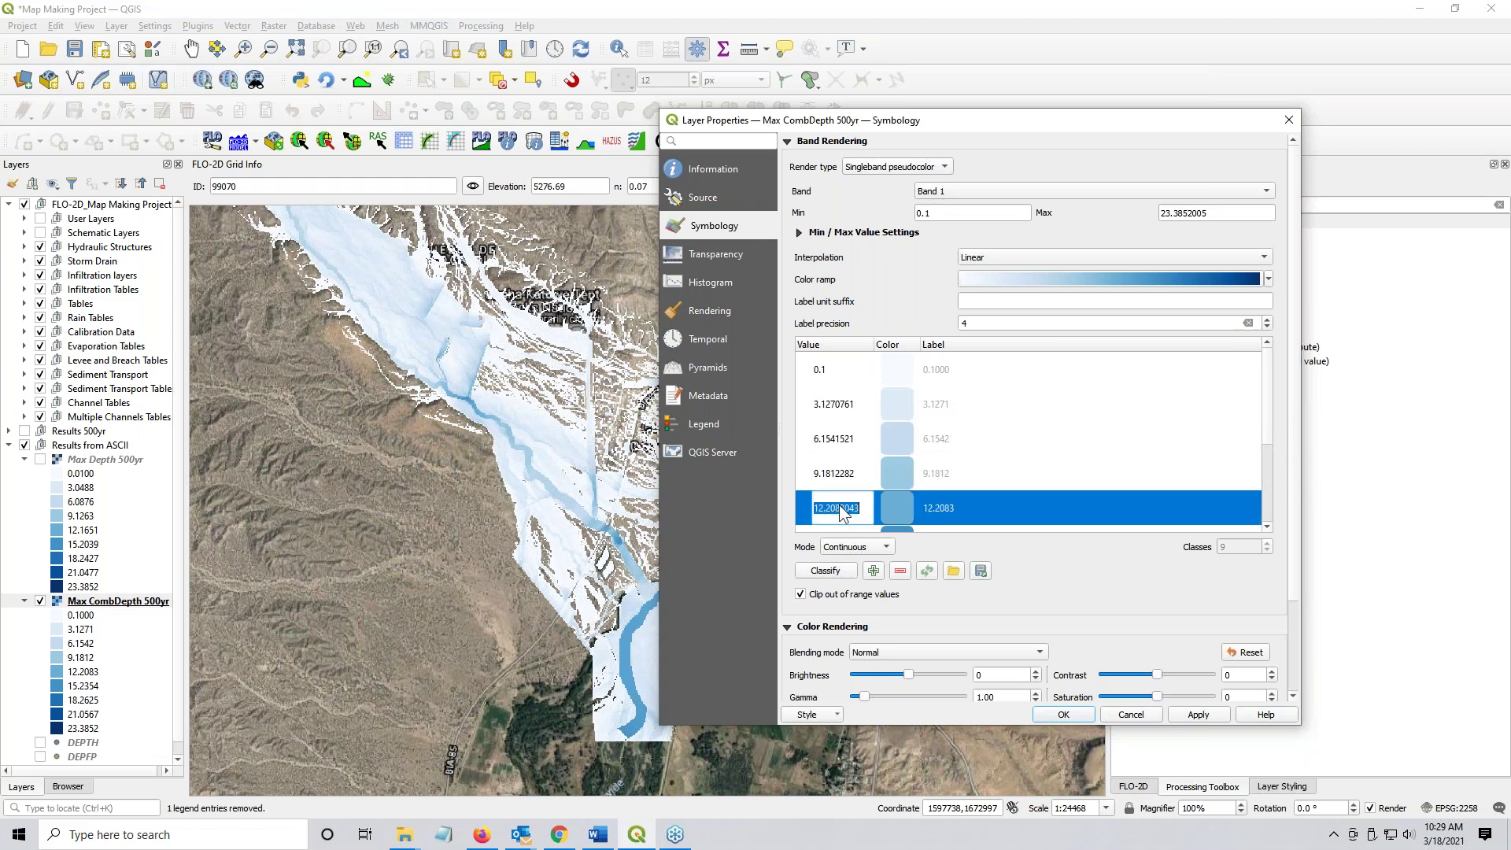
{"action": "double_click", "coordinate": [835, 403]}
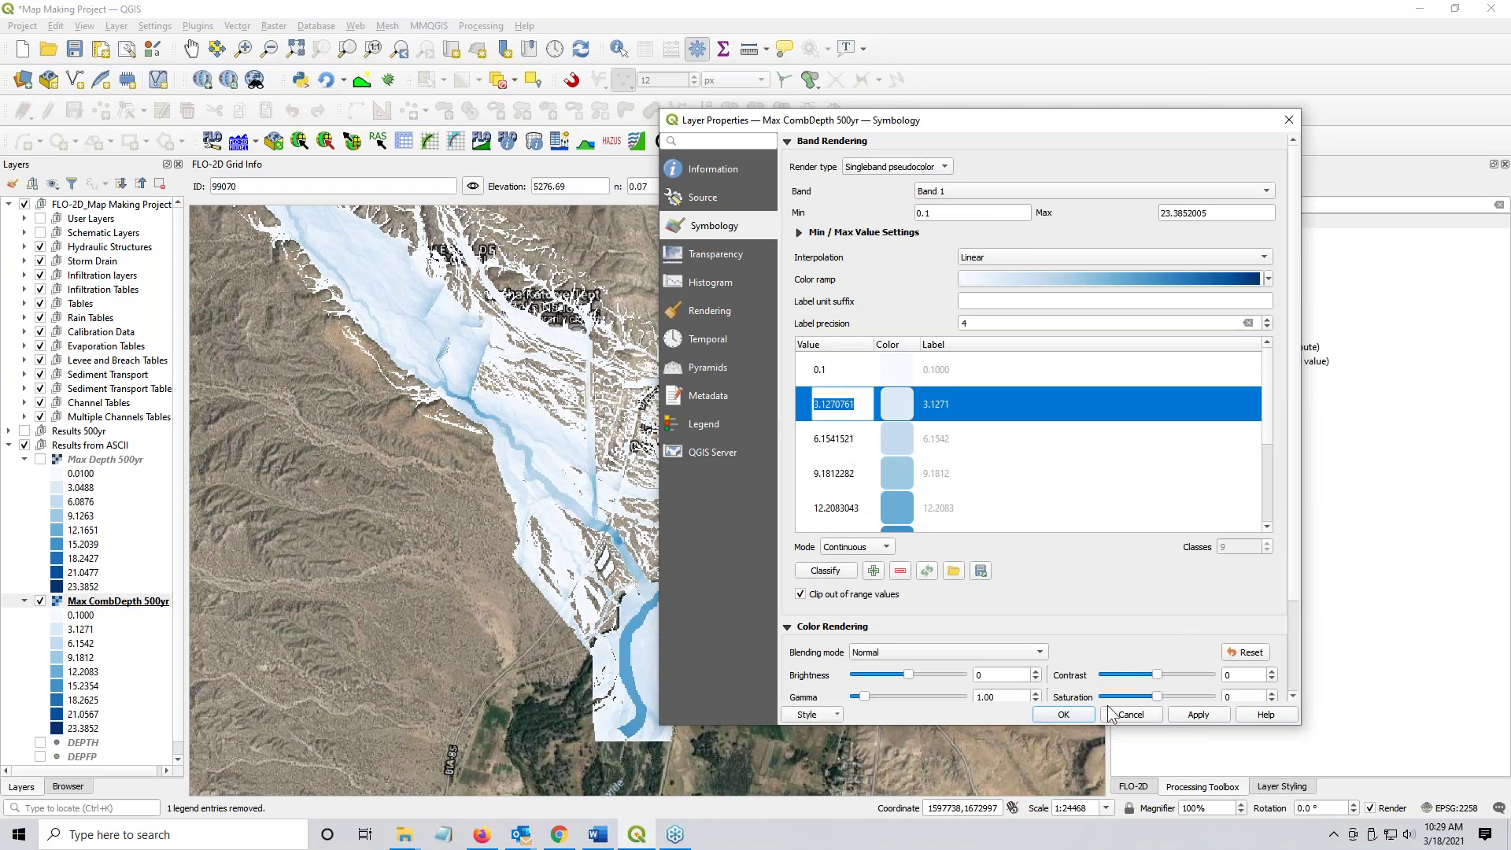
{"action": "left_click", "coordinate": [1065, 713]}
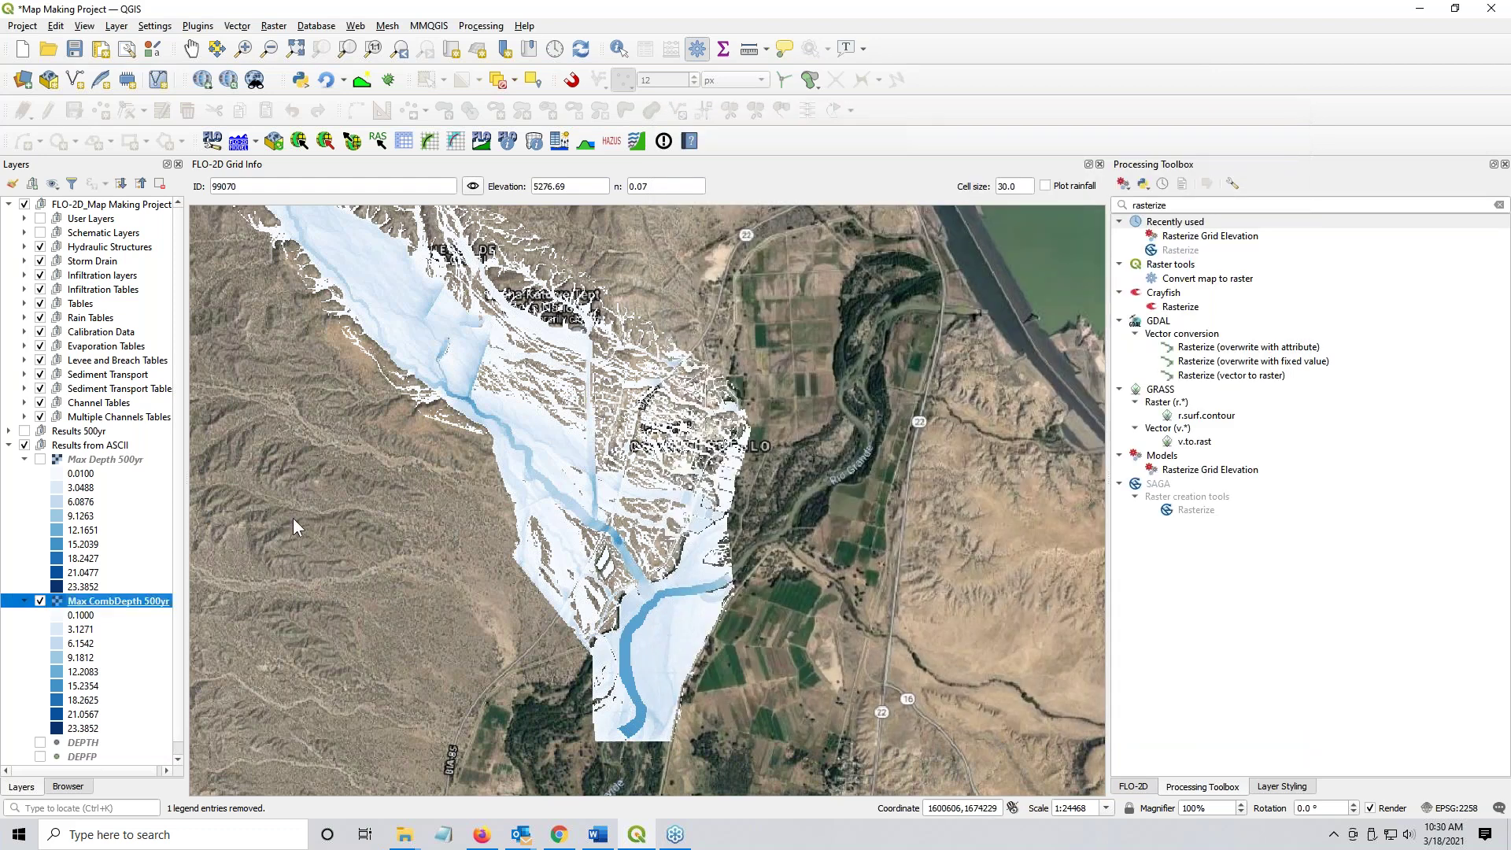
- Hide the Results from ASCII depth layers, browse Mesh > Crayfish, then bring up Chrome
{"action": "left_click", "coordinate": [8, 444]}
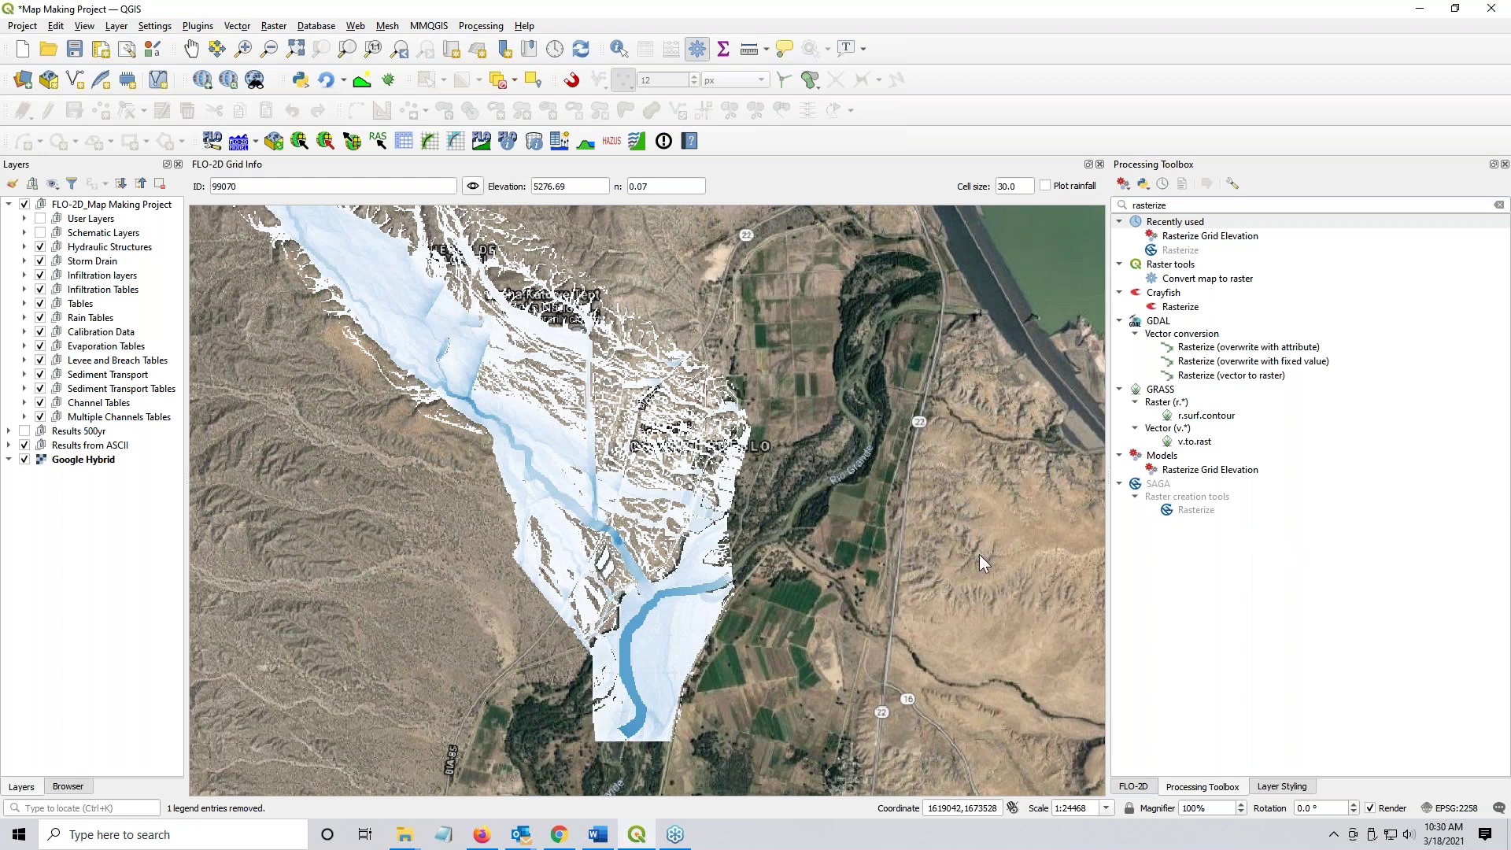
{"action": "left_click", "coordinate": [24, 446]}
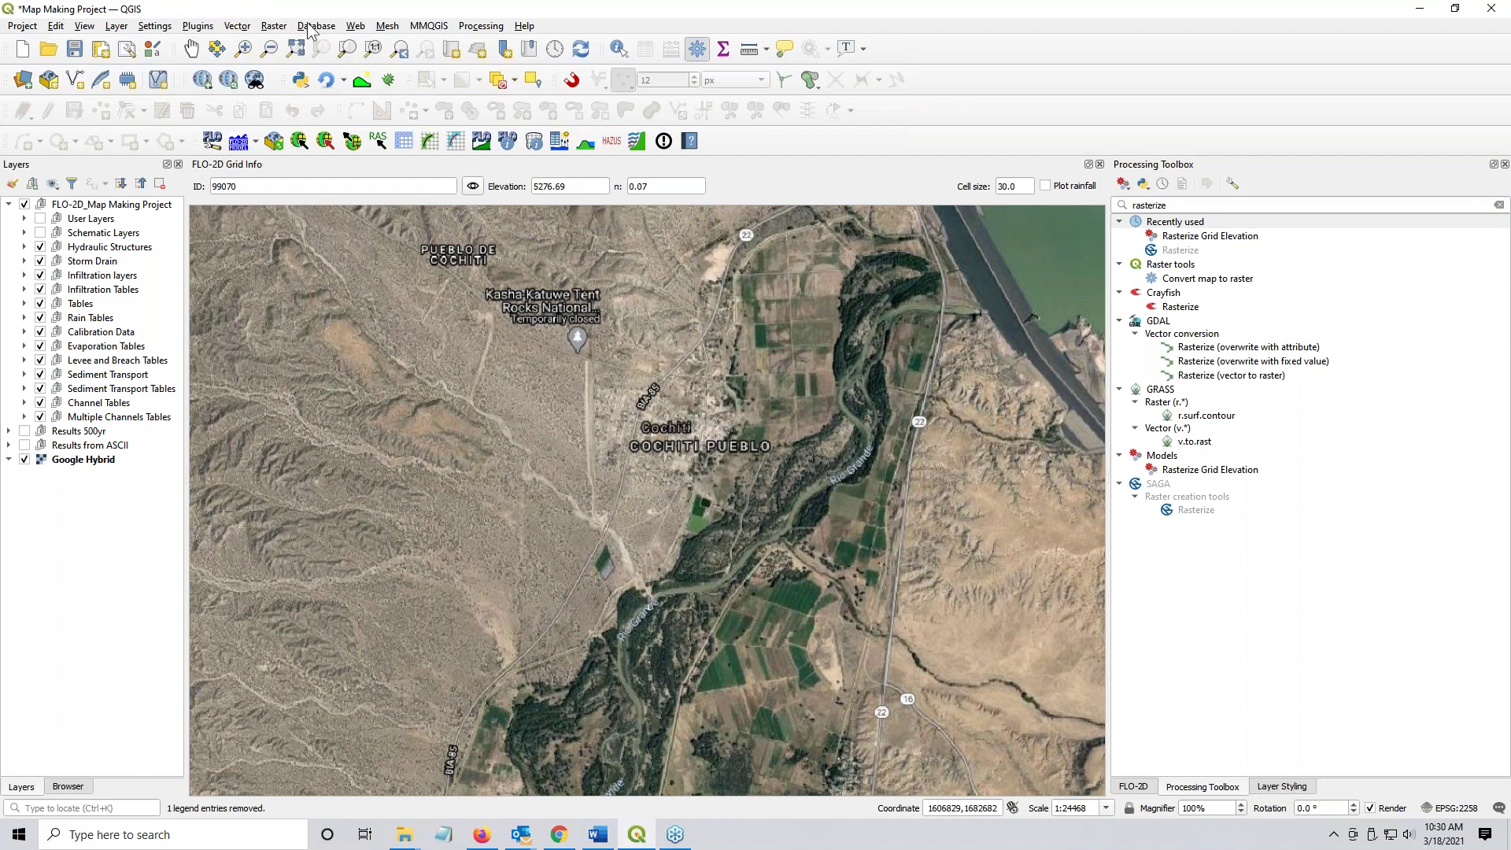
{"action": "left_click", "coordinate": [391, 27]}
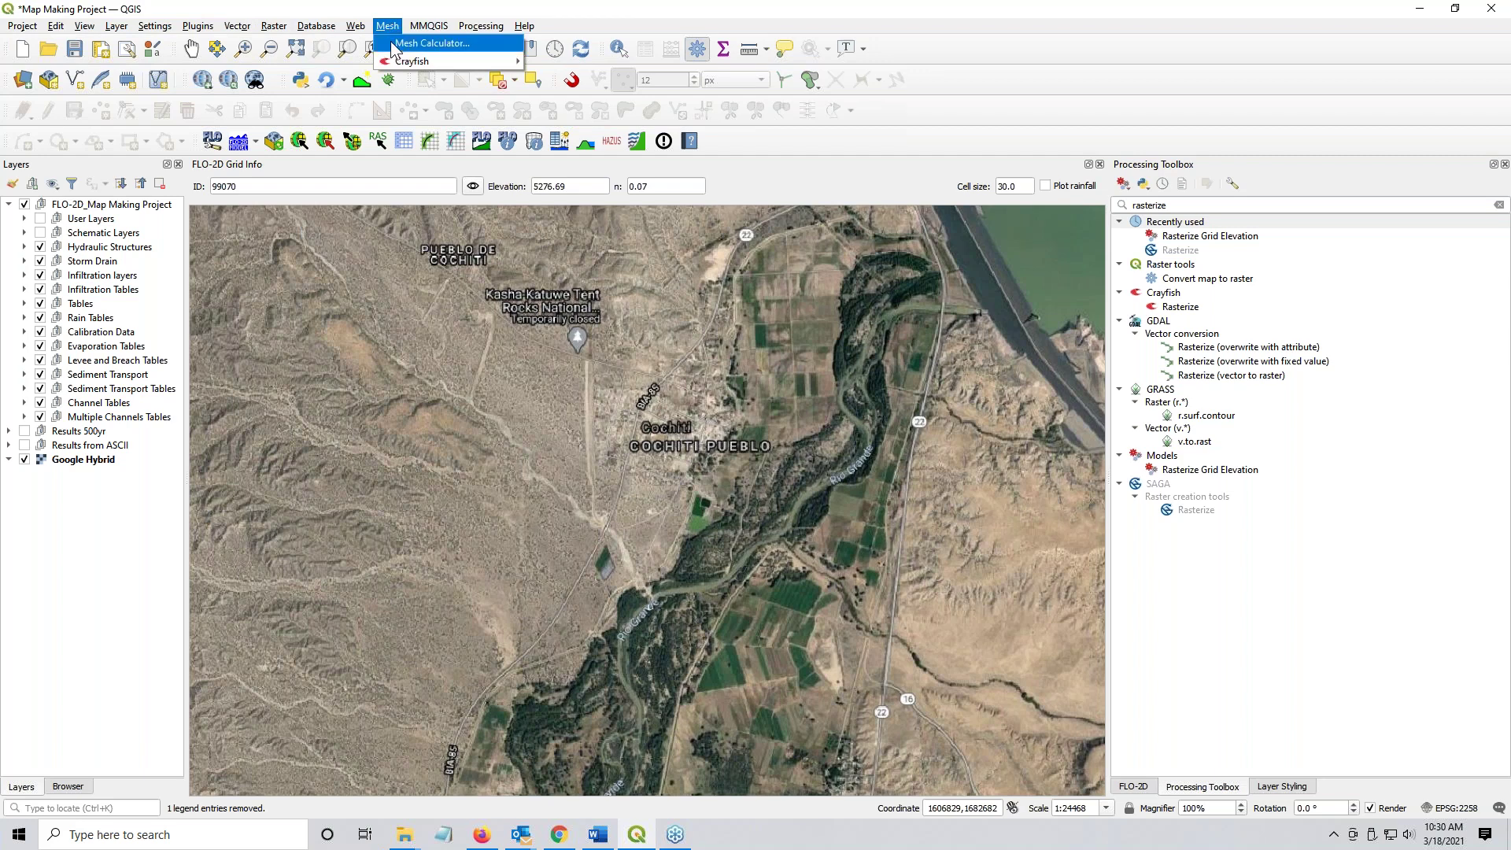
{"action": "mouse_move", "coordinate": [398, 65]}
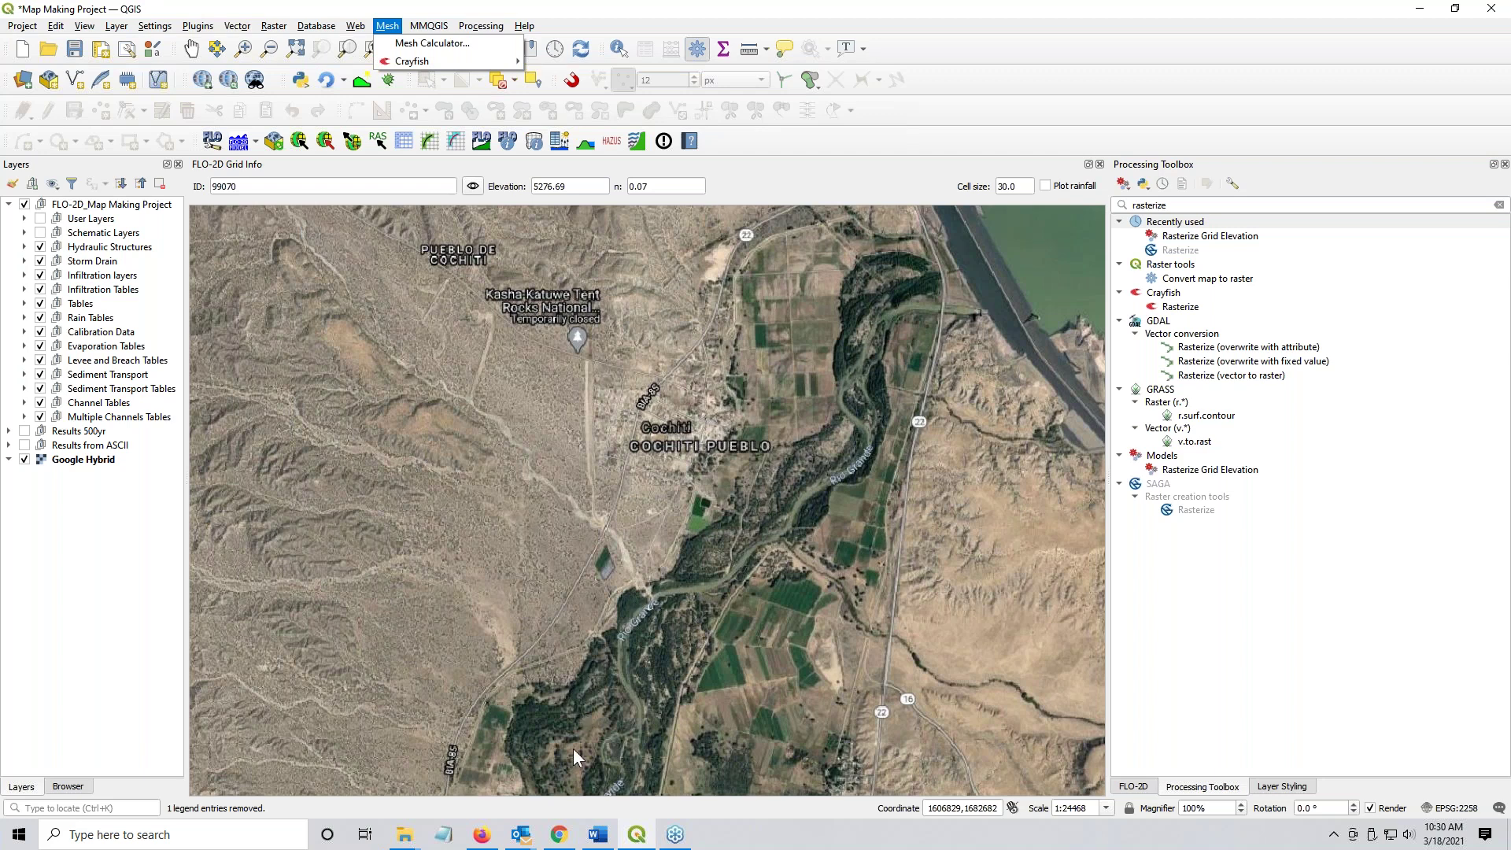
{"action": "left_click", "coordinate": [560, 838]}
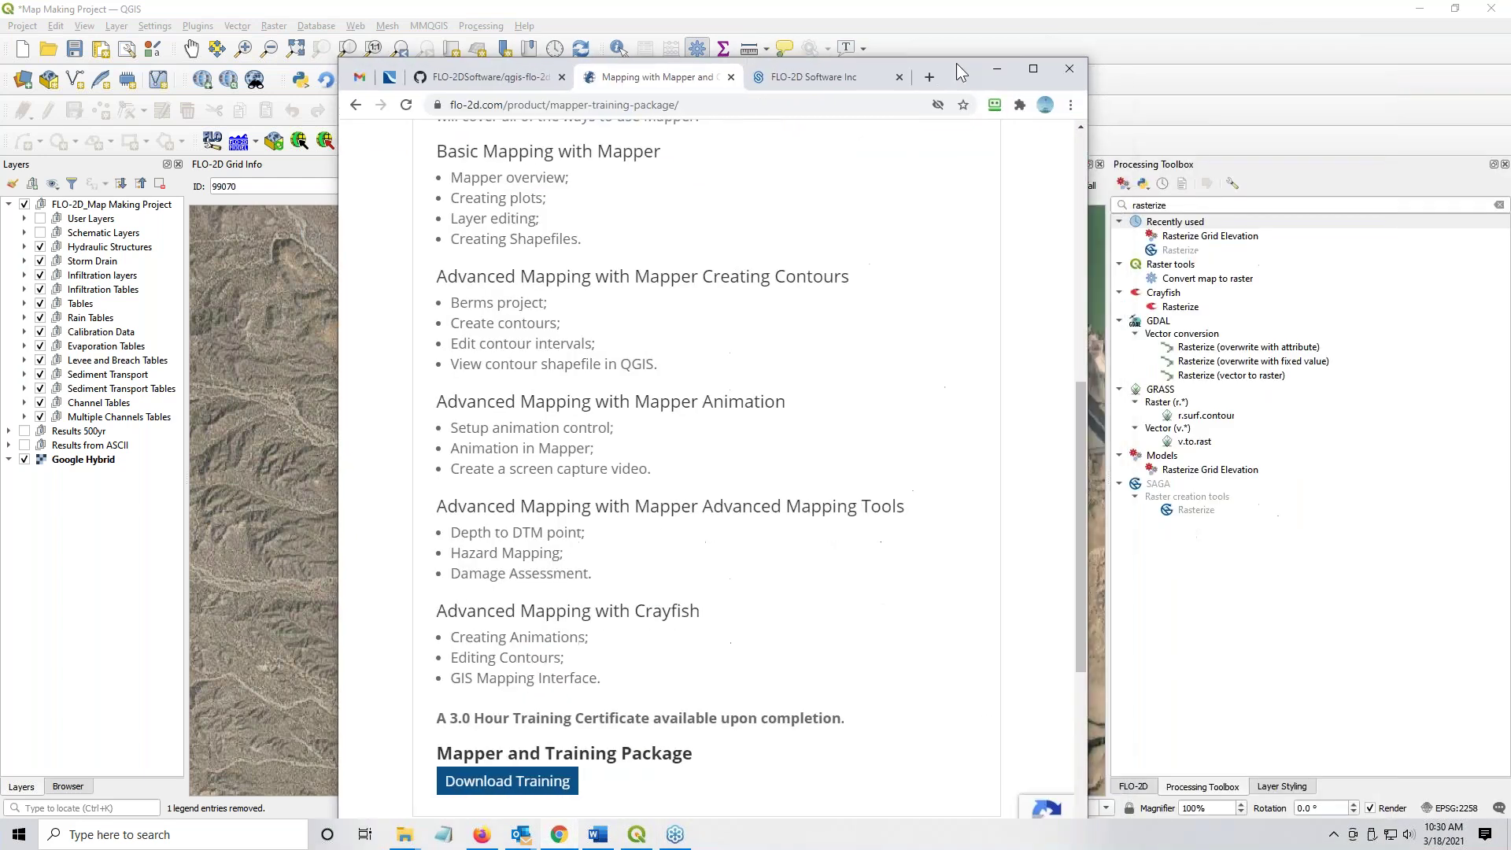
- Maximise Chrome and scroll through the Mapping with Mapper and Crayfish training package page
{"action": "scroll", "coordinate": [578, 595], "scroll_direction": "down", "scroll_amount": 3}
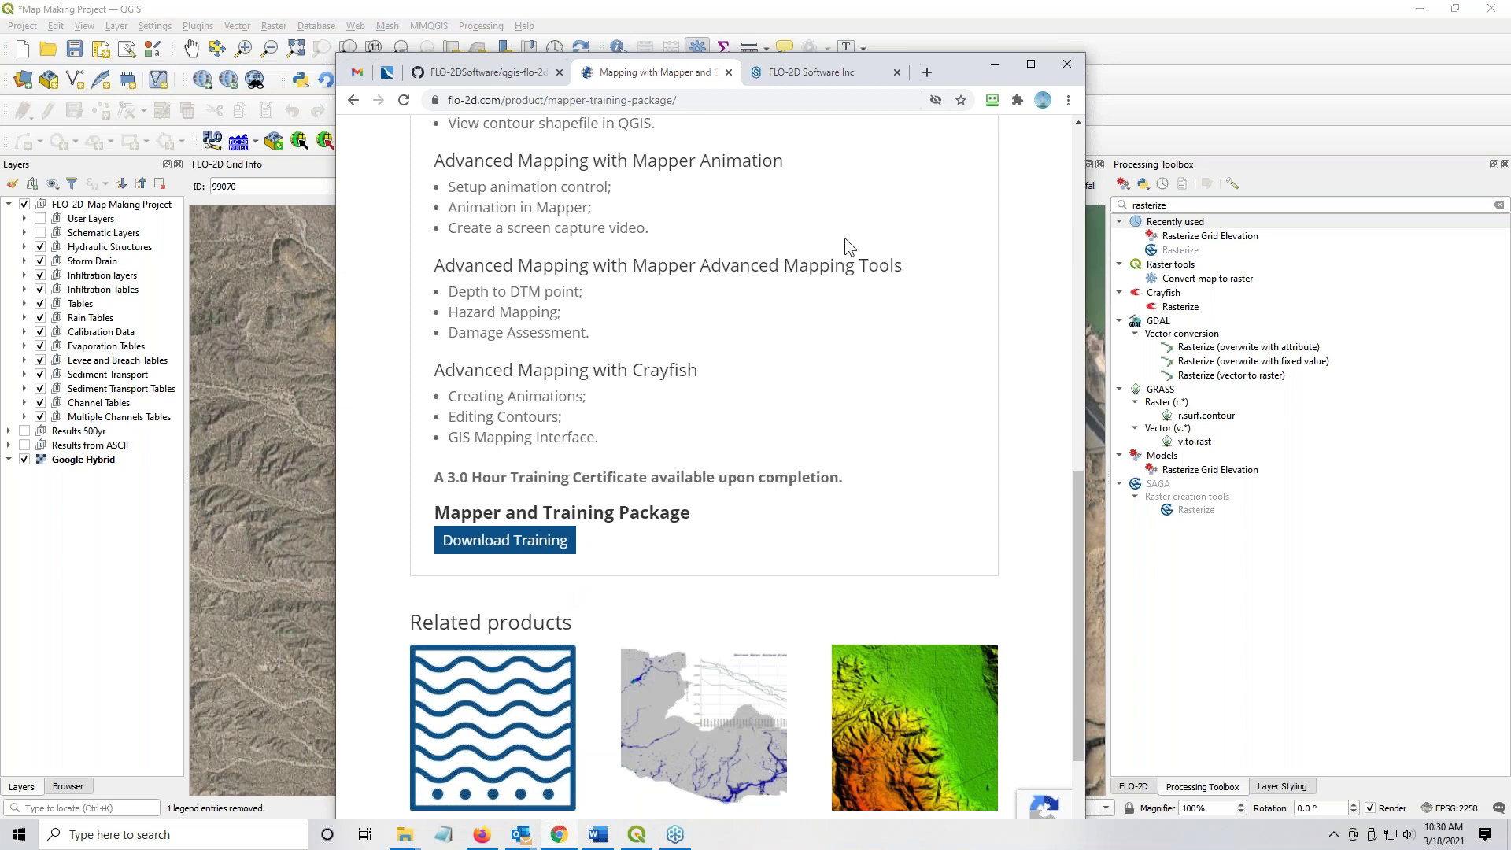
{"action": "left_click", "coordinate": [1032, 64]}
{"action": "scroll", "coordinate": [574, 237], "scroll_direction": "up", "scroll_amount": 8}
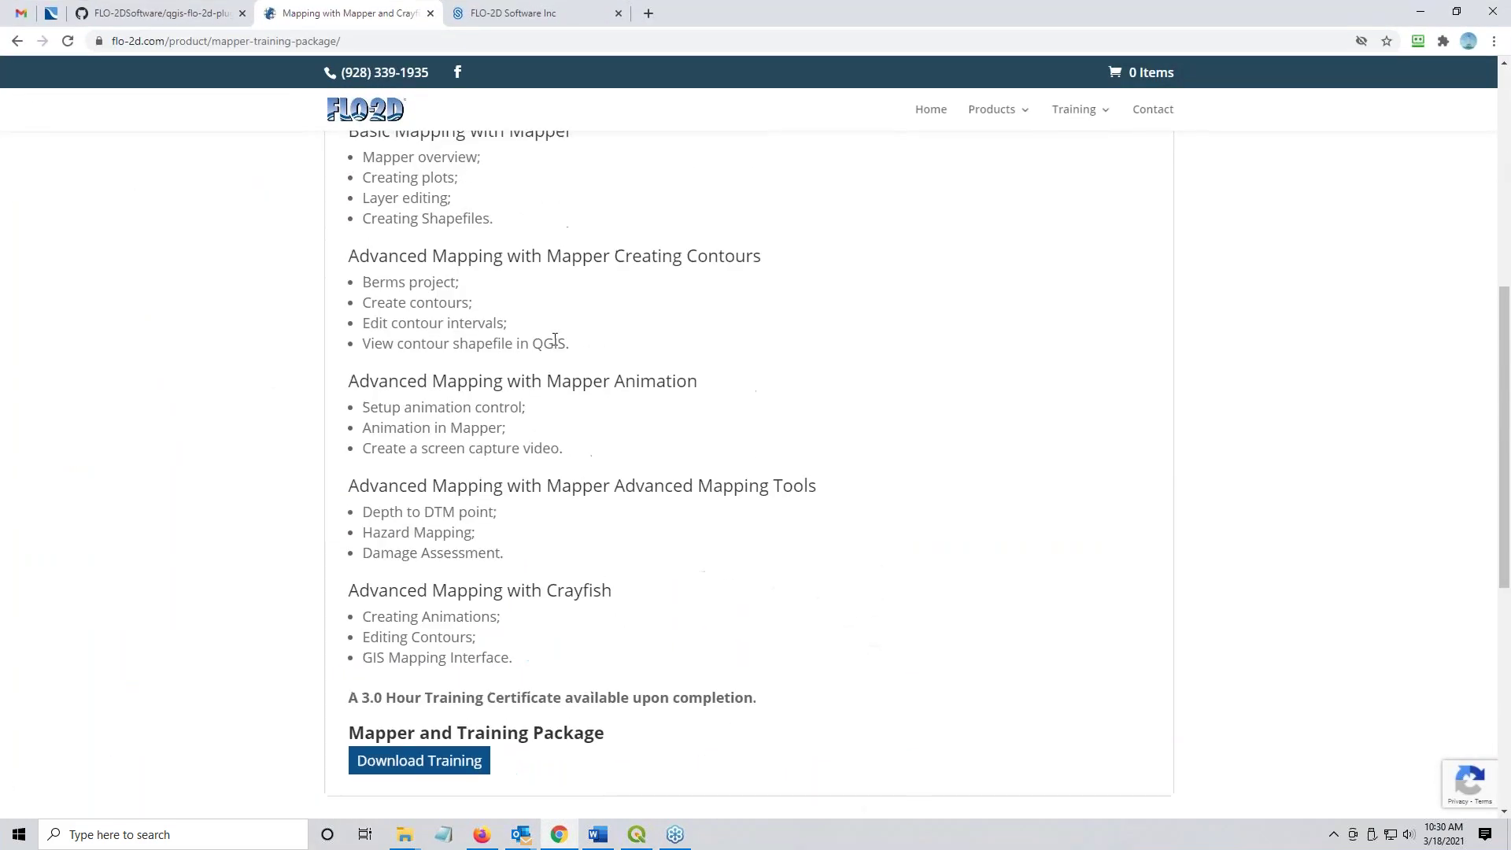
{"action": "scroll", "coordinate": [917, 245], "scroll_direction": "up", "scroll_amount": 3}
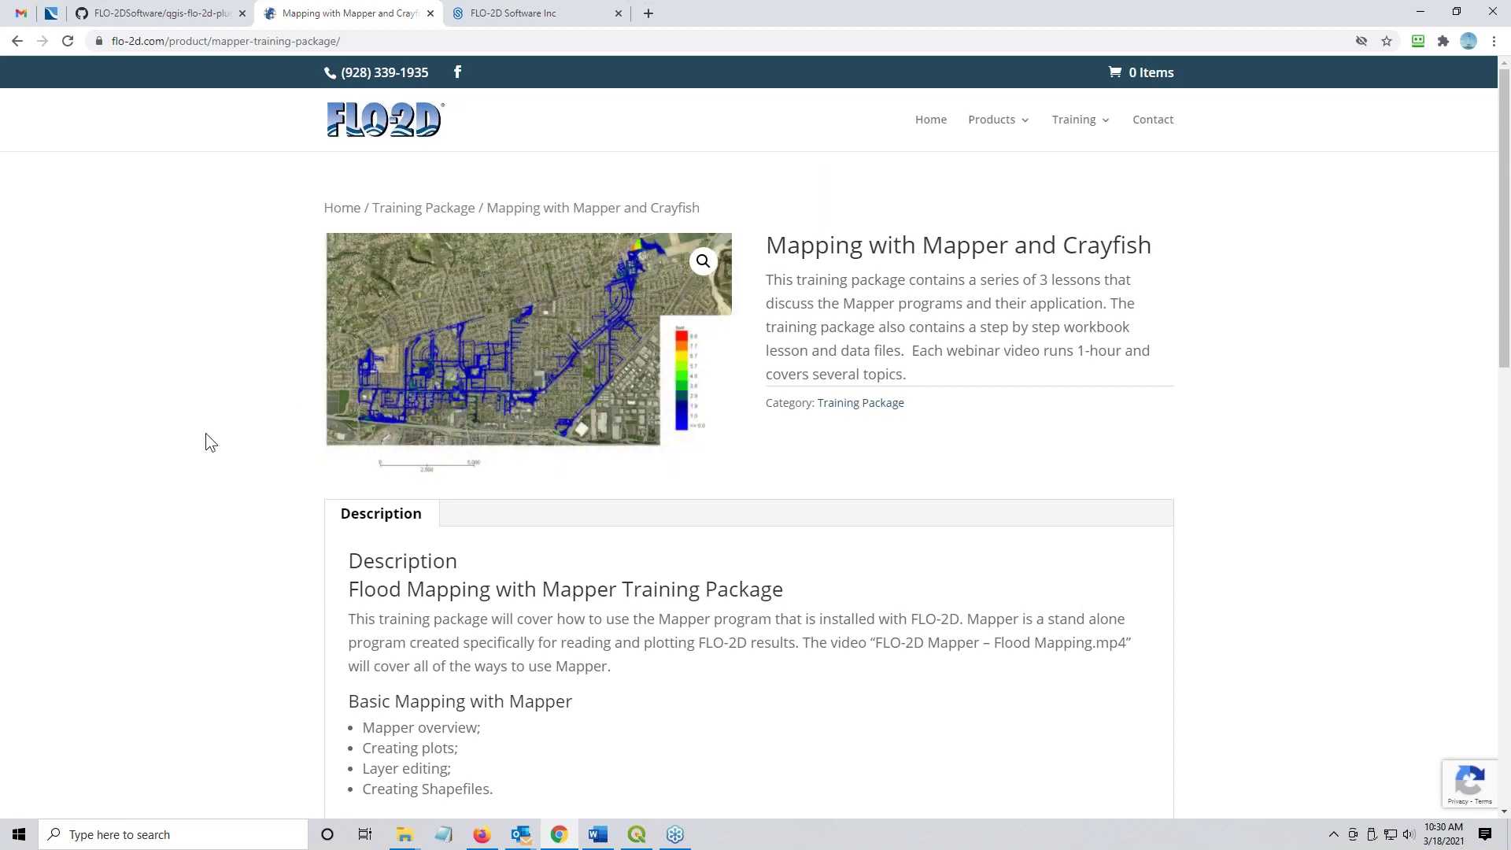
{"action": "scroll", "coordinate": [205, 433], "scroll_direction": "down", "scroll_amount": 12}
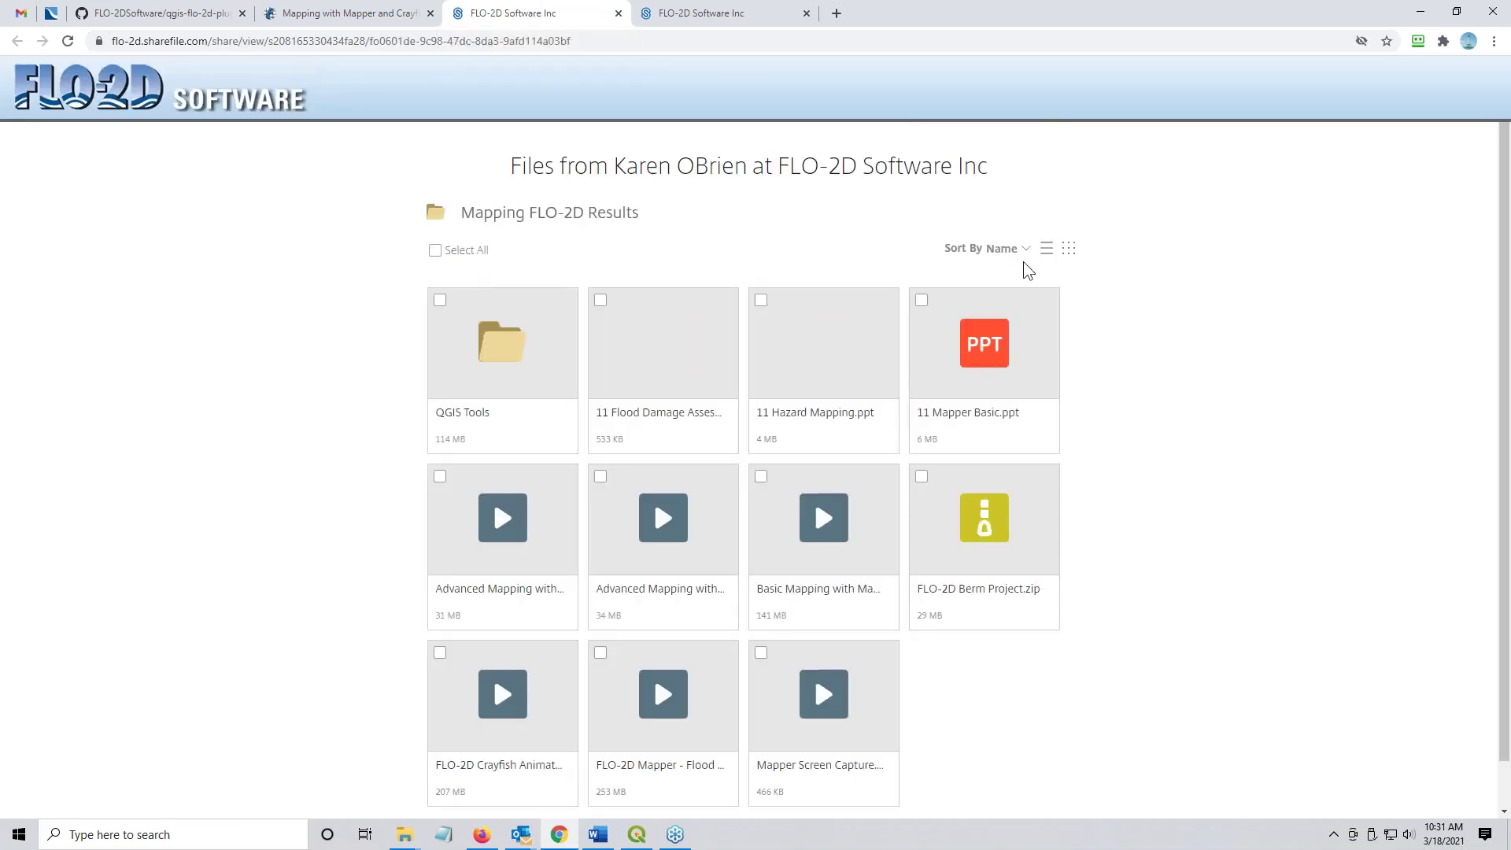
- Switch the shared files to list view and open the QGIS Tools folder
{"action": "left_click", "coordinate": [1052, 249]}
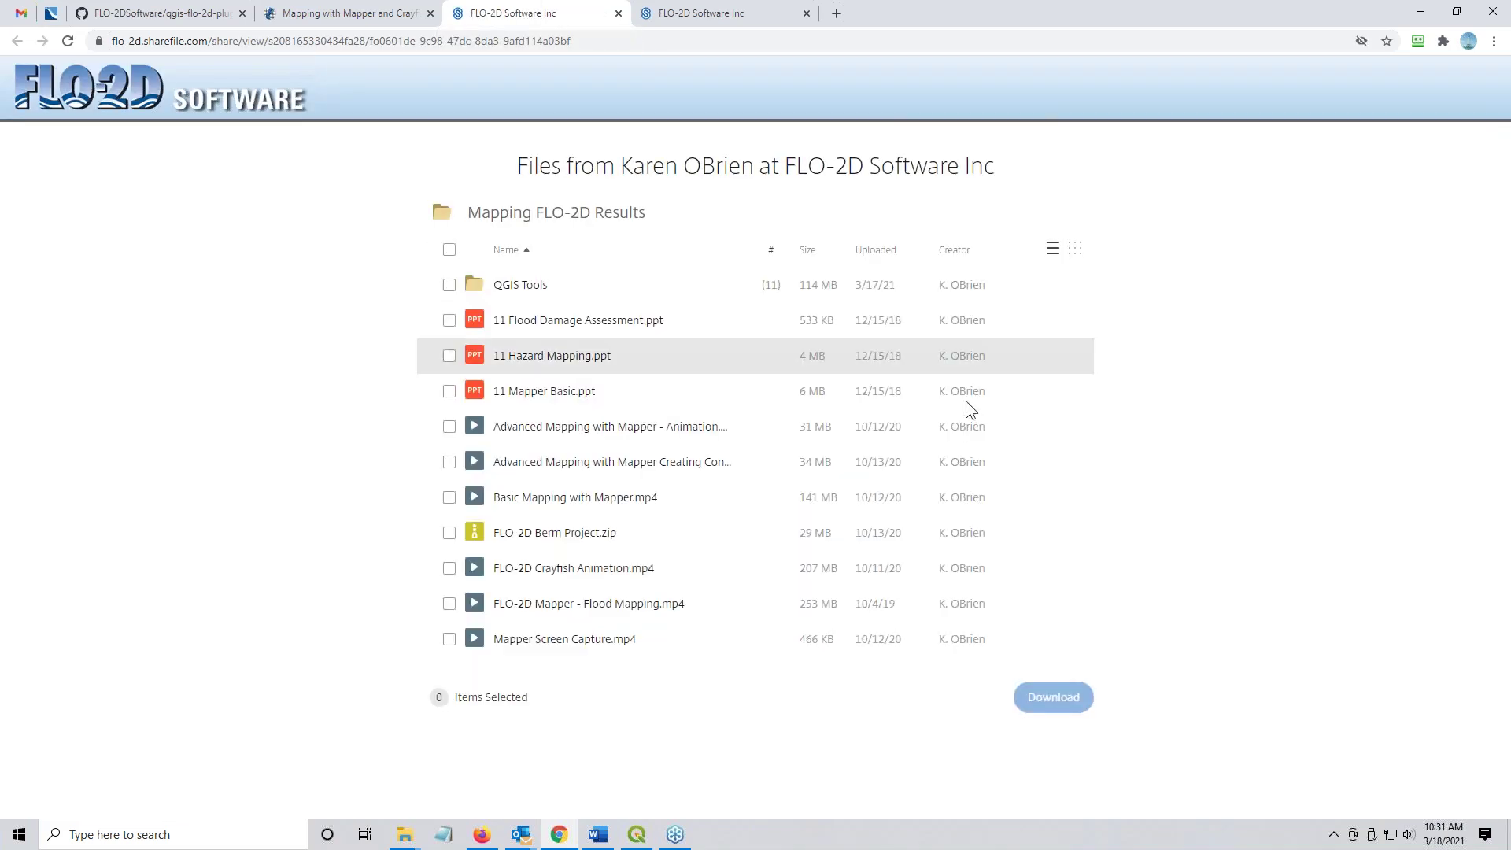
{"action": "left_click", "coordinate": [515, 290]}
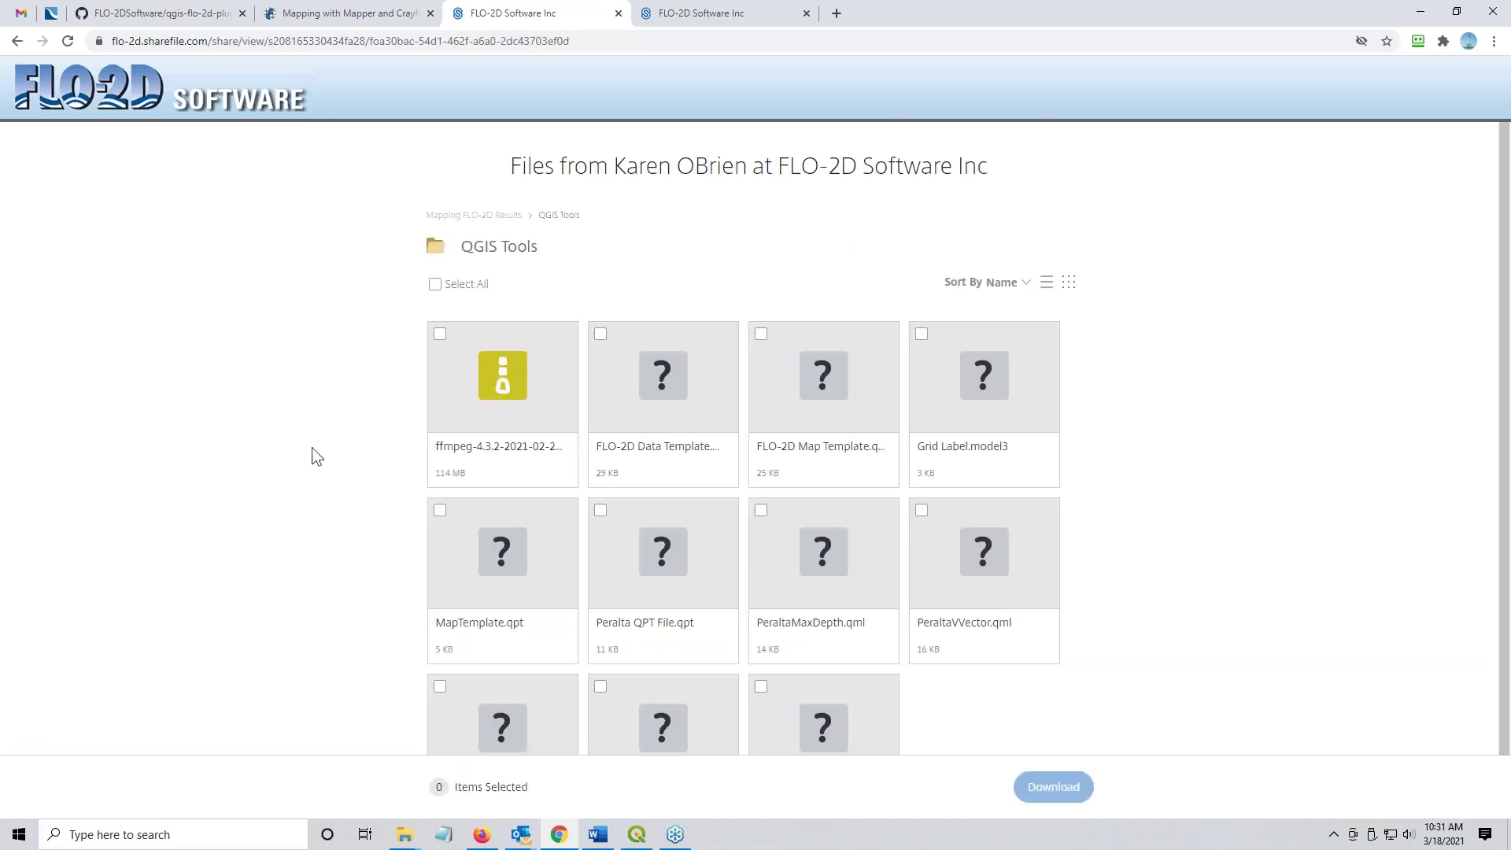
{"action": "left_click", "coordinate": [486, 447]}
{"action": "left_click", "coordinate": [490, 456]}
- List the QGIS Tools files and point out PeraltaMaxDepth.qml and PeraltaVVector.qml
{"action": "scroll", "coordinate": [1190, 543], "scroll_direction": "down", "scroll_amount": 1}
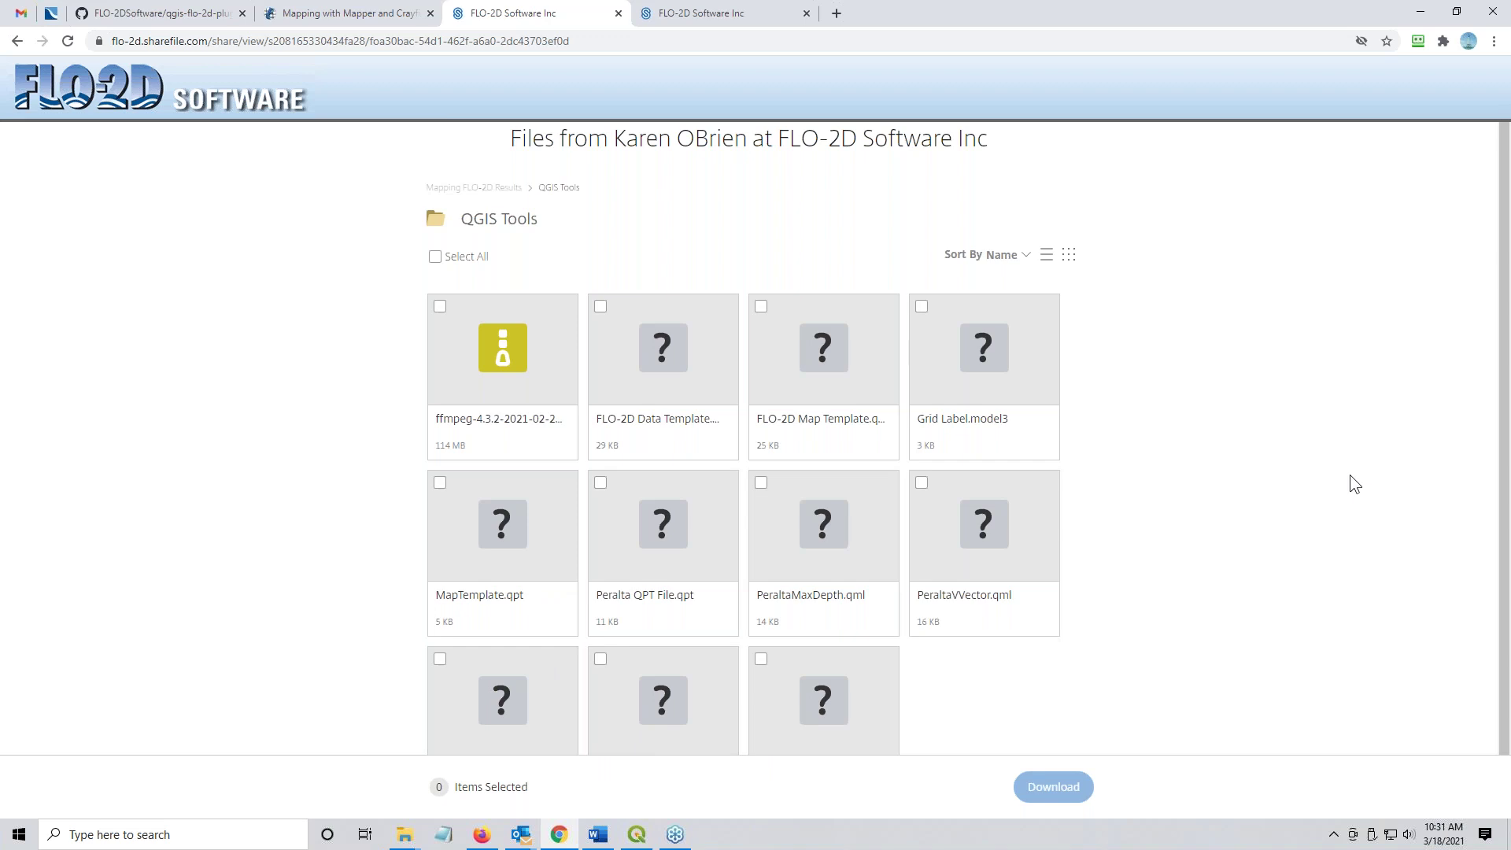
{"action": "left_click", "coordinate": [1046, 256]}
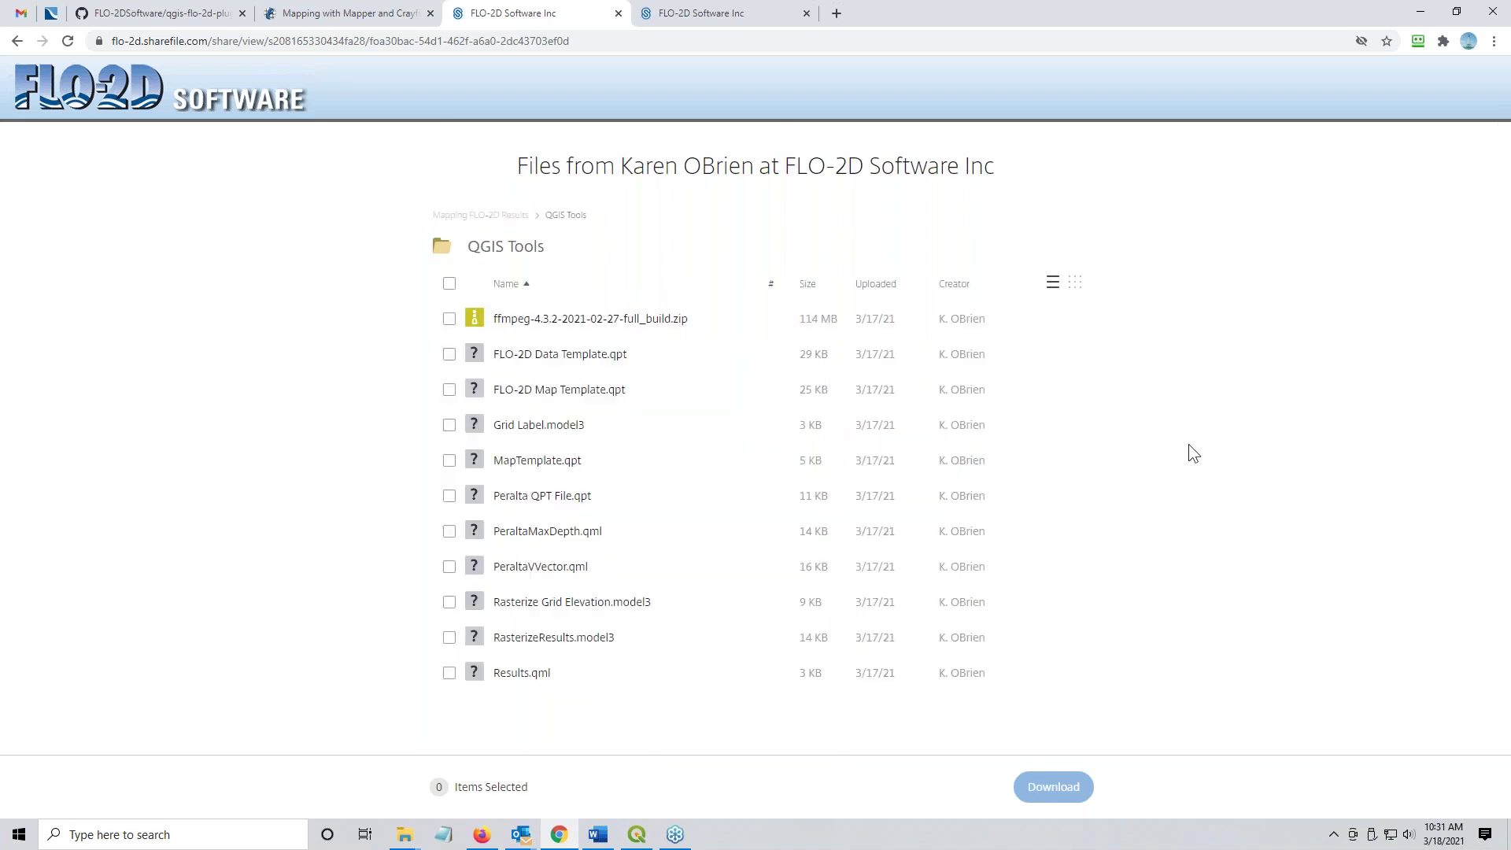
{"action": "left_click", "coordinate": [515, 531]}
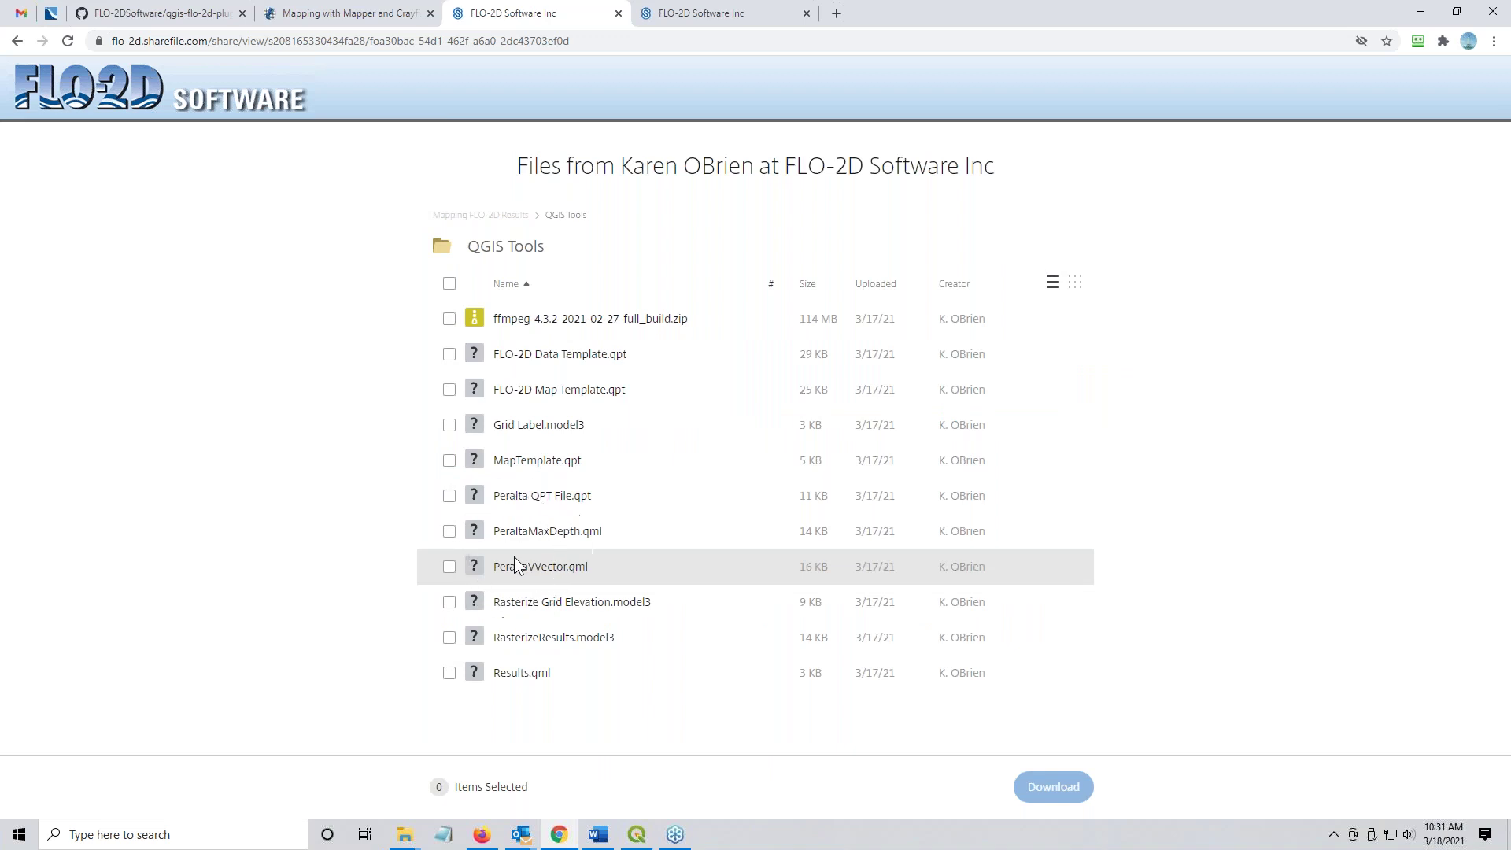
{"action": "left_click", "coordinate": [513, 559]}
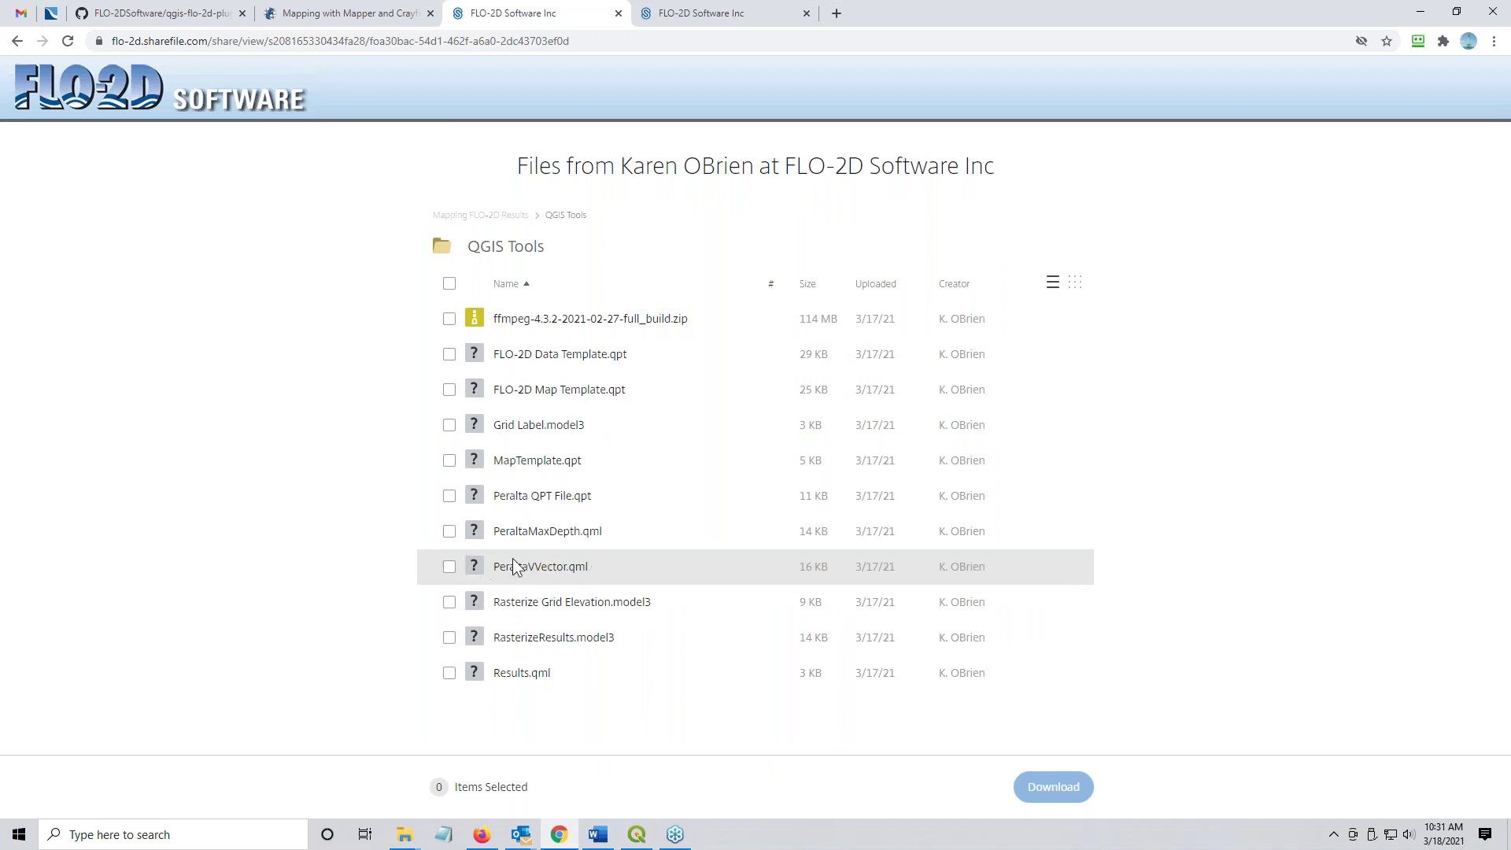